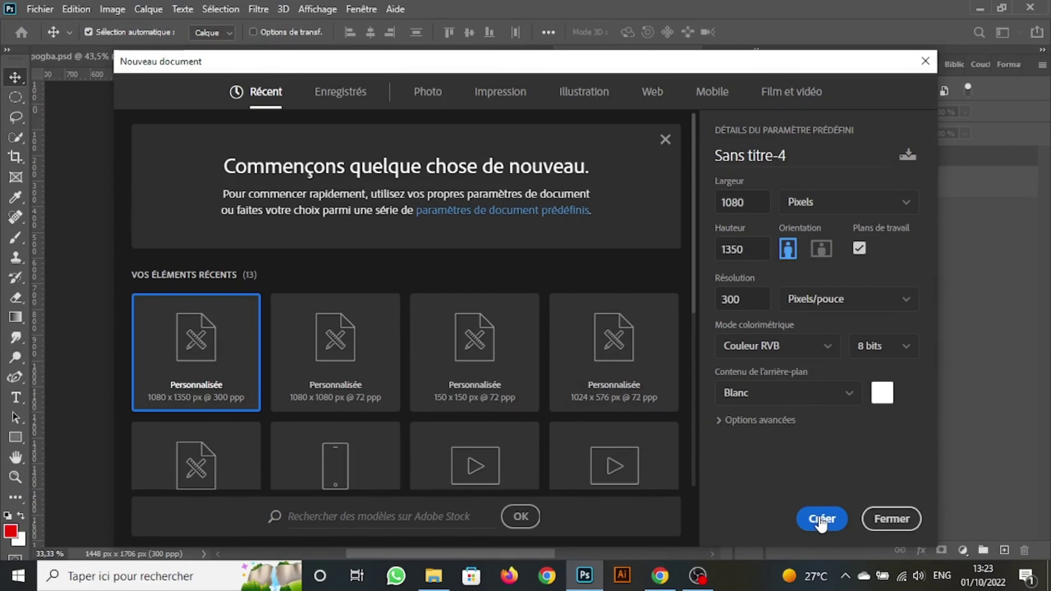
# Create a 1080×1350 document and place the player image in it, scaled down and centred.
pyautogui.click(822, 522)
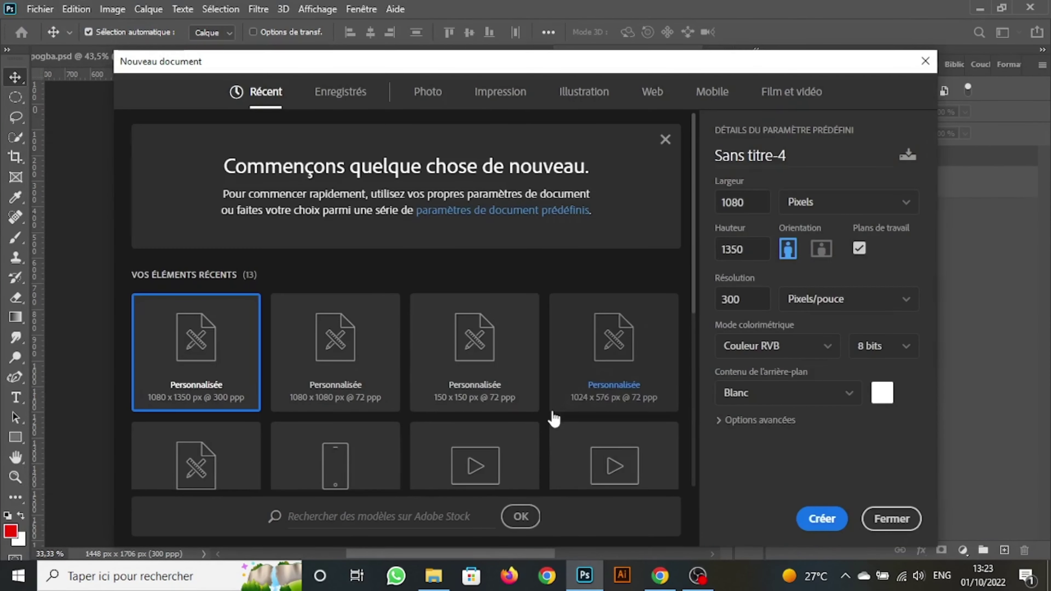
pyautogui.click(822, 520)
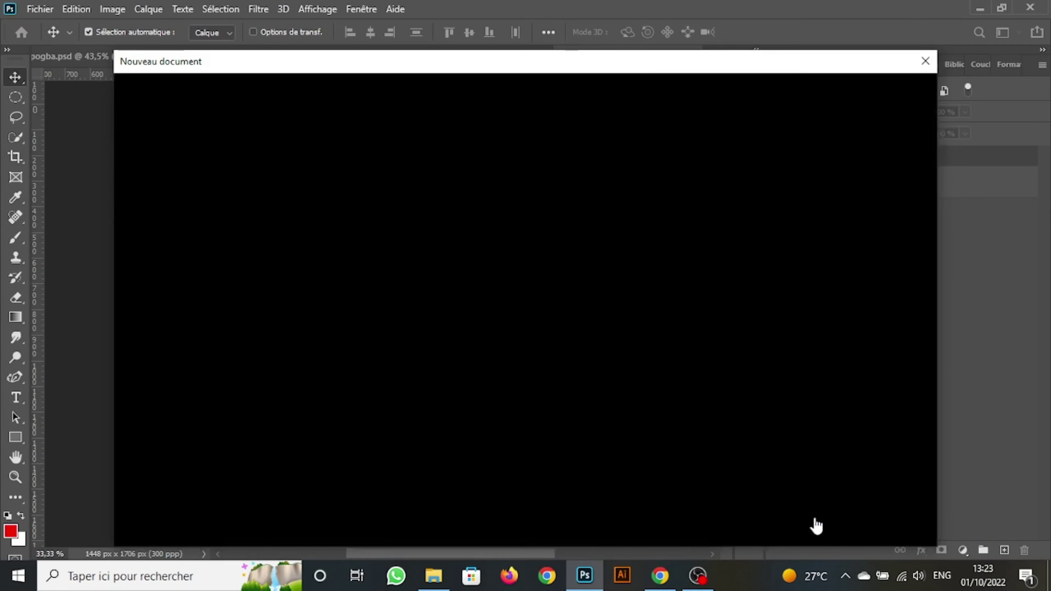
pyautogui.click(439, 584)
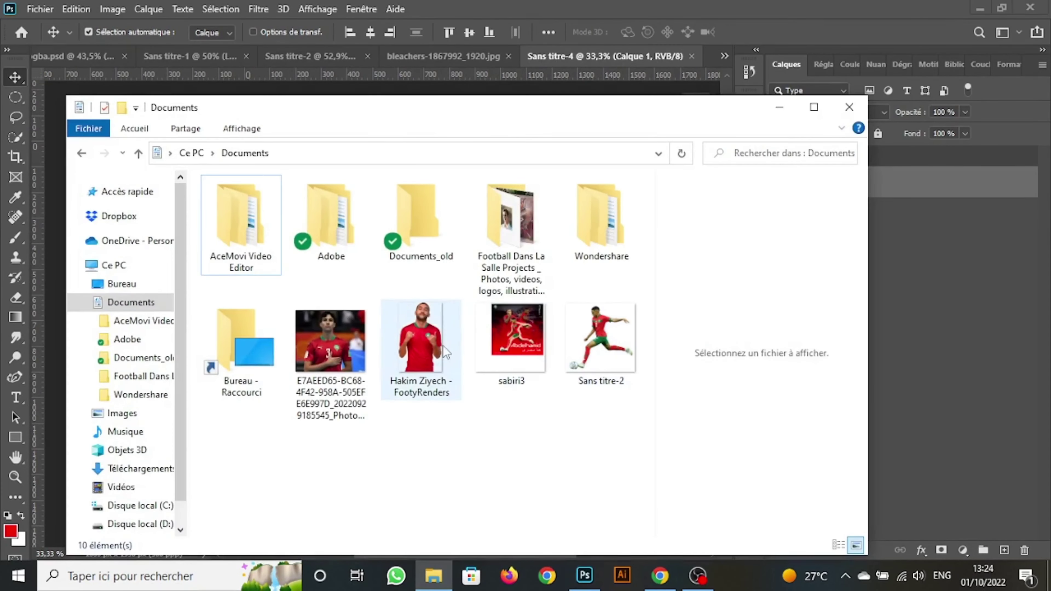
pyautogui.moveTo(414, 331)
pyautogui.mouseDown()
pyautogui.moveTo(470, 88)
pyautogui.moveTo(431, 352)
pyautogui.mouseUp()
pyautogui.moveTo(382, 142); pyautogui.dragTo(382, 265)
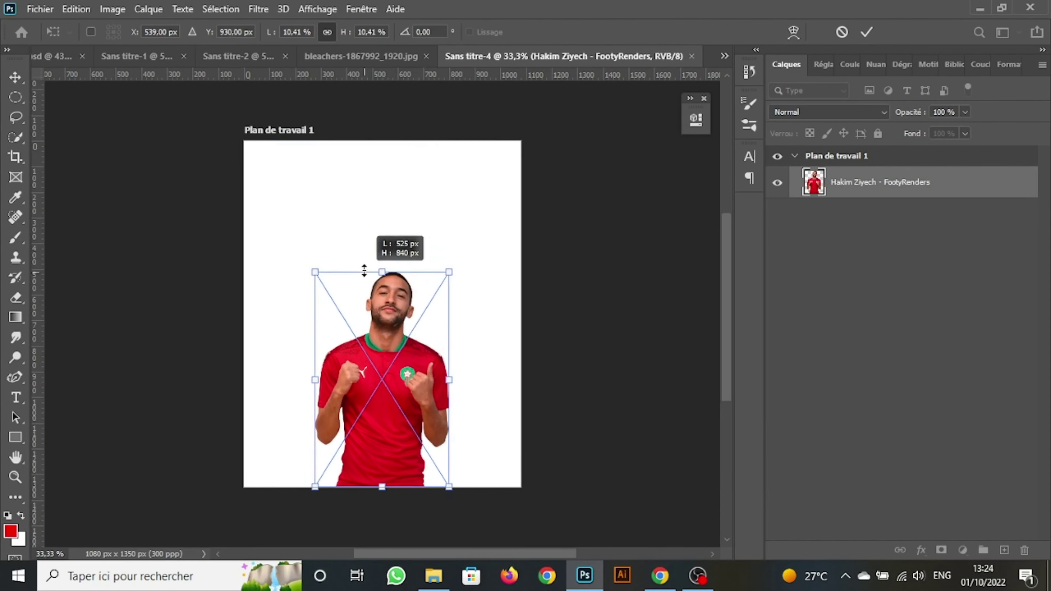
pyautogui.moveTo(373, 397)
pyautogui.mouseDown()
pyautogui.moveTo(365, 320)
pyautogui.moveTo(374, 314)
pyautogui.mouseUp()
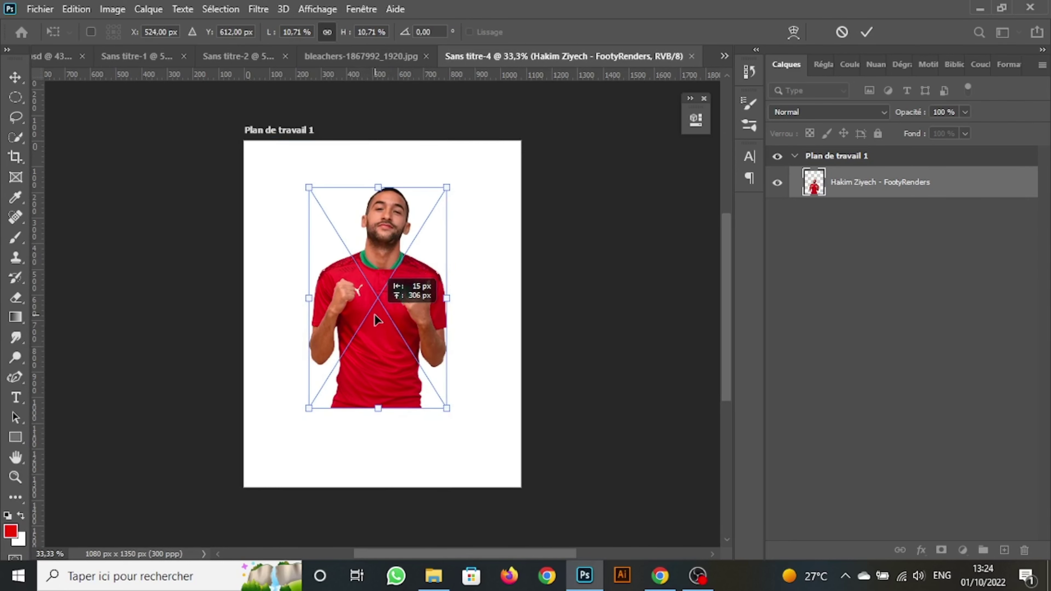
pyautogui.click(868, 32)
# Copy the stadium image in, stretch it to fill the artboard, and keep the player above it.
pyautogui.click(323, 56)
pyautogui.moveTo(470, 182); pyautogui.dragTo(383, 325)
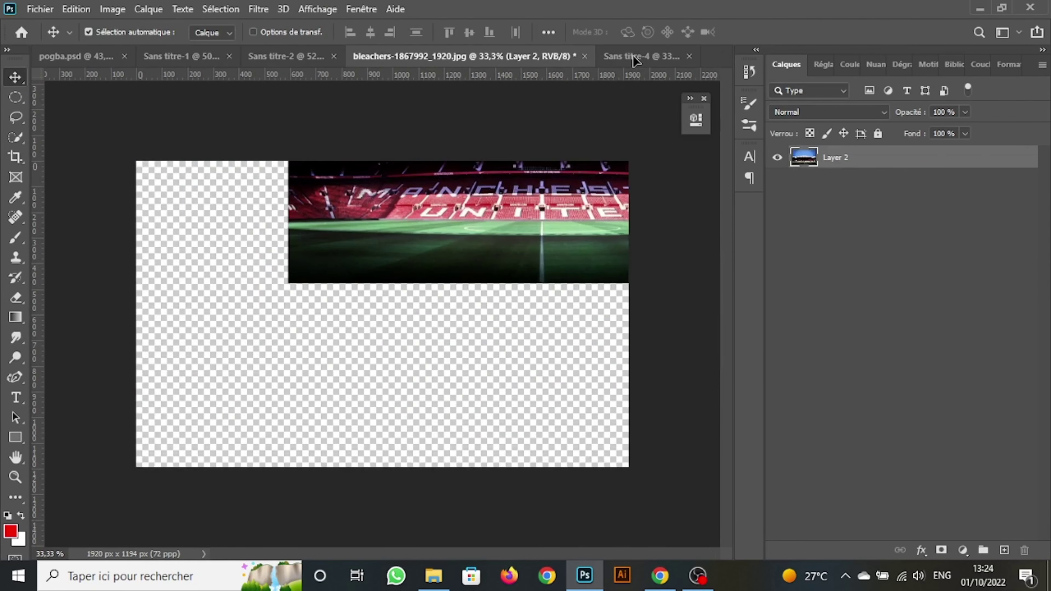
pyautogui.hotkey('ctrl', 't')
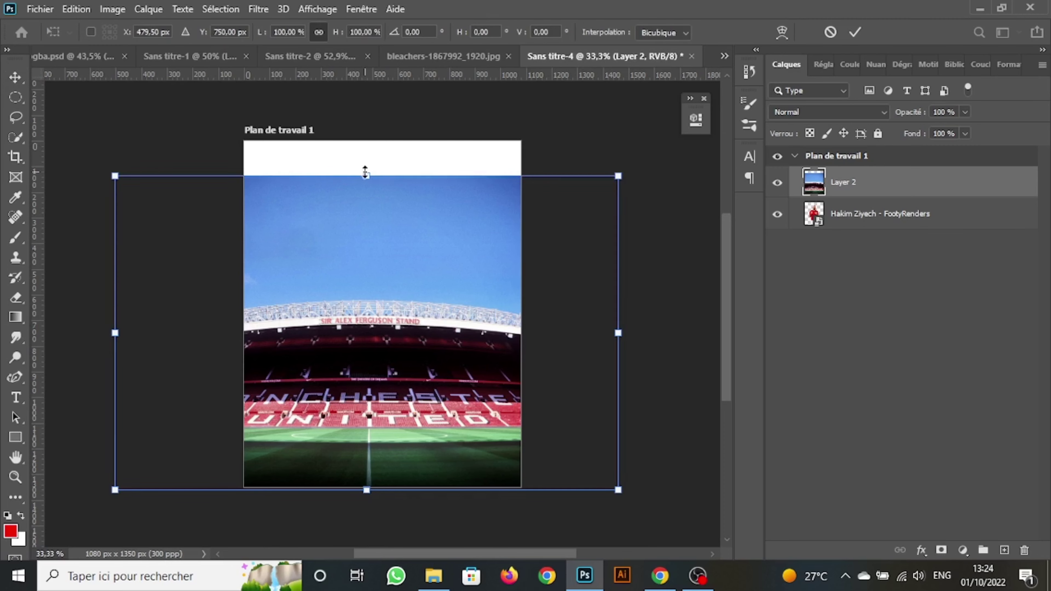
pyautogui.moveTo(366, 176); pyautogui.dragTo(366, 141)
pyautogui.click(856, 32)
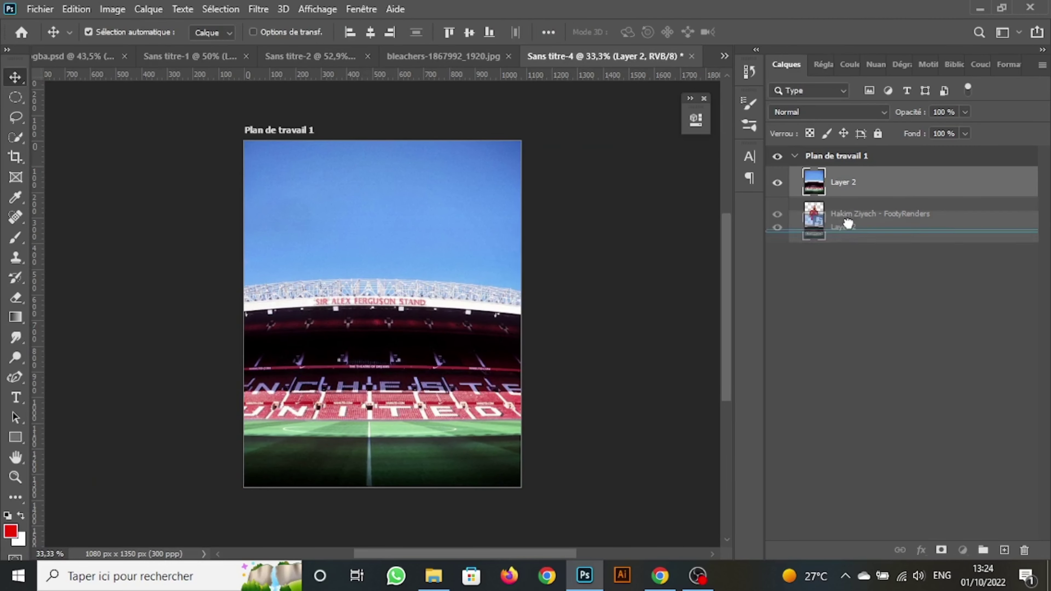
pyautogui.moveTo(869, 214); pyautogui.dragTo(870, 169)
pyautogui.moveTo(392, 329); pyautogui.dragTo(384, 328)
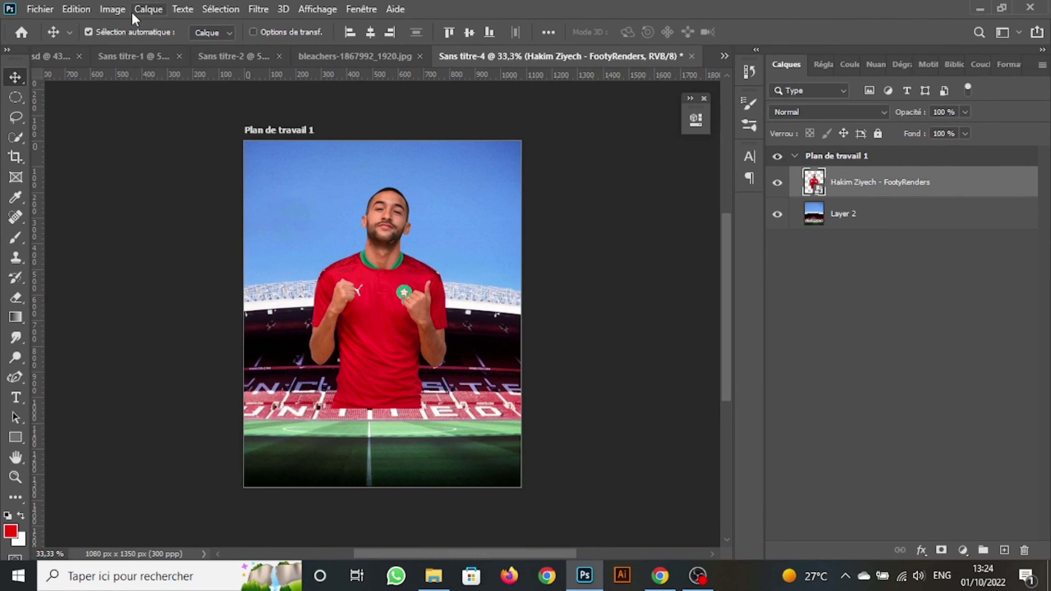
pyautogui.click(113, 9)
# Apply Camera Raw to the player: exposure -0,30, highlights +21, shadows +48, whites +17, blacks +46, texture +34.
pyautogui.click(299, 101)
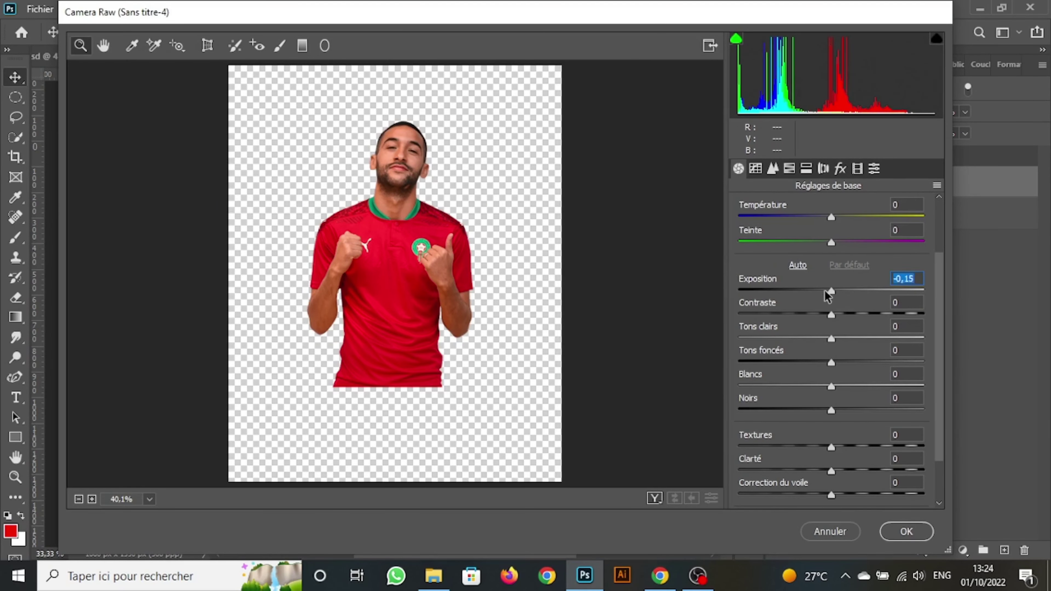
pyautogui.moveTo(827, 294); pyautogui.dragTo(821, 294)
pyautogui.moveTo(832, 339)
pyautogui.mouseDown()
pyautogui.moveTo(810, 345)
pyautogui.moveTo(847, 342)
pyautogui.moveTo(875, 370)
pyautogui.mouseUp()
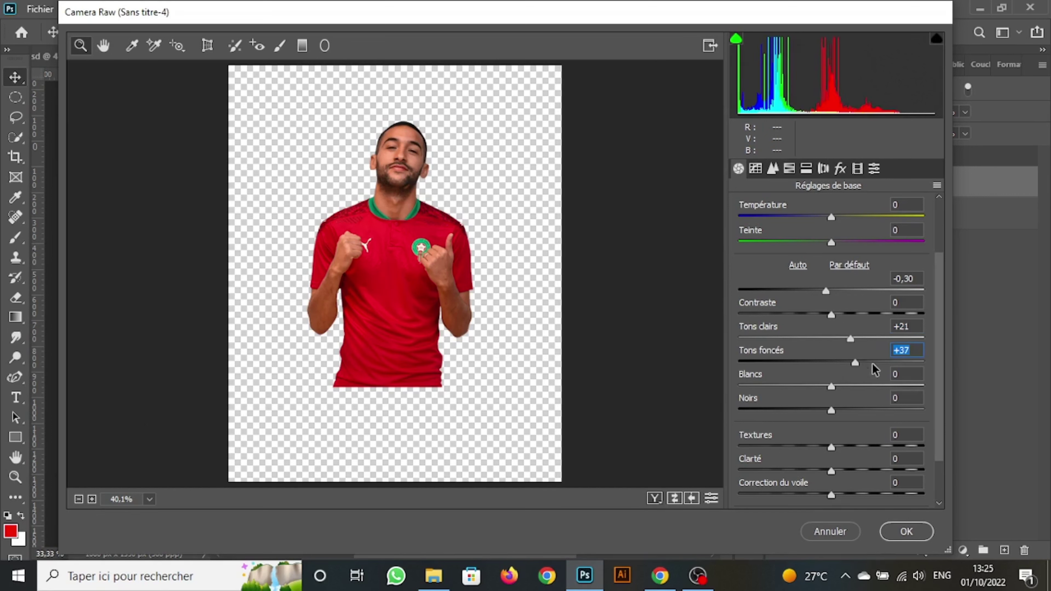
pyautogui.scroll(-2, 938, 368)
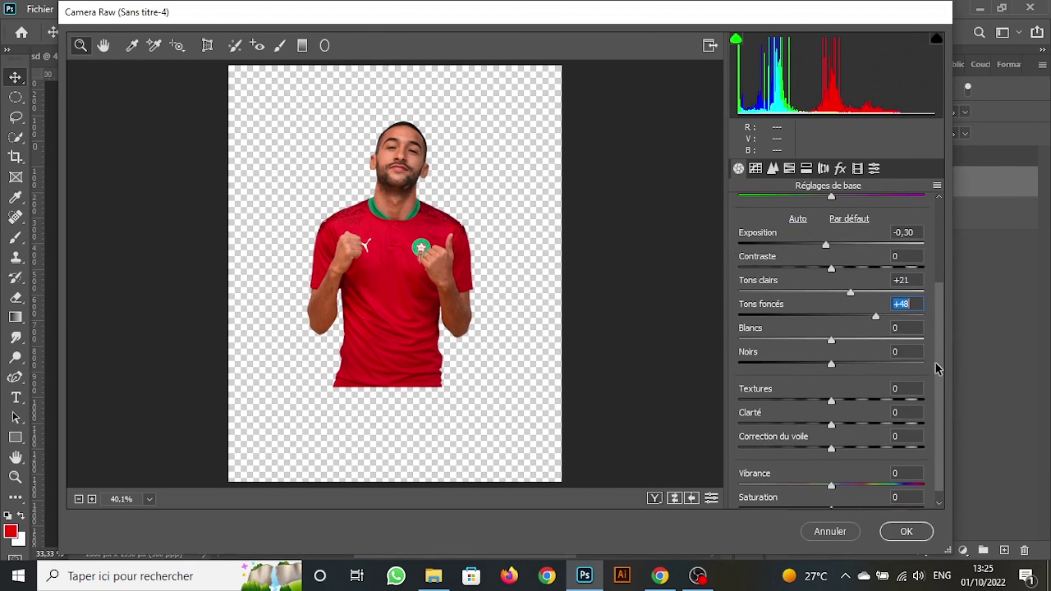
pyautogui.scroll(-1, 938, 368)
pyautogui.moveTo(831, 327)
pyautogui.mouseDown()
pyautogui.moveTo(847, 328)
pyautogui.moveTo(872, 358)
pyautogui.mouseUp()
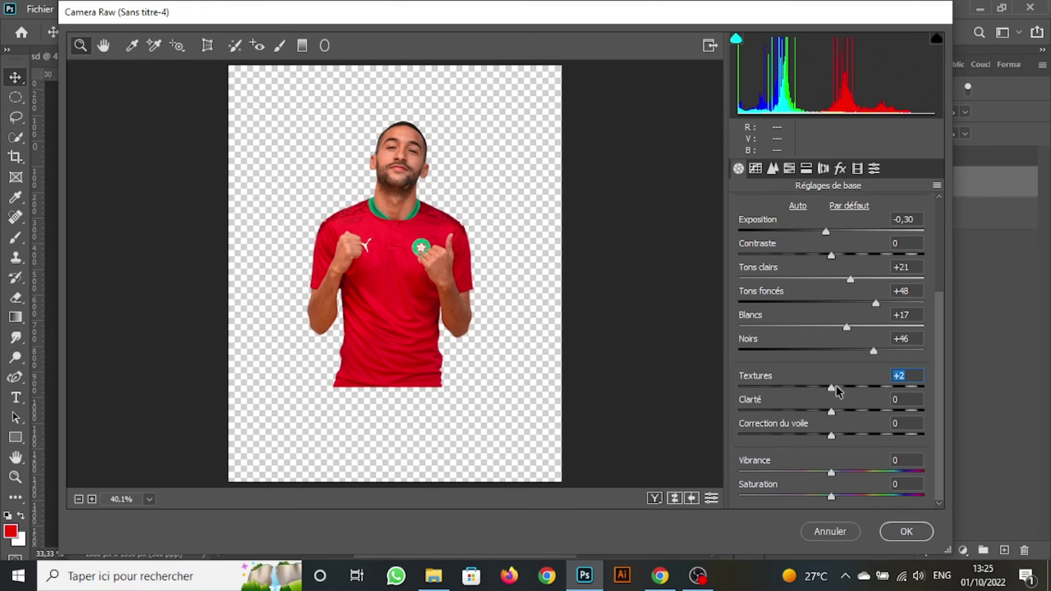
pyautogui.moveTo(836, 391); pyautogui.dragTo(850, 392)
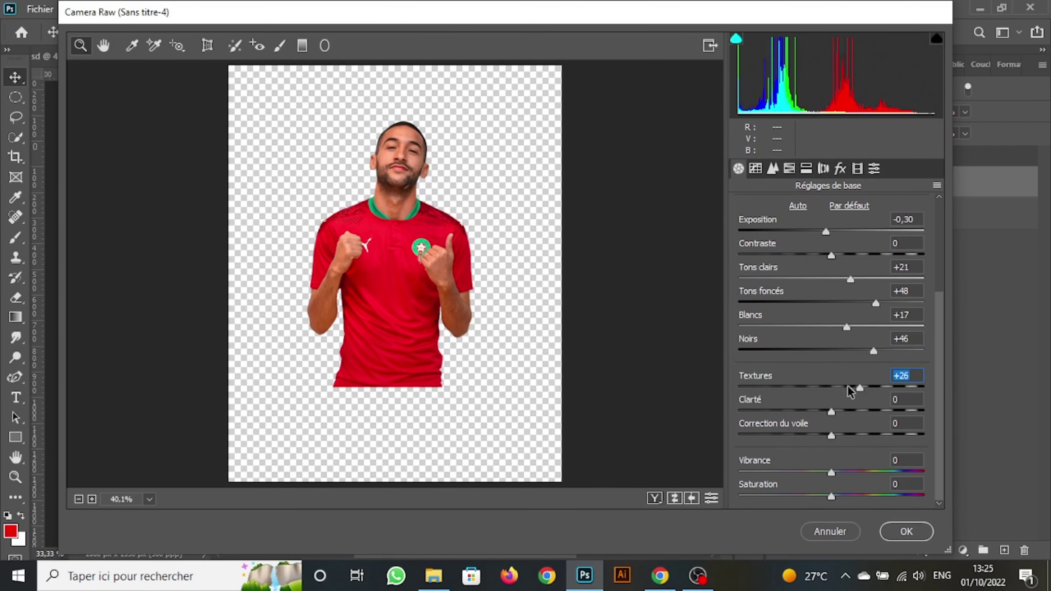
pyautogui.click(906, 532)
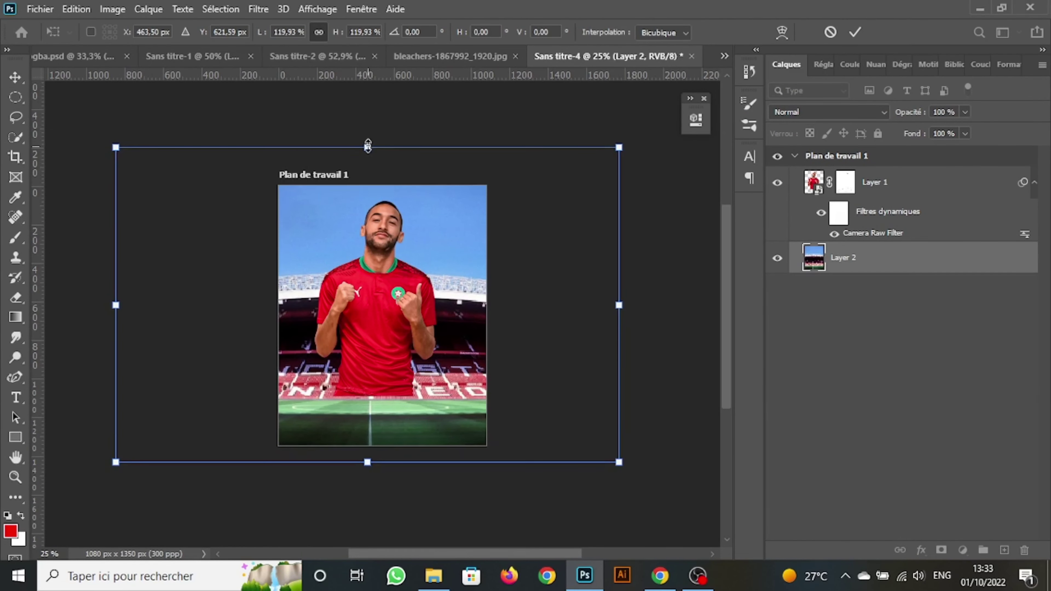
# Enlarge the stadium background and turn it black and white with slightly brighter reds.
pyautogui.moveTo(368, 148); pyautogui.dragTo(368, 135)
pyautogui.moveTo(445, 219); pyautogui.dragTo(445, 218)
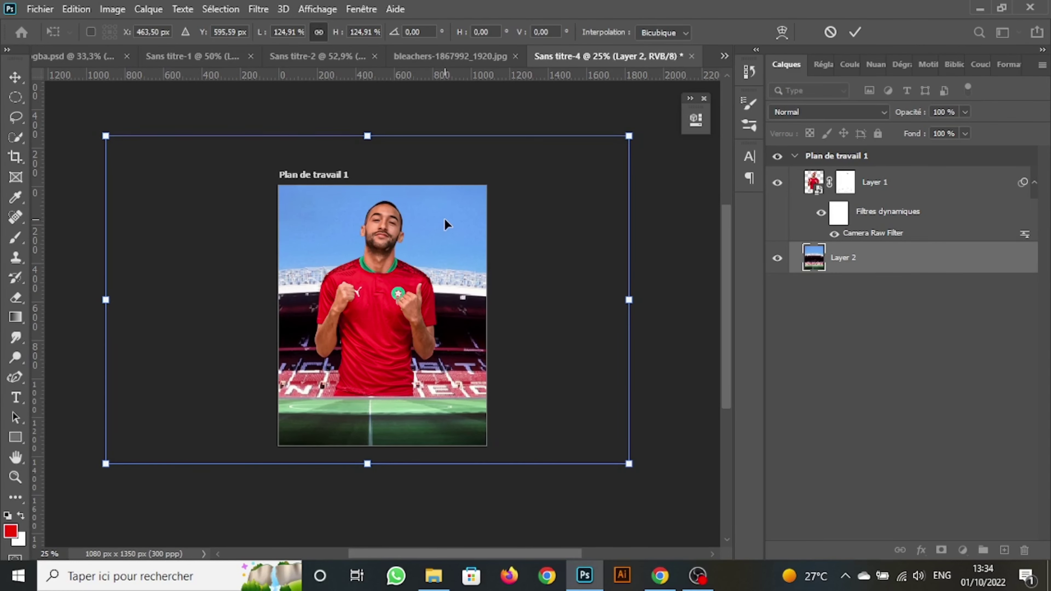
pyautogui.click(855, 32)
pyautogui.click(815, 64)
pyautogui.click(835, 121)
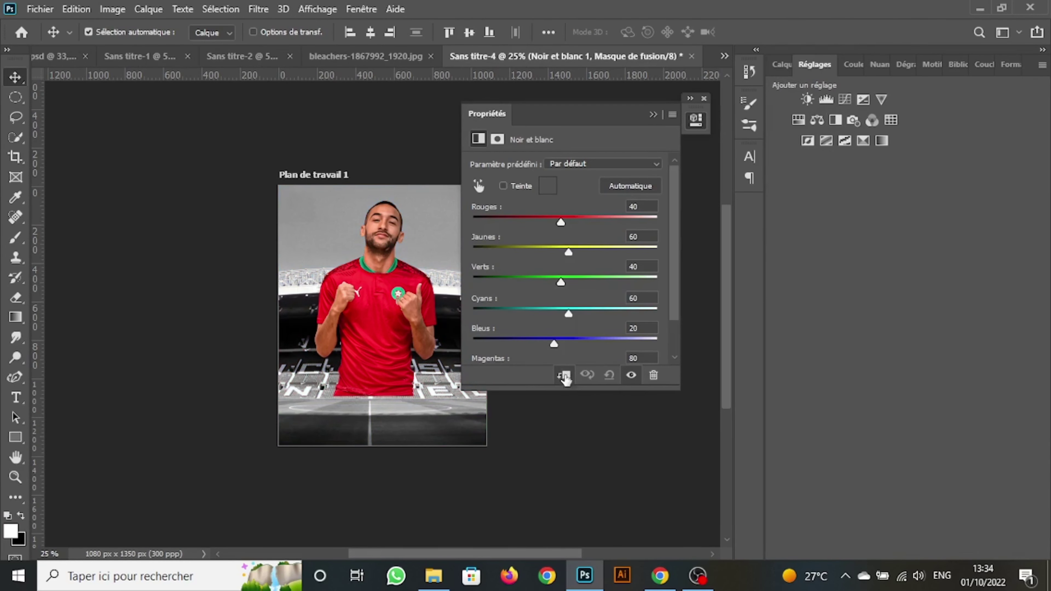
pyautogui.moveTo(561, 222); pyautogui.dragTo(564, 223)
pyautogui.click(653, 114)
# Dim the stadium with a Niveaux adjustment that narrows the output levels.
pyautogui.click(826, 100)
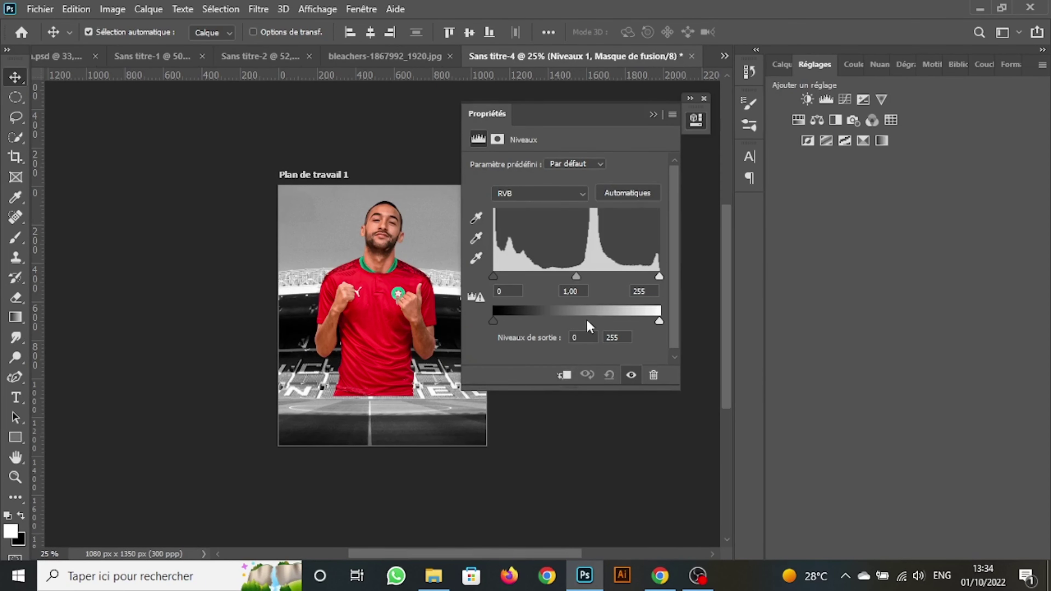
pyautogui.moveTo(659, 321); pyautogui.dragTo(634, 322)
pyautogui.moveTo(493, 321); pyautogui.dragTo(503, 322)
pyautogui.click(786, 64)
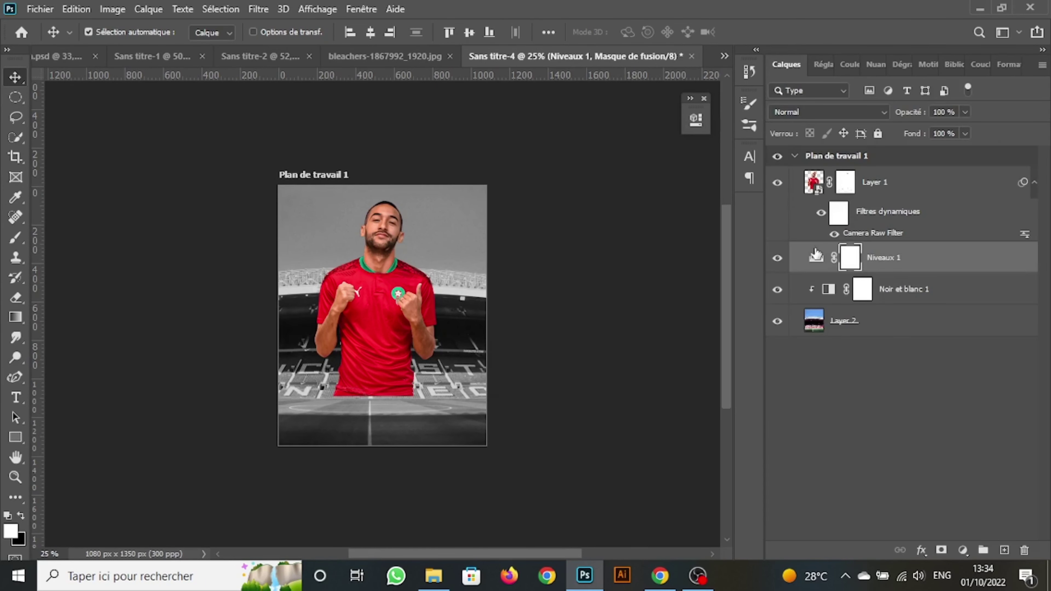
pyautogui.click(260, 55)
# Bring two red smoke layers from the smoke document into the poster.
pyautogui.click(223, 59)
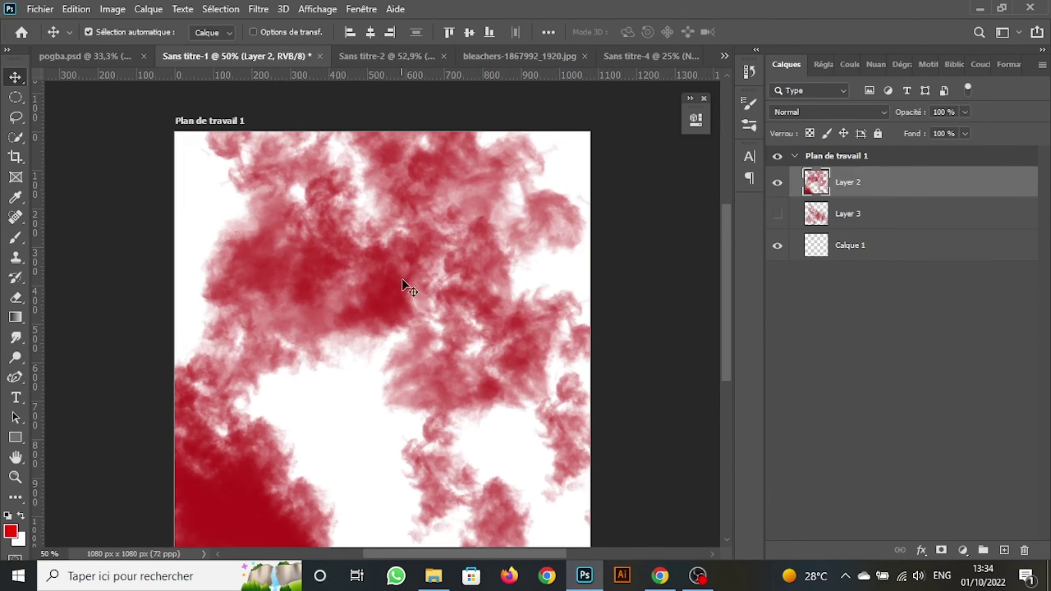
pyautogui.moveTo(867, 181); pyautogui.dragTo(394, 350)
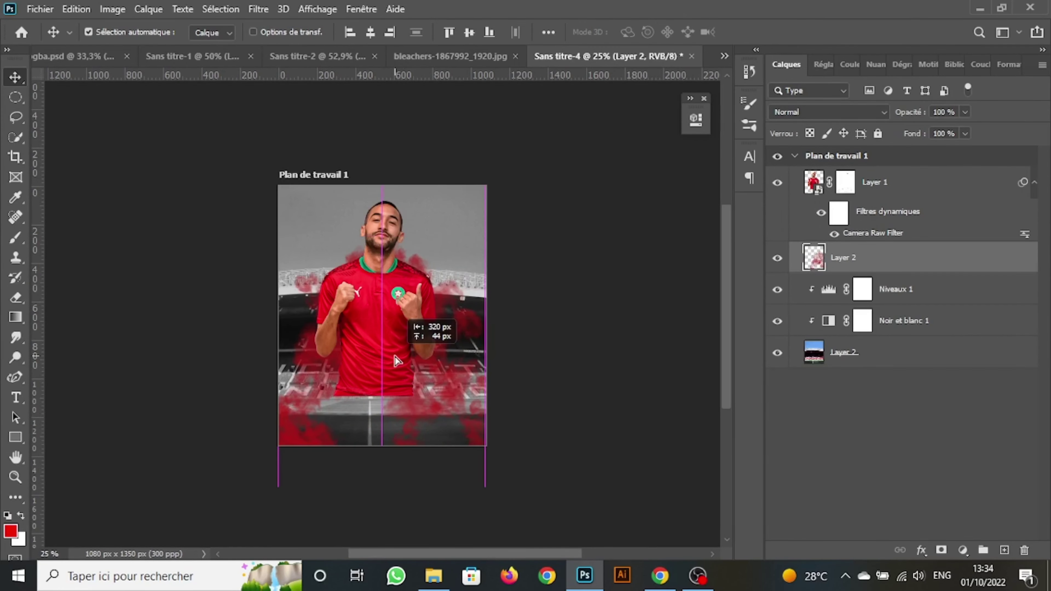
pyautogui.click(192, 56)
pyautogui.moveTo(844, 204); pyautogui.dragTo(397, 344)
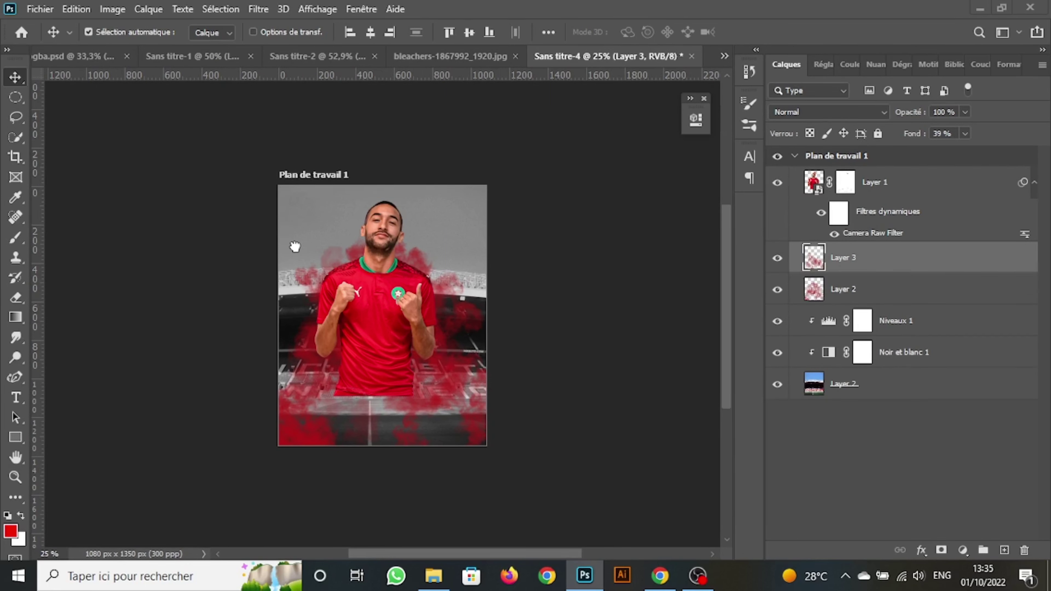
# Set the second smoke layer to 39% fill and enlarge it to 122,84% over the artboard.
pyautogui.click(778, 258)
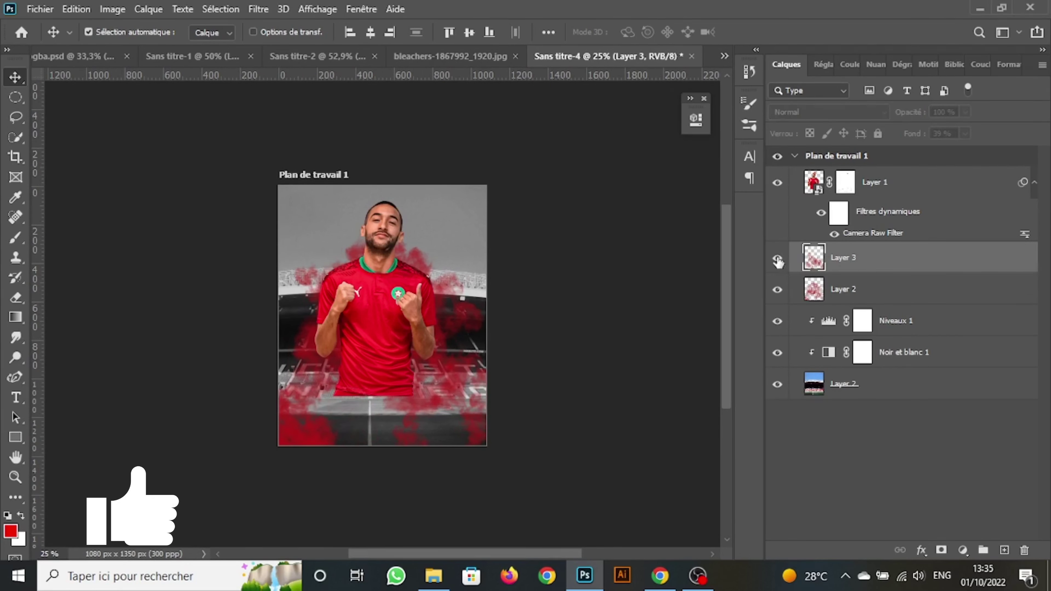
pyautogui.hotkey('ctrl', 't')
pyautogui.moveTo(390, 185); pyautogui.dragTo(390, 195)
pyautogui.moveTo(455, 328); pyautogui.dragTo(452, 330)
pyautogui.hotkey('ctrl', '+')
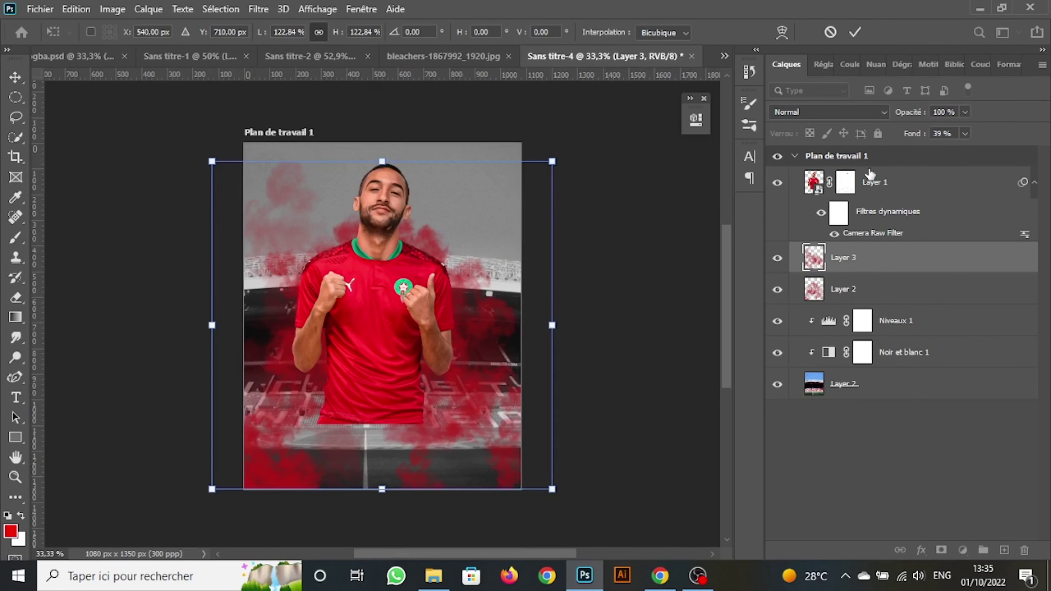
pyautogui.click(855, 32)
pyautogui.scroll(-1, 726, 315)
# Clip Teinte/Saturation adjustments at Saturation +100 to both smoke layers, then add a new empty layer.
pyautogui.click(821, 66)
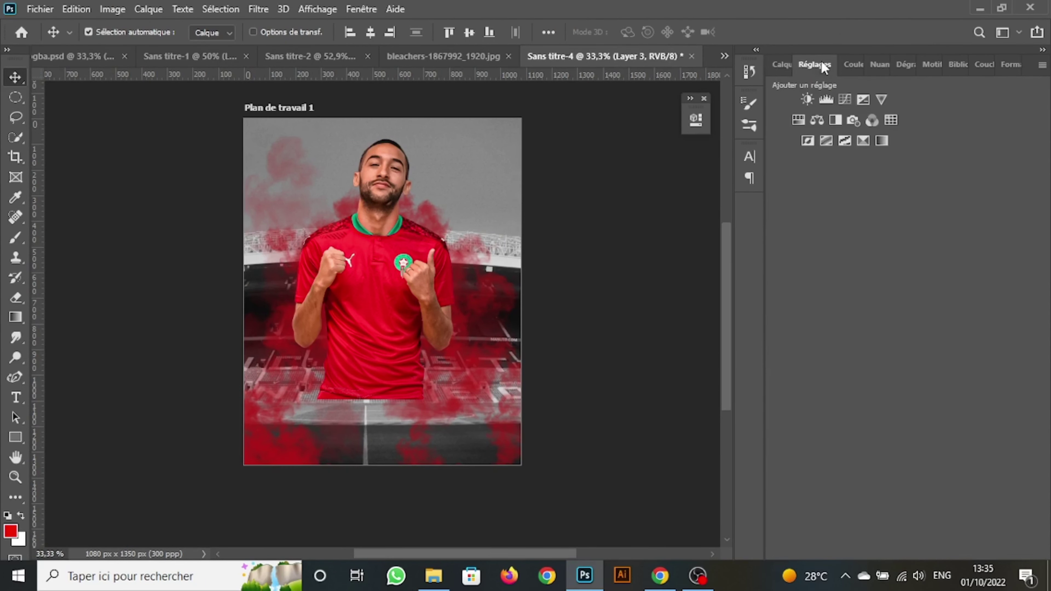
pyautogui.click(799, 121)
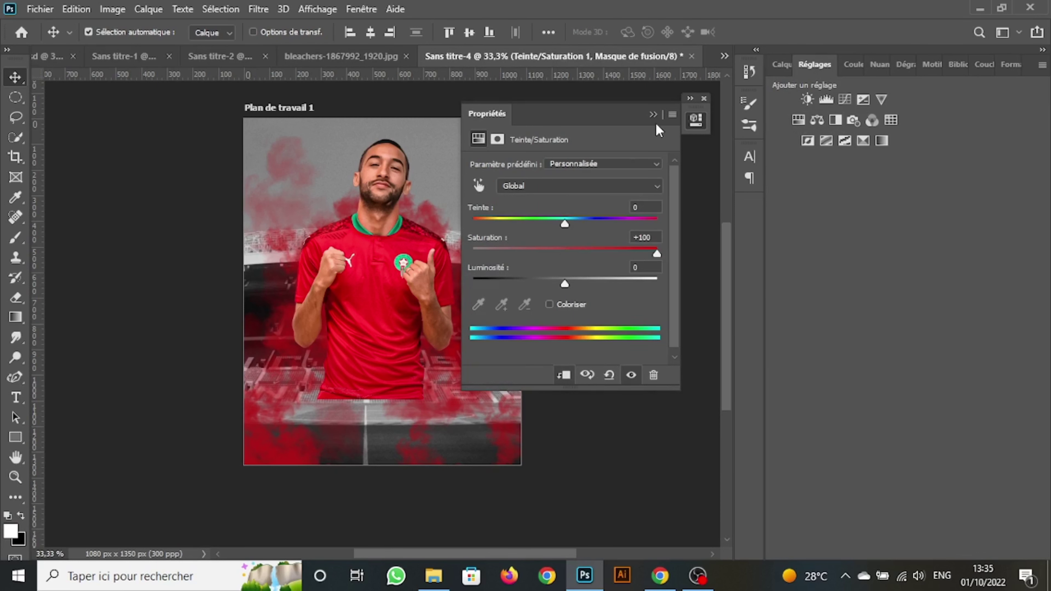
pyautogui.click(778, 66)
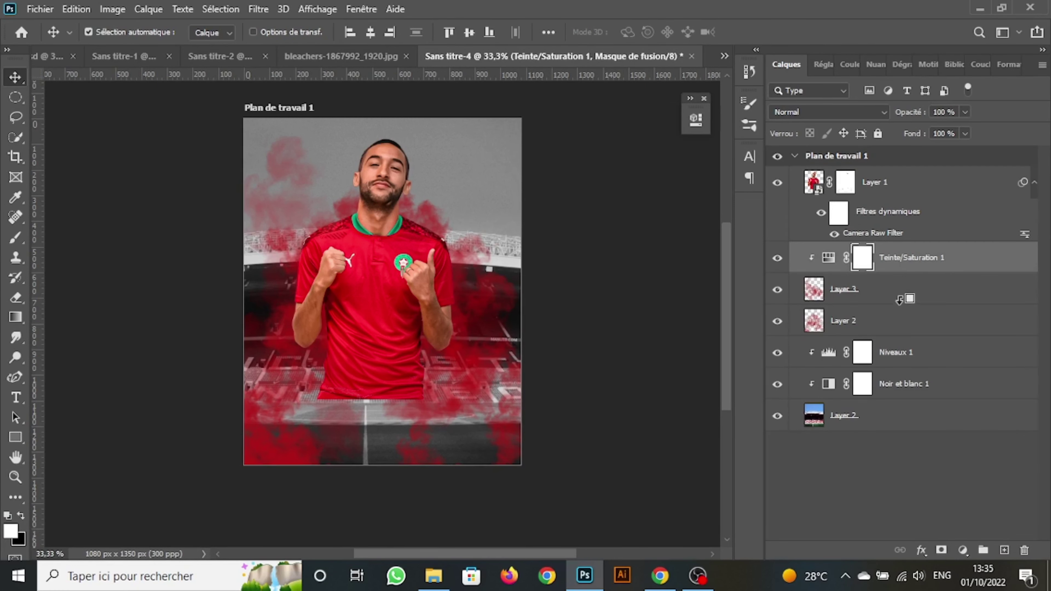
pyautogui.moveTo(828, 264); pyautogui.dragTo(828, 295)
pyautogui.keyDown('alt'); pyautogui.click(813, 334); pyautogui.keyUp('alt')
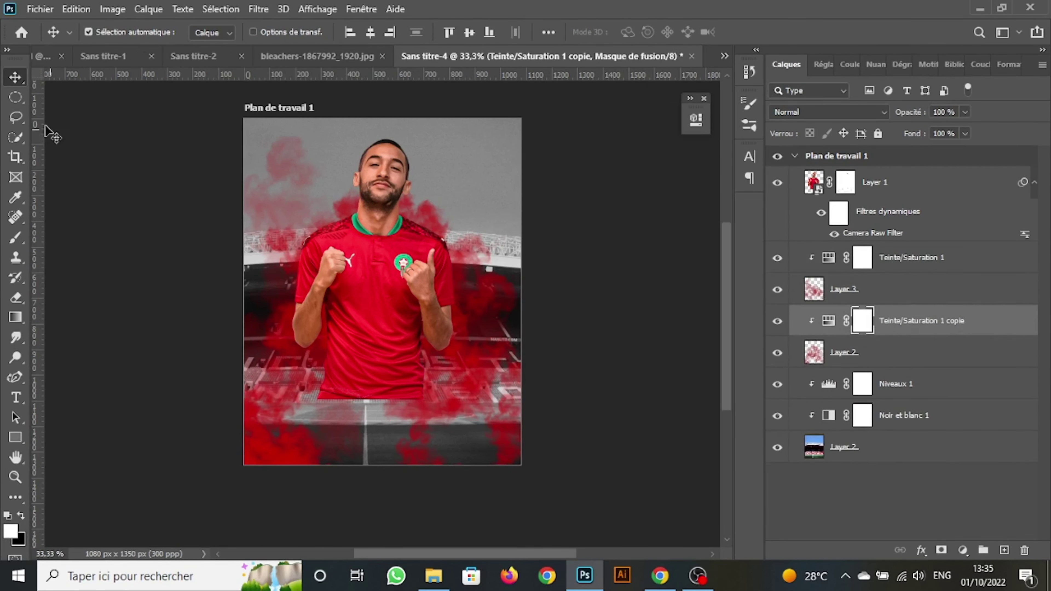
pyautogui.click(945, 259)
pyautogui.click(1004, 550)
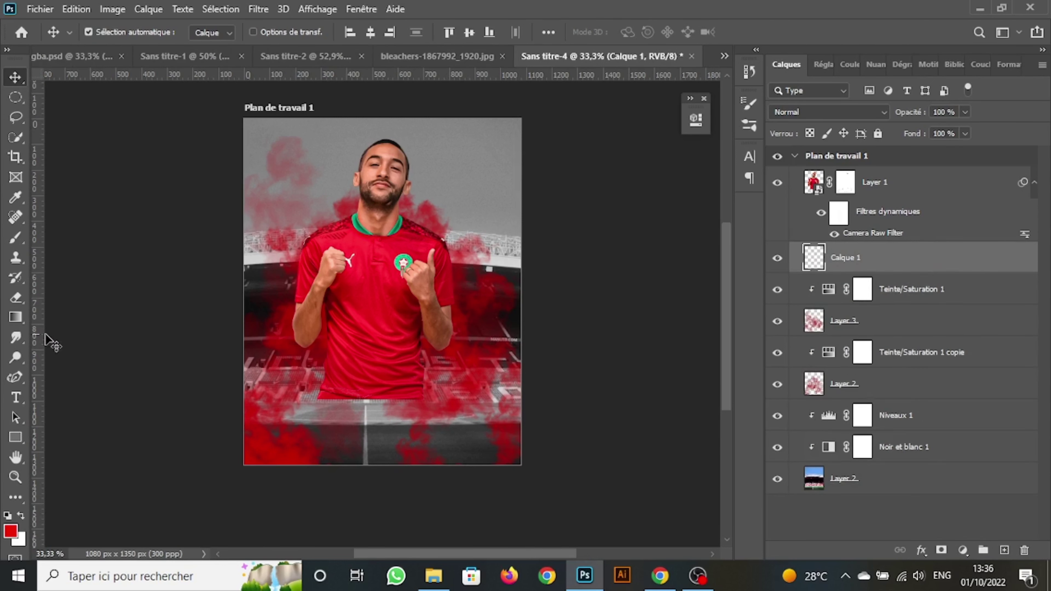
# Add a red-to-transparent gradient rising from the bottom edge and choose a soft round brush.
pyautogui.click(15, 317)
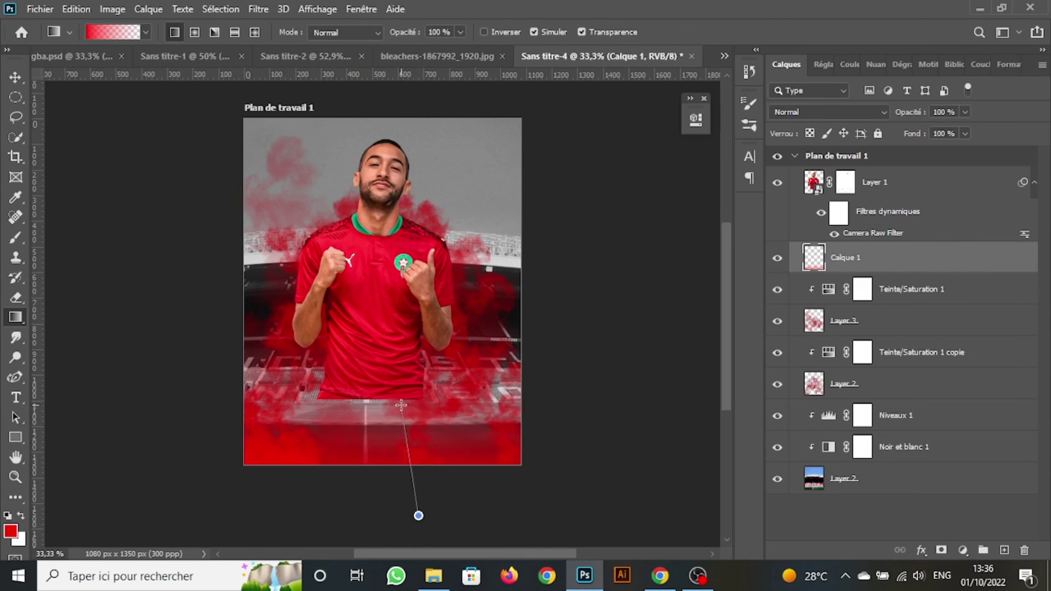
pyautogui.moveTo(416, 514)
pyautogui.mouseDown()
pyautogui.moveTo(407, 393)
pyautogui.moveTo(380, 455)
pyautogui.mouseUp()
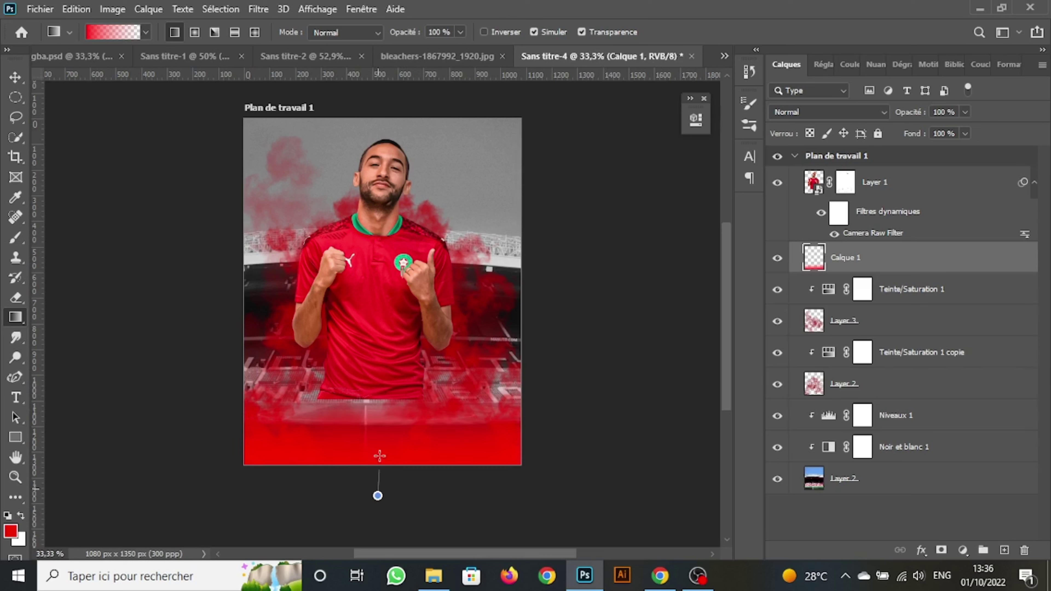
pyautogui.click(16, 237)
pyautogui.rightClick(167, 236)
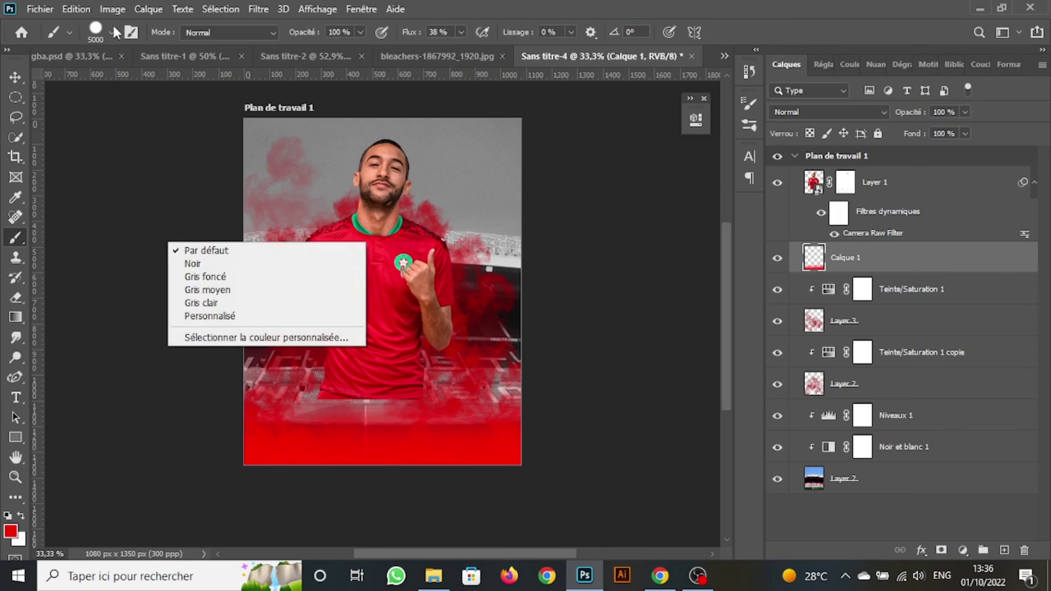
pyautogui.click(98, 31)
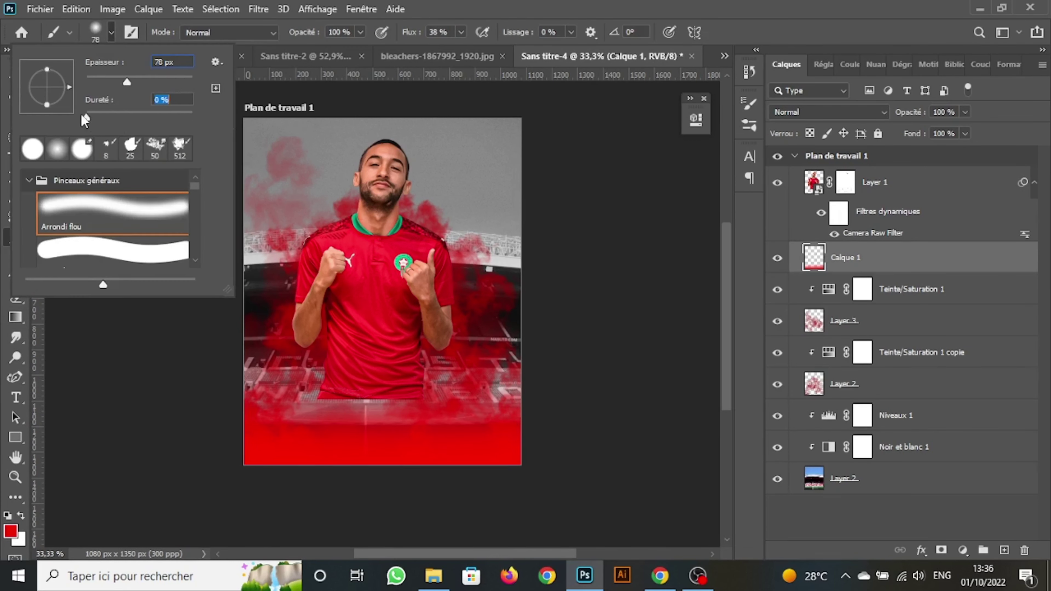
pyautogui.doubleClick(111, 214)
# Paint red over the lower stadium with a larger soft brush, then add an empty layer.
pyautogui.rightClick(494, 383)
pyautogui.click(469, 393)
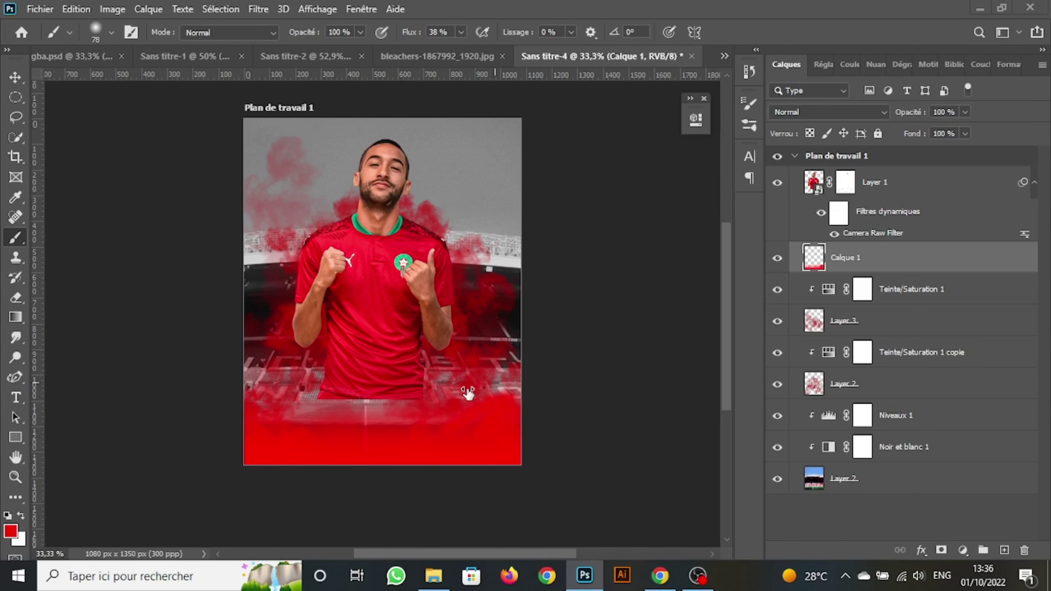
pyautogui.rightClick(471, 382)
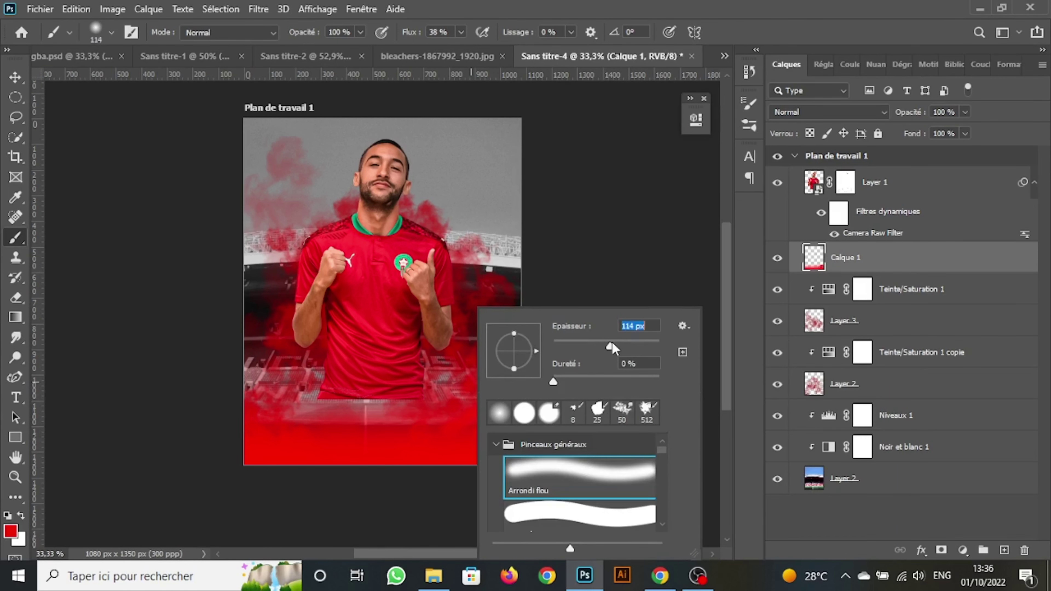
pyautogui.press('Return')
pyautogui.moveTo(414, 412)
pyautogui.mouseDown()
pyautogui.moveTo(304, 411)
pyautogui.moveTo(445, 418)
pyautogui.moveTo(502, 390)
pyautogui.moveTo(357, 419)
pyautogui.mouseUp()
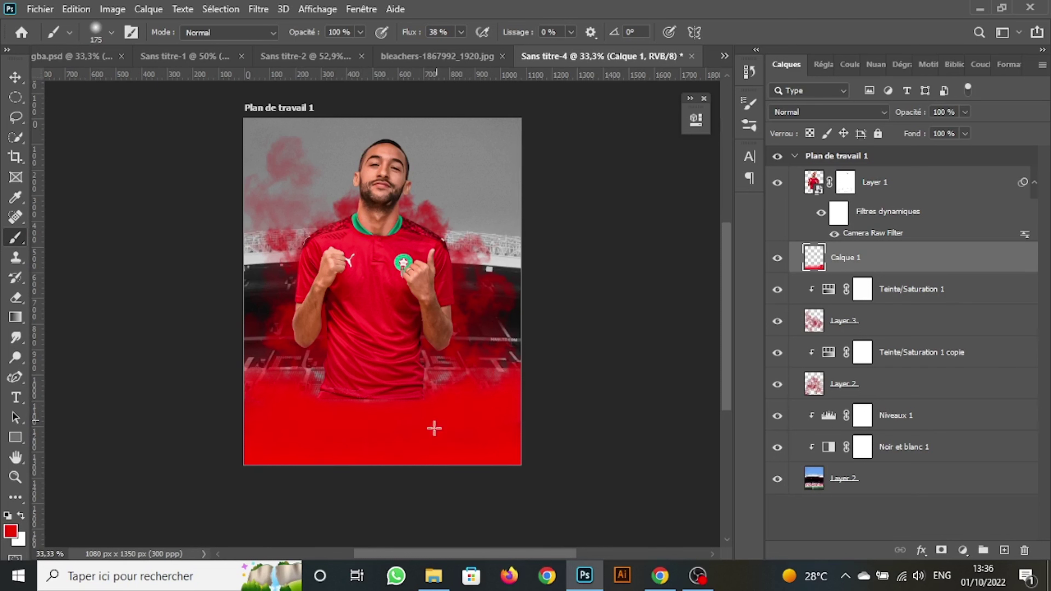
pyautogui.click(14, 78)
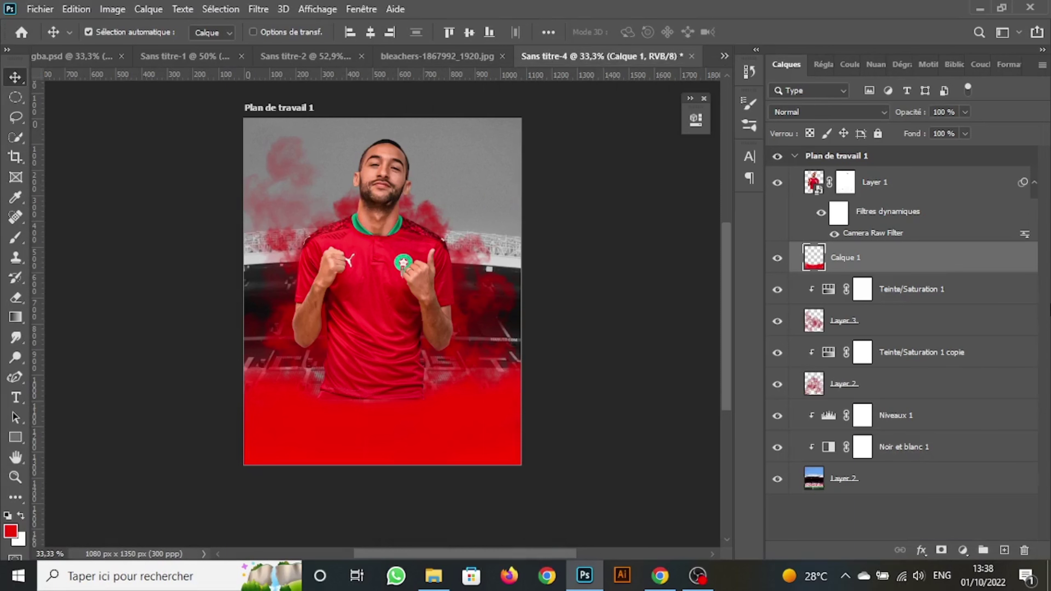
pyautogui.click(1004, 550)
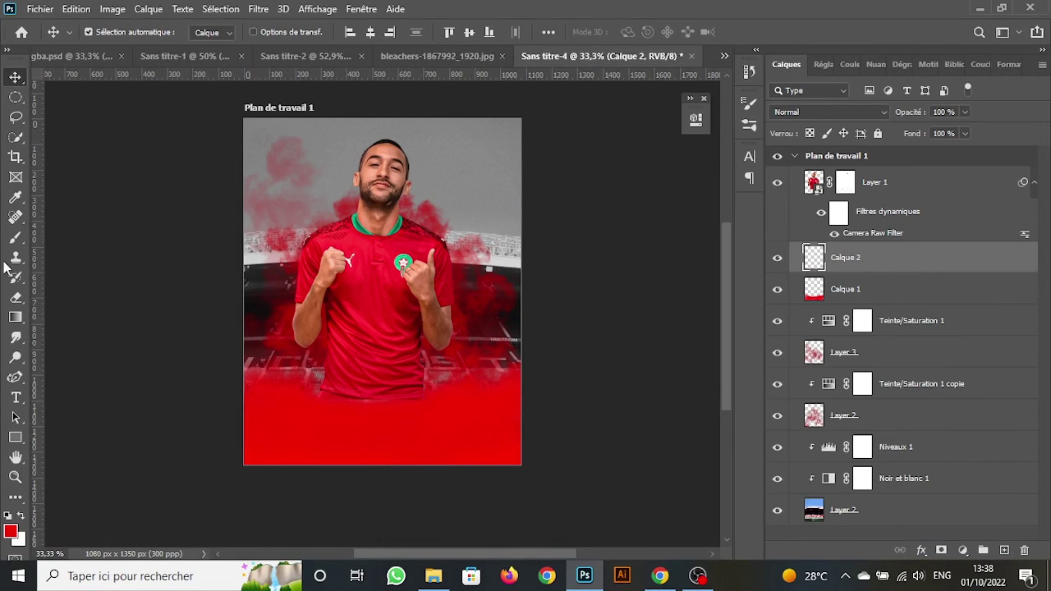
# Paint a soft red glow around the player's head, shoulders and sides, lowered to 37% fill.
pyautogui.click(17, 235)
pyautogui.rightClick(344, 246)
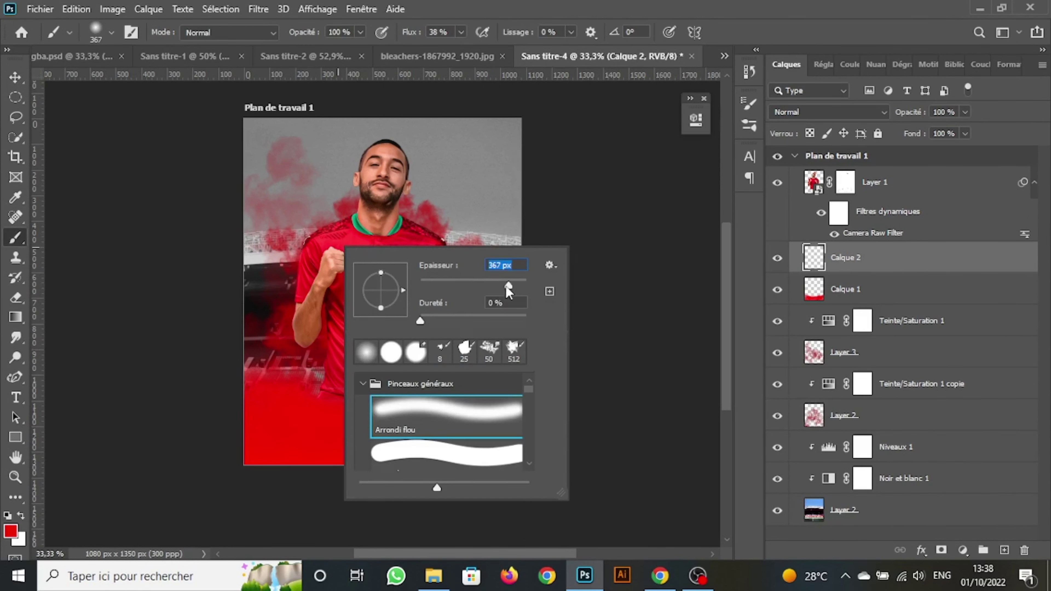
pyautogui.press('Return')
pyautogui.moveTo(393, 202); pyautogui.dragTo(418, 166)
pyautogui.moveTo(348, 186); pyautogui.dragTo(289, 232)
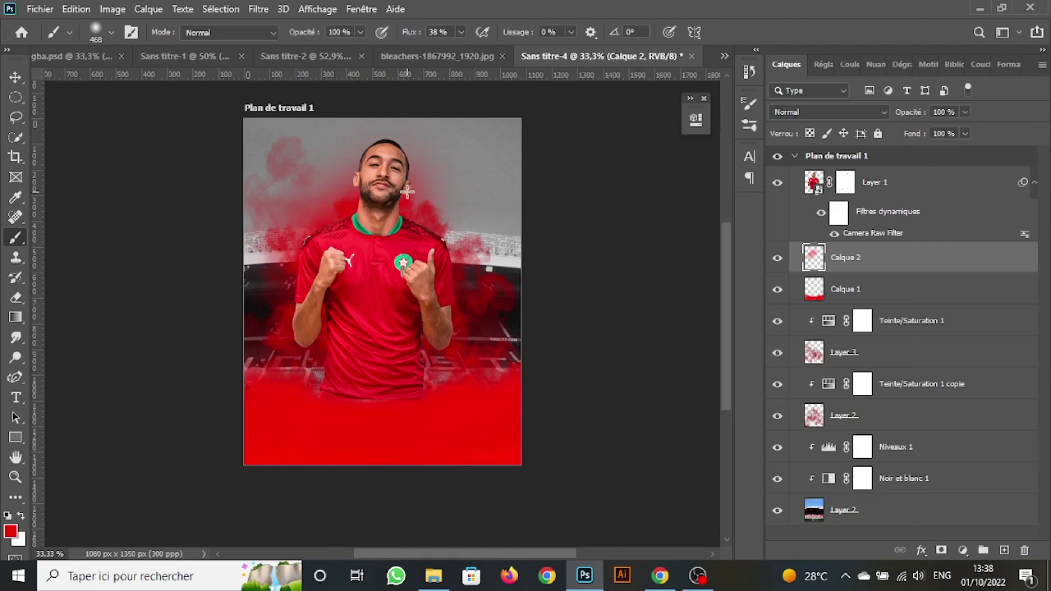
pyautogui.moveTo(414, 166); pyautogui.dragTo(464, 240)
pyautogui.moveTo(362, 184); pyautogui.dragTo(364, 249)
pyautogui.moveTo(452, 199); pyautogui.dragTo(488, 261)
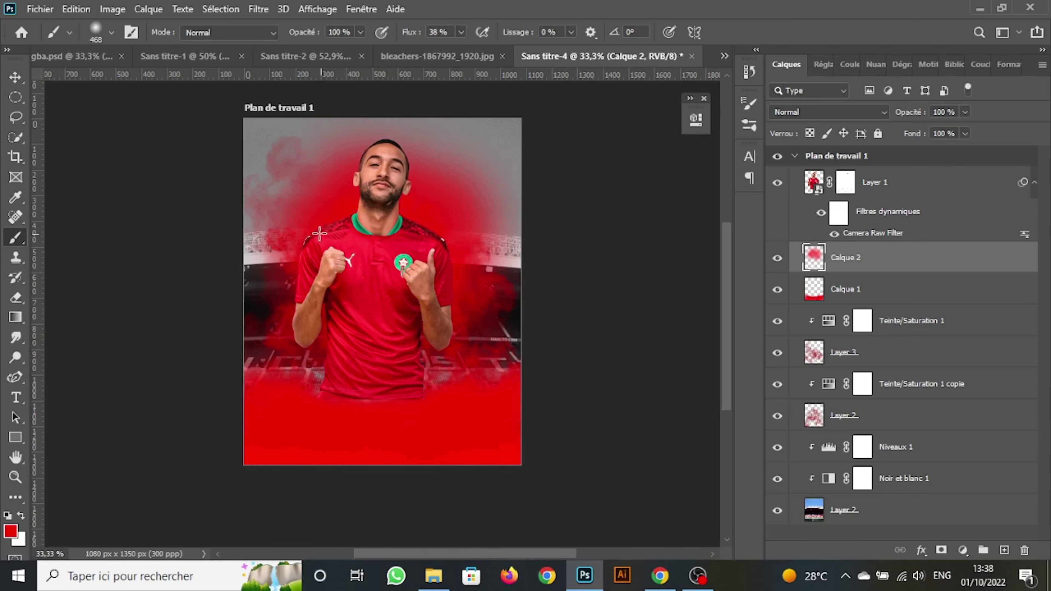
pyautogui.moveTo(315, 231); pyautogui.dragTo(273, 298)
pyautogui.moveTo(918, 137); pyautogui.dragTo(859, 138)
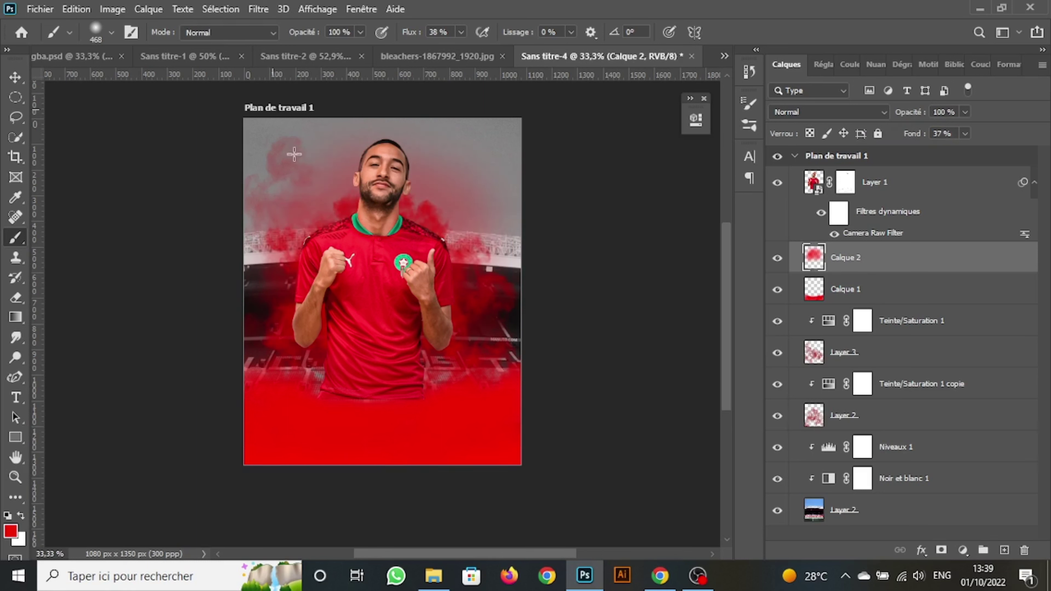
# Move the red bottom fade above the player layer and add an Exposition adjustment over him.
pyautogui.press('v')
pyautogui.moveTo(861, 289); pyautogui.dragTo(890, 183)
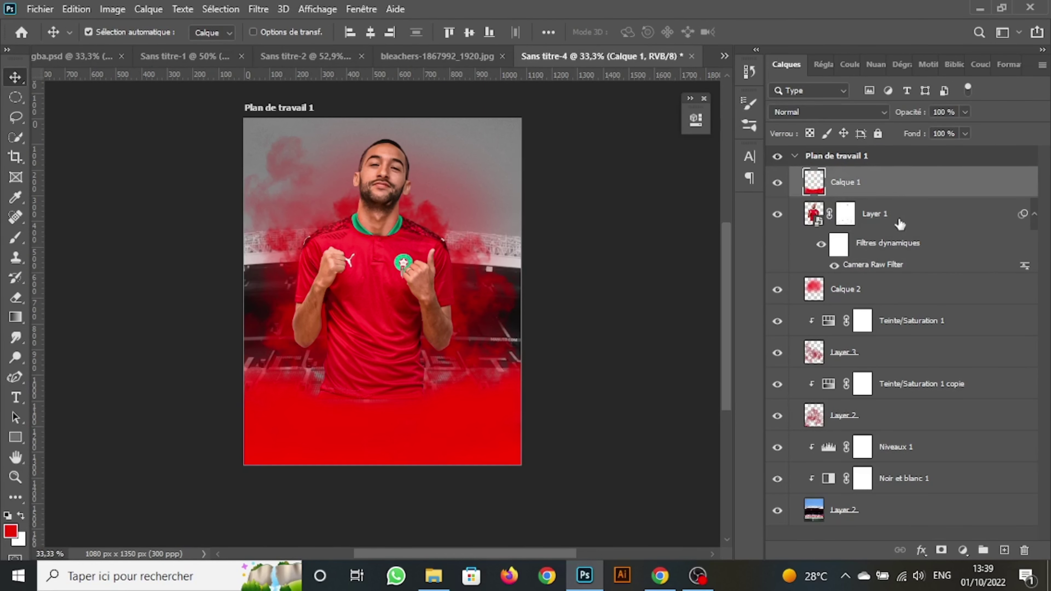
pyautogui.click(877, 219)
pyautogui.click(816, 65)
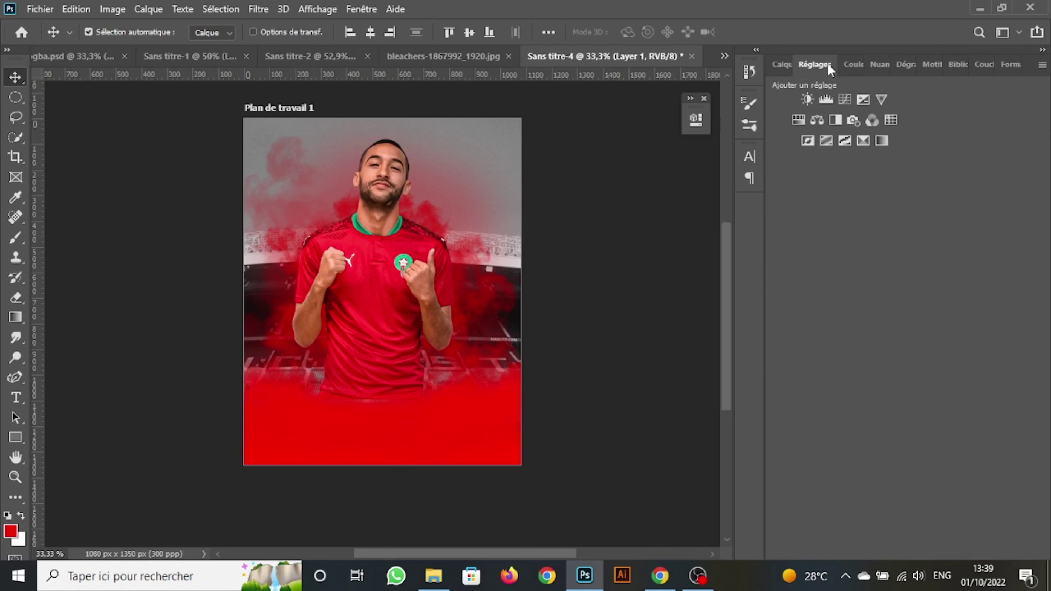
pyautogui.click(863, 99)
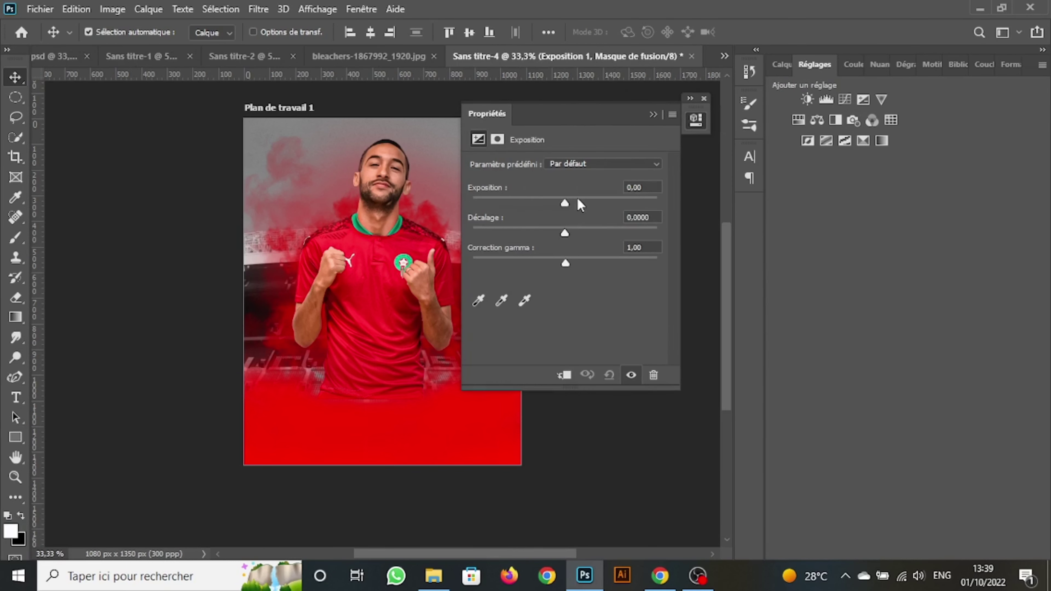
# Set the exposure adjustment to +1,00 and clip it to the player layer.
pyautogui.click(579, 200)
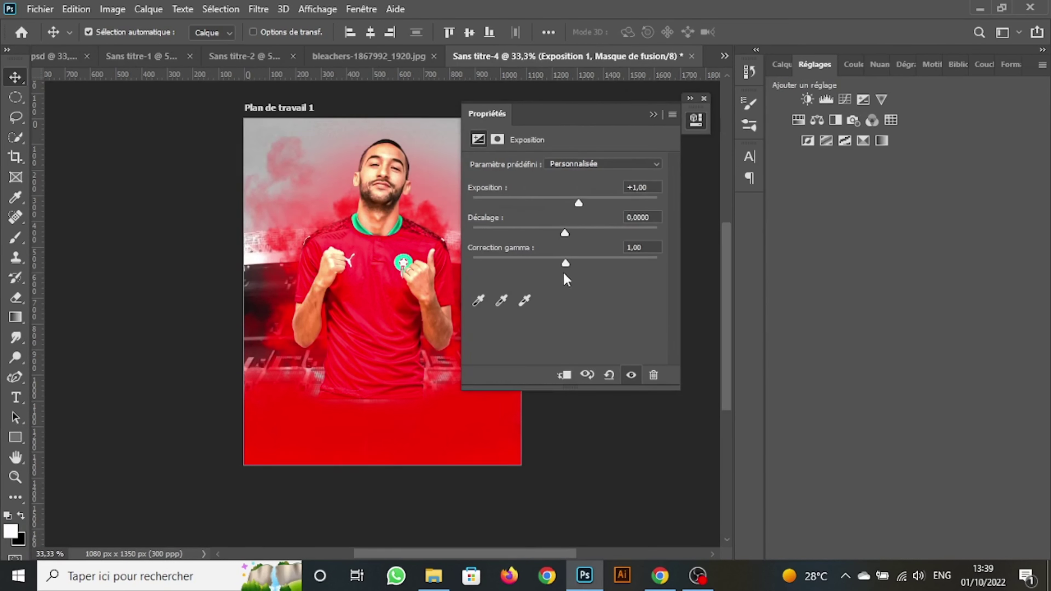
pyautogui.click(587, 375)
pyautogui.click(653, 114)
pyautogui.click(786, 64)
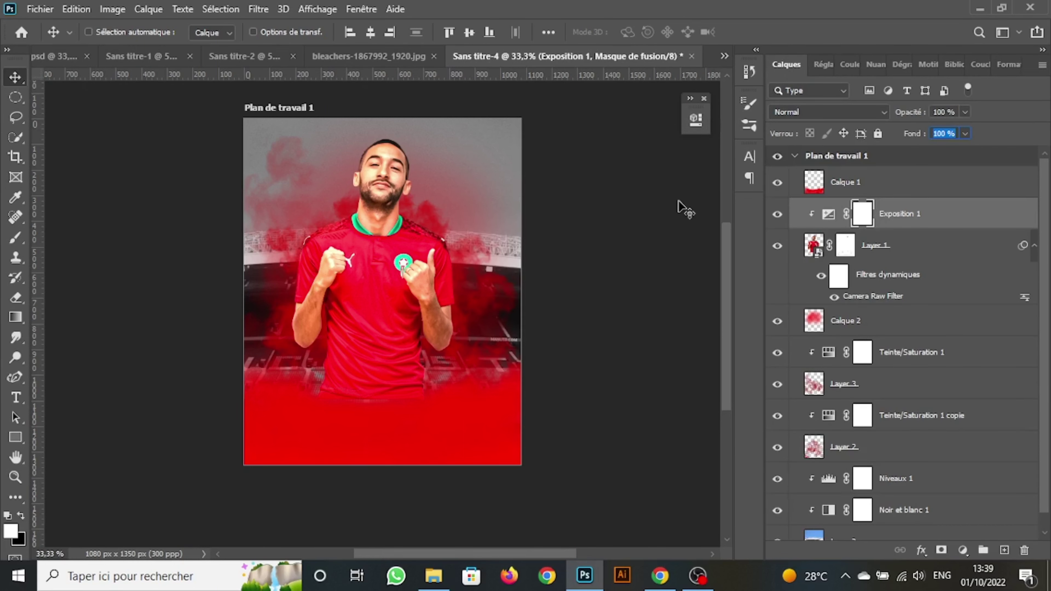
# Zoom in and size the soft brush to 44 px, then 102 px, for mask painting.
pyautogui.hotkey('ctrl', '+')
pyautogui.press('b')
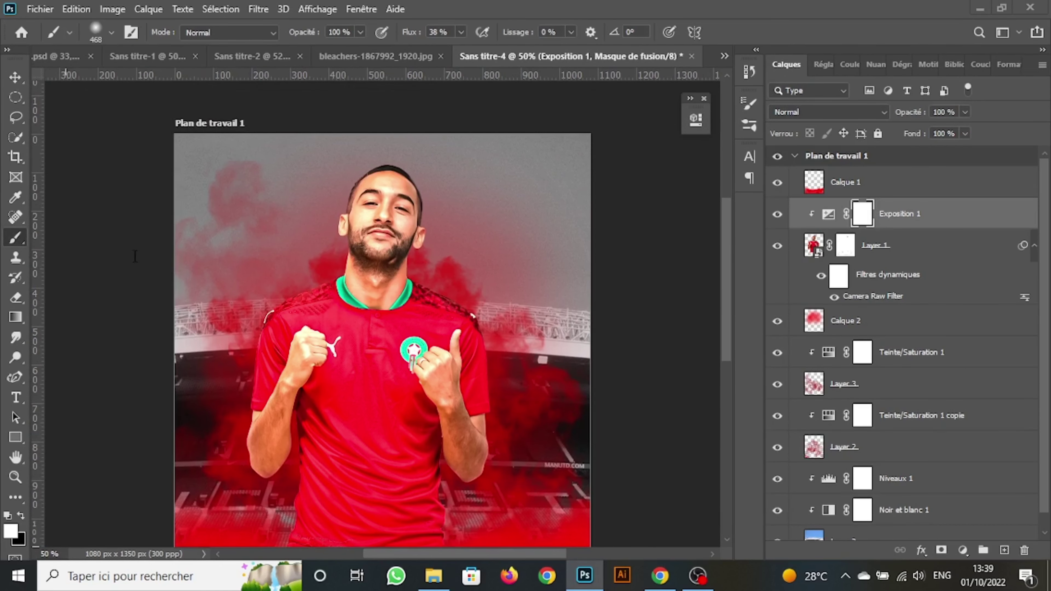
pyautogui.rightClick(367, 274)
pyautogui.write('44')
pyautogui.press('Return')
pyautogui.scroll(-1, 336, 364)
pyautogui.scroll(-1, 336, 364)
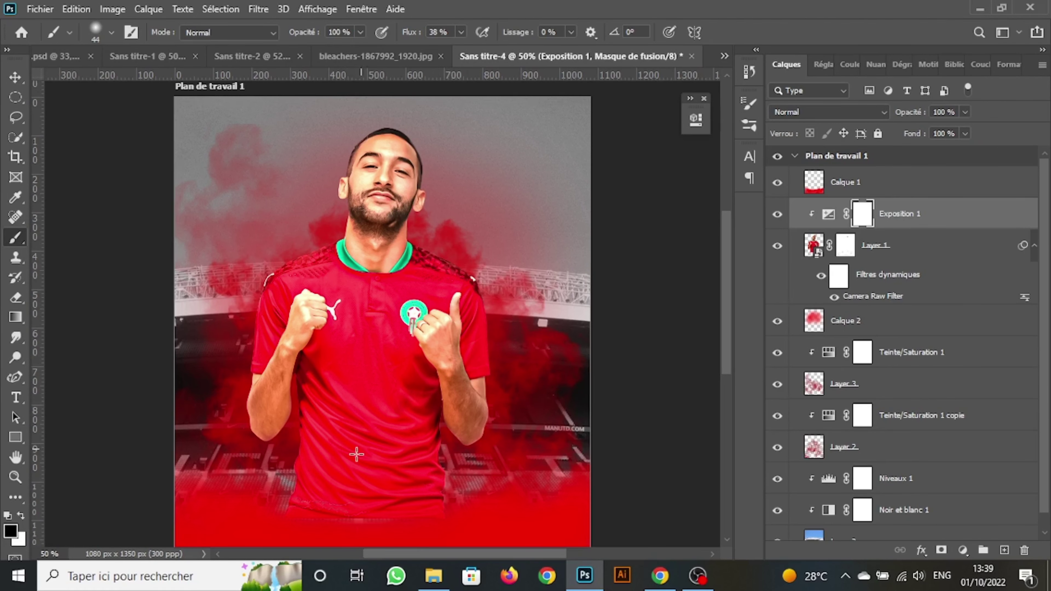
pyautogui.rightClick(381, 411)
pyautogui.write('102')
pyautogui.press('Return')
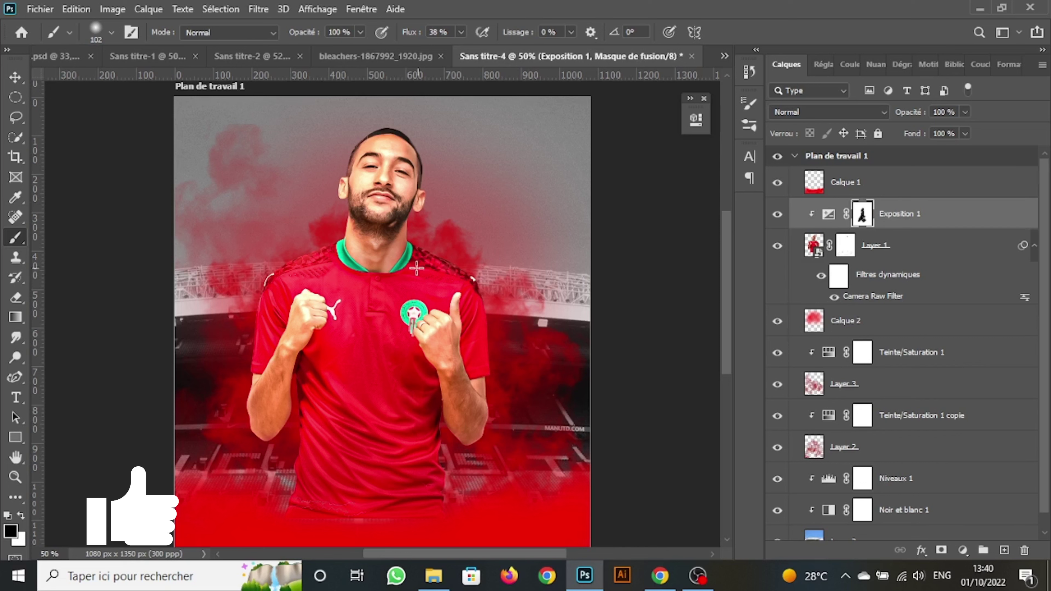
# Paint black on the exposure mask over the forearms, elbow, neck and face.
pyautogui.moveTo(441, 294)
pyautogui.mouseDown()
pyautogui.moveTo(455, 393)
pyautogui.moveTo(431, 395)
pyautogui.mouseUp()
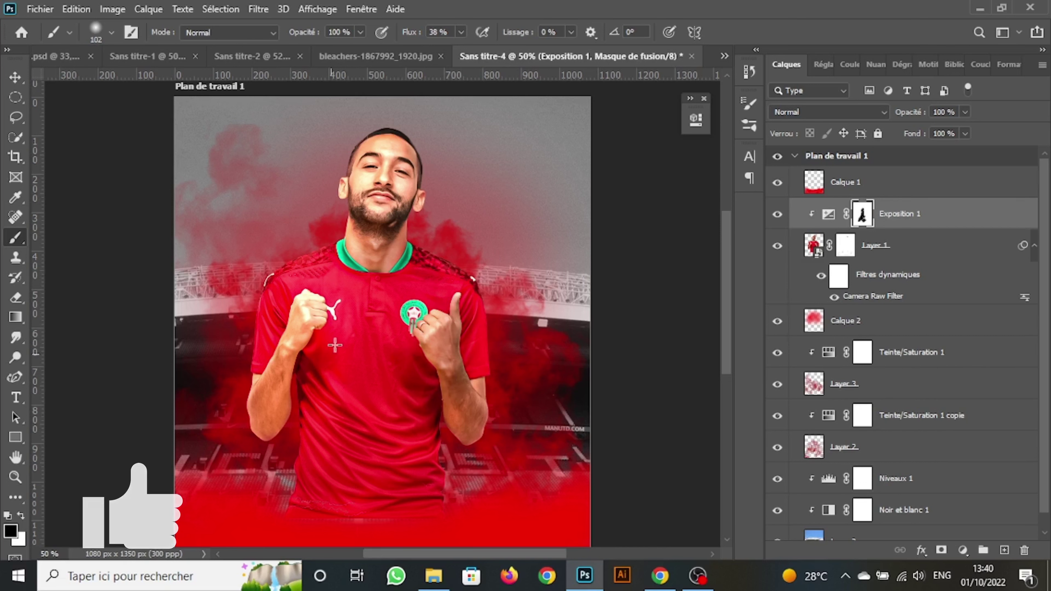
pyautogui.moveTo(298, 415); pyautogui.dragTo(319, 323)
pyautogui.moveTo(274, 426); pyautogui.dragTo(316, 317)
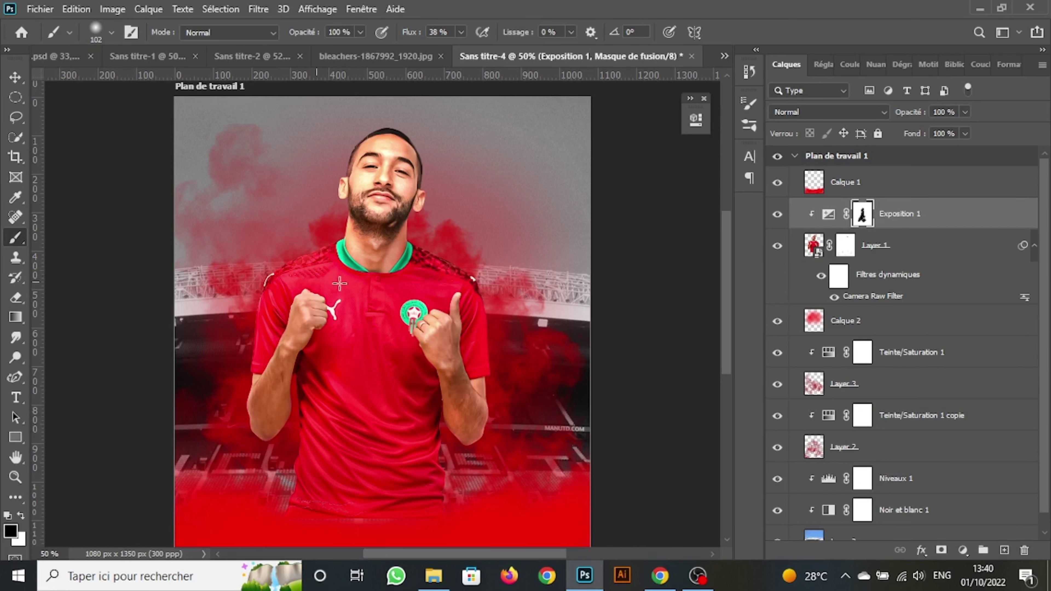
pyautogui.moveTo(460, 412); pyautogui.dragTo(459, 456)
pyautogui.moveTo(364, 275)
pyautogui.mouseDown()
pyautogui.moveTo(399, 195)
pyautogui.moveTo(380, 158)
pyautogui.moveTo(404, 185)
pyautogui.mouseUp()
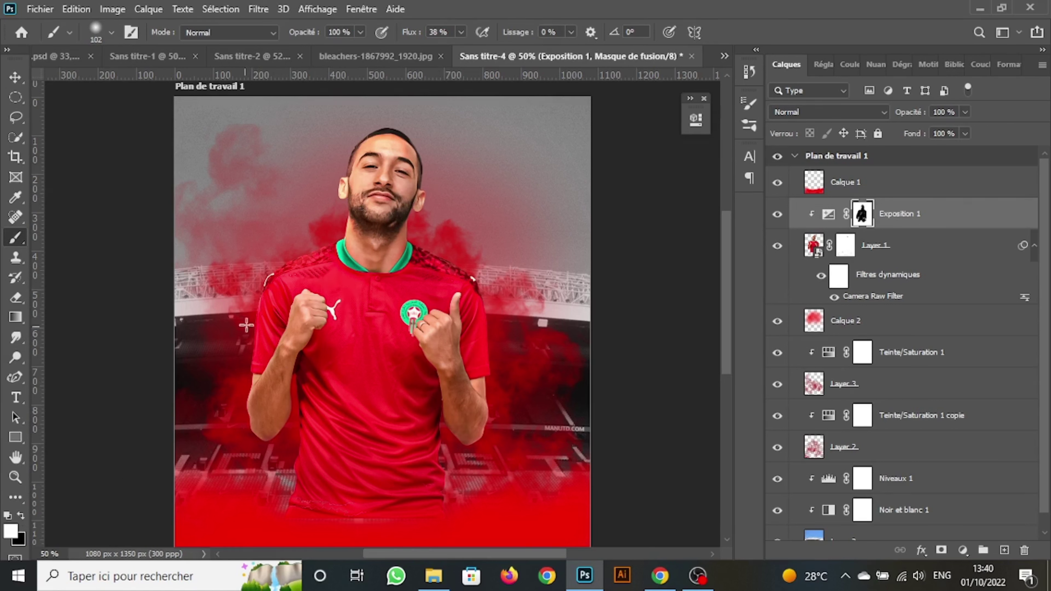
# Add a second exposure adjustment at -2,61 clipped to the player layer.
pyautogui.press('v')
pyautogui.click(821, 64)
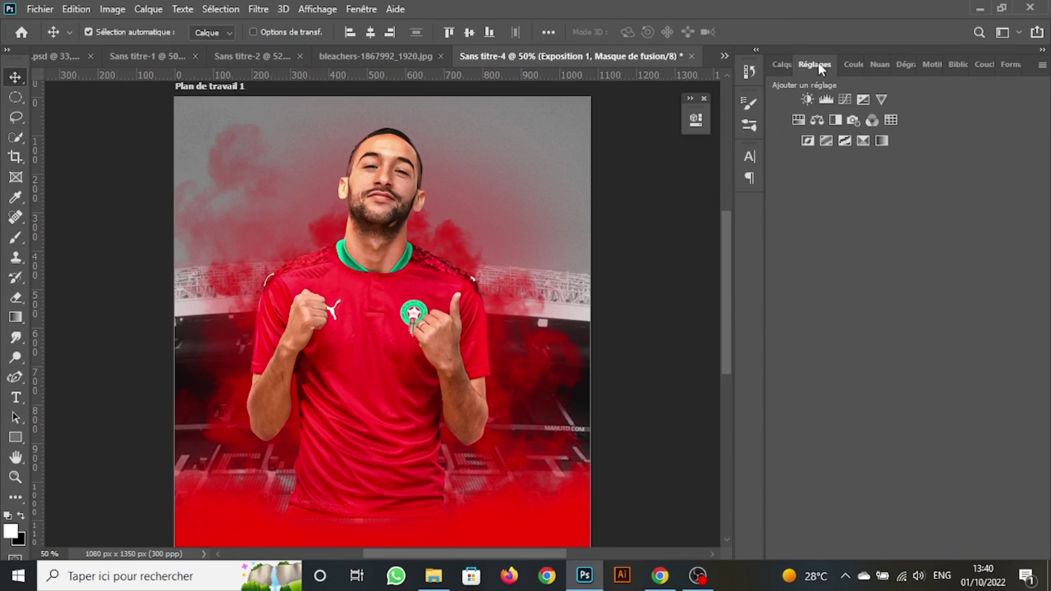
pyautogui.click(864, 99)
pyautogui.moveTo(564, 204); pyautogui.dragTo(518, 210)
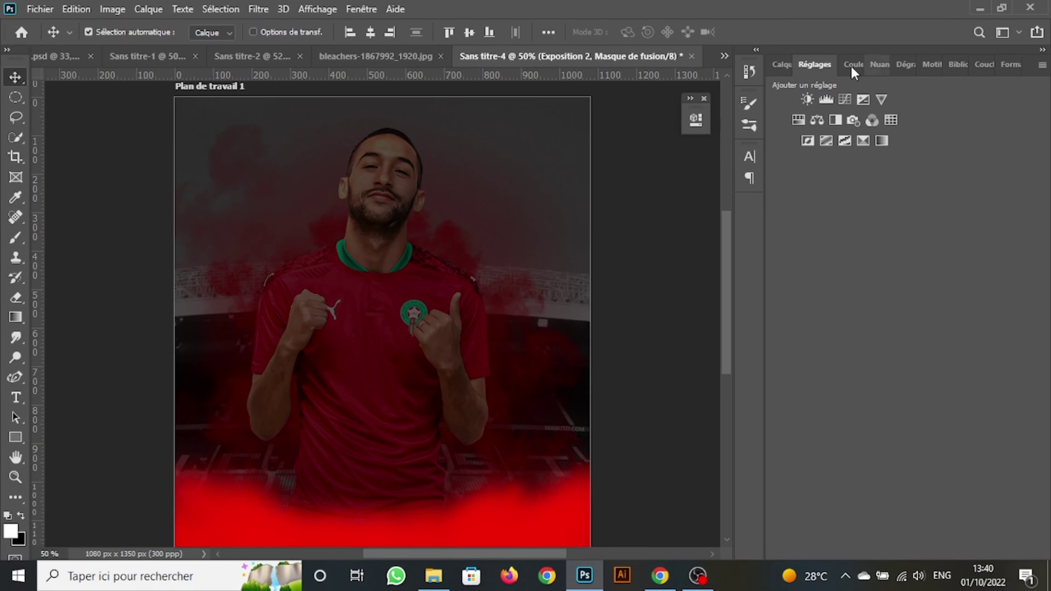
pyautogui.press('F7')
pyautogui.keyDown('alt'); pyautogui.click(808, 232); pyautogui.keyUp('alt')
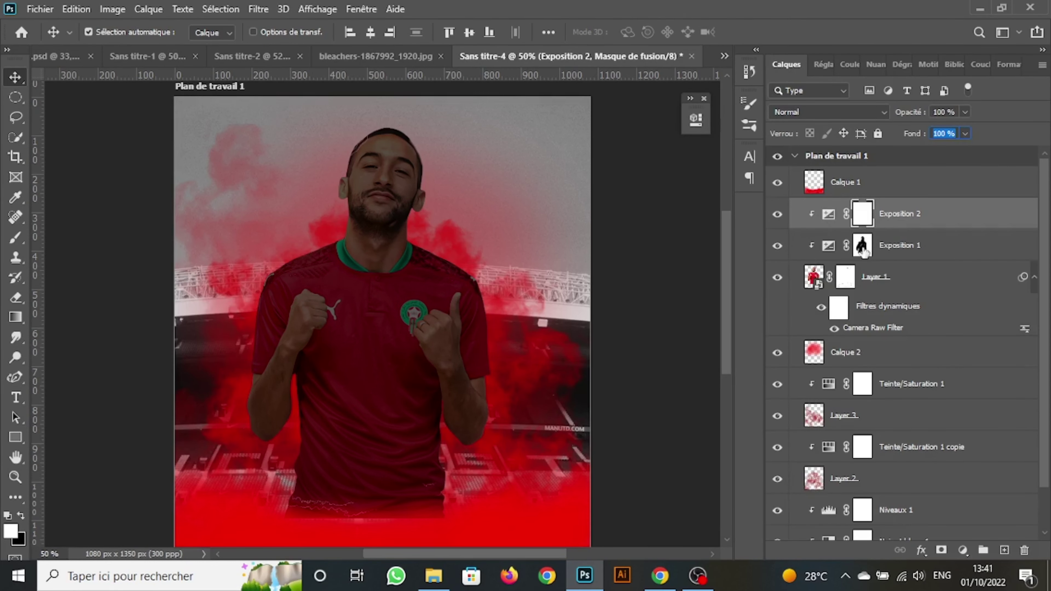
# Paint black on its mask over the face, arms and torso with a 175 px soft brush.
pyautogui.click(15, 237)
pyautogui.click(21, 516)
pyautogui.rightClick(385, 221)
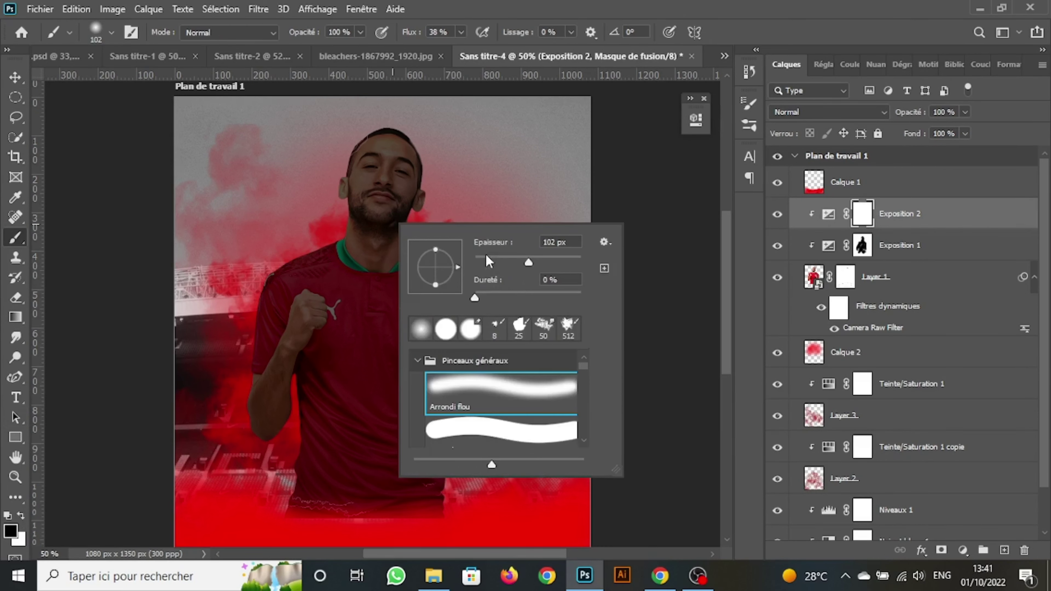
pyautogui.press('Escape')
pyautogui.moveTo(346, 165); pyautogui.dragTo(237, 368)
pyautogui.moveTo(406, 145)
pyautogui.mouseDown()
pyautogui.moveTo(481, 312)
pyautogui.moveTo(489, 419)
pyautogui.moveTo(383, 235)
pyautogui.mouseUp()
pyautogui.rightClick(385, 219)
pyautogui.moveTo(501, 244); pyautogui.dragTo(518, 245)
pyautogui.press('Return')
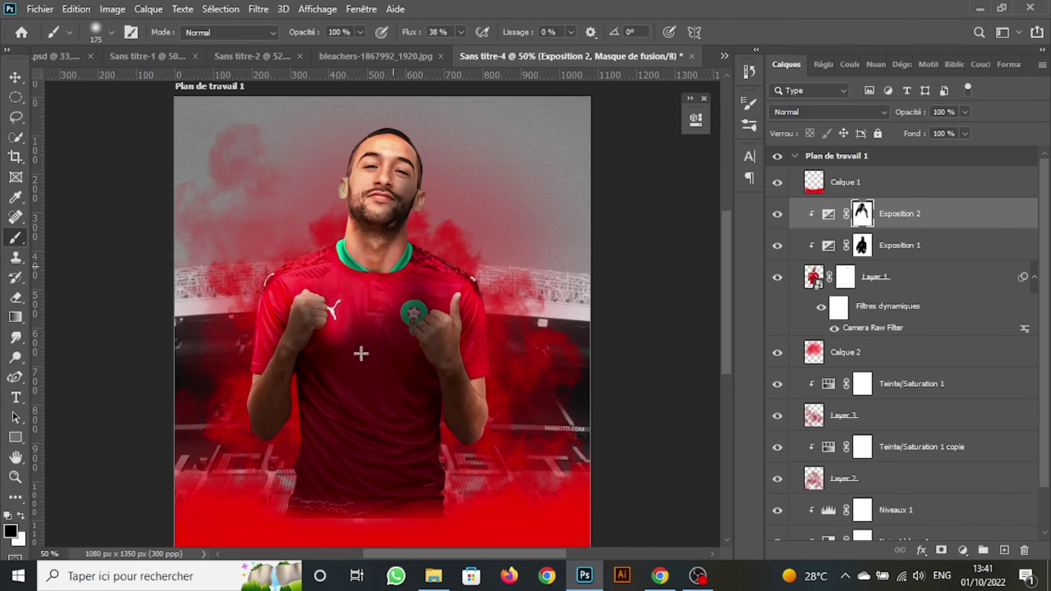
pyautogui.moveTo(362, 353)
pyautogui.mouseDown()
pyautogui.moveTo(263, 446)
pyautogui.moveTo(302, 315)
pyautogui.moveTo(345, 376)
pyautogui.moveTo(425, 434)
pyautogui.moveTo(488, 423)
pyautogui.moveTo(488, 348)
pyautogui.mouseUp()
# Reduce the brush to 49 px and pan up to the player's full head.
pyautogui.scroll(-2, 488, 348)
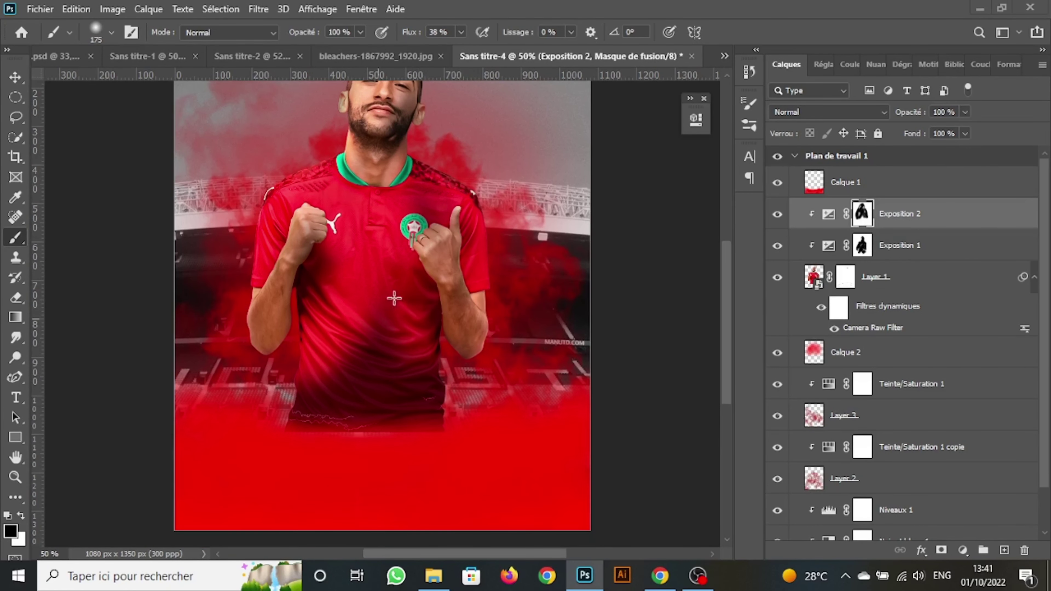
pyautogui.moveTo(394, 305)
pyautogui.mouseDown()
pyautogui.moveTo(380, 364)
pyautogui.moveTo(335, 371)
pyautogui.moveTo(336, 331)
pyautogui.moveTo(404, 357)
pyautogui.mouseUp()
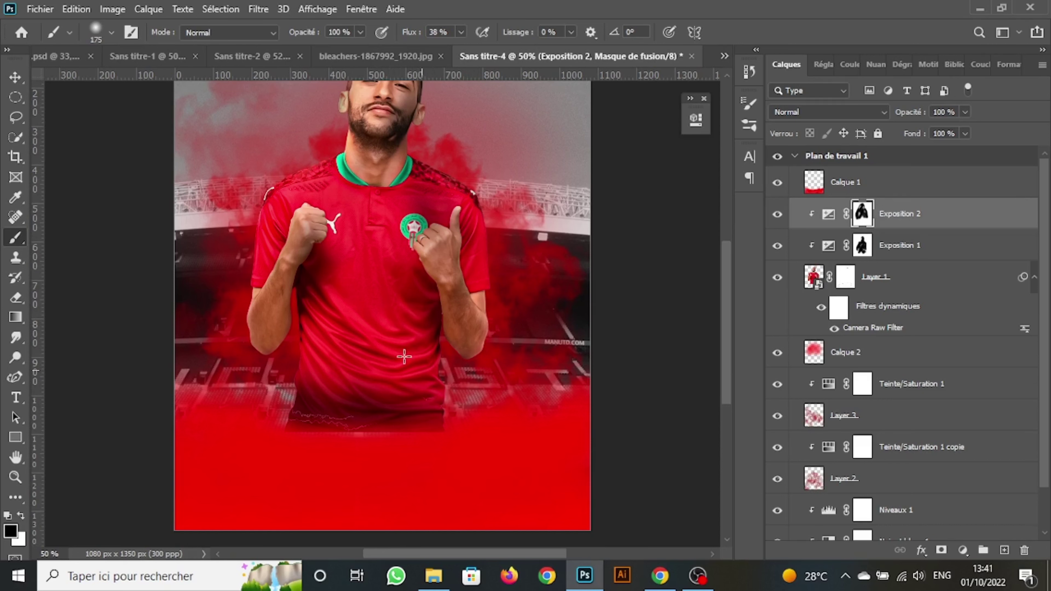
pyautogui.rightClick(423, 310)
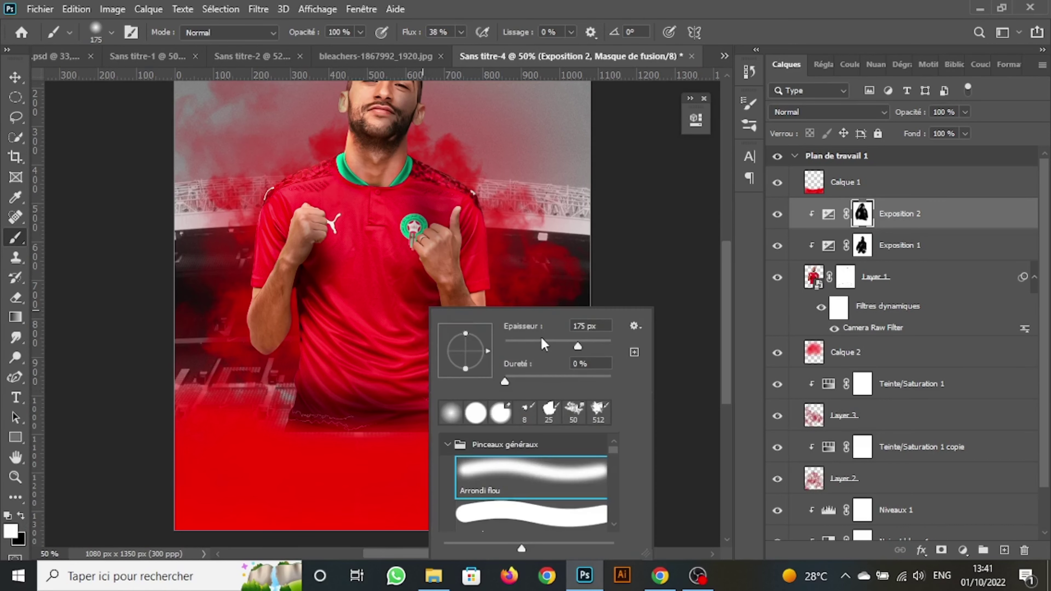
pyautogui.moveTo(544, 347); pyautogui.dragTo(513, 347)
pyautogui.press('Return')
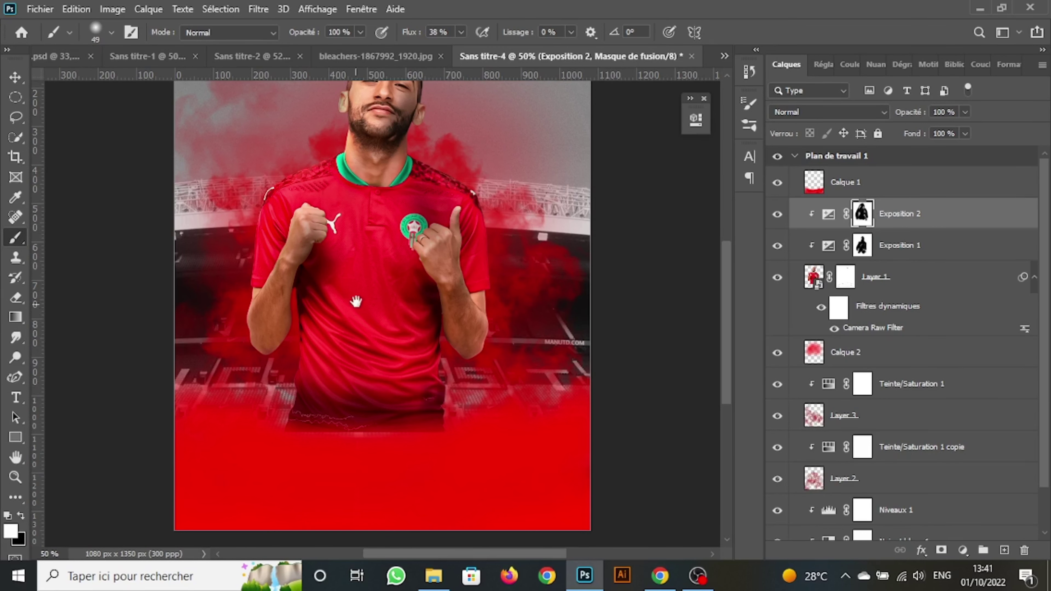
pyautogui.moveTo(356, 301); pyautogui.dragTo(354, 348)
# Add a new layer above the player and set a red 27 px soft brush.
pyautogui.click(928, 277)
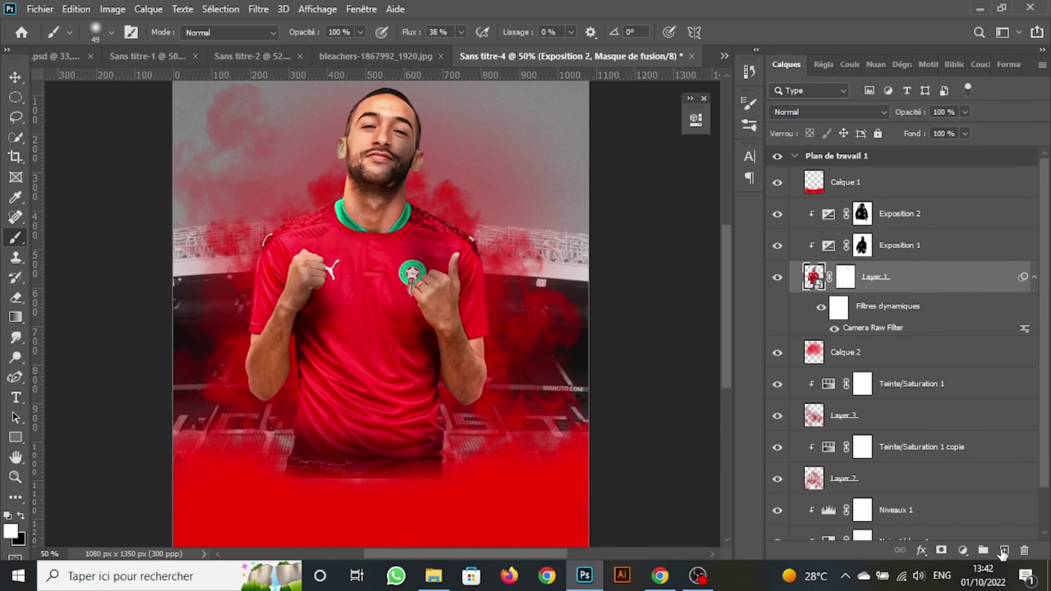
pyautogui.click(1003, 549)
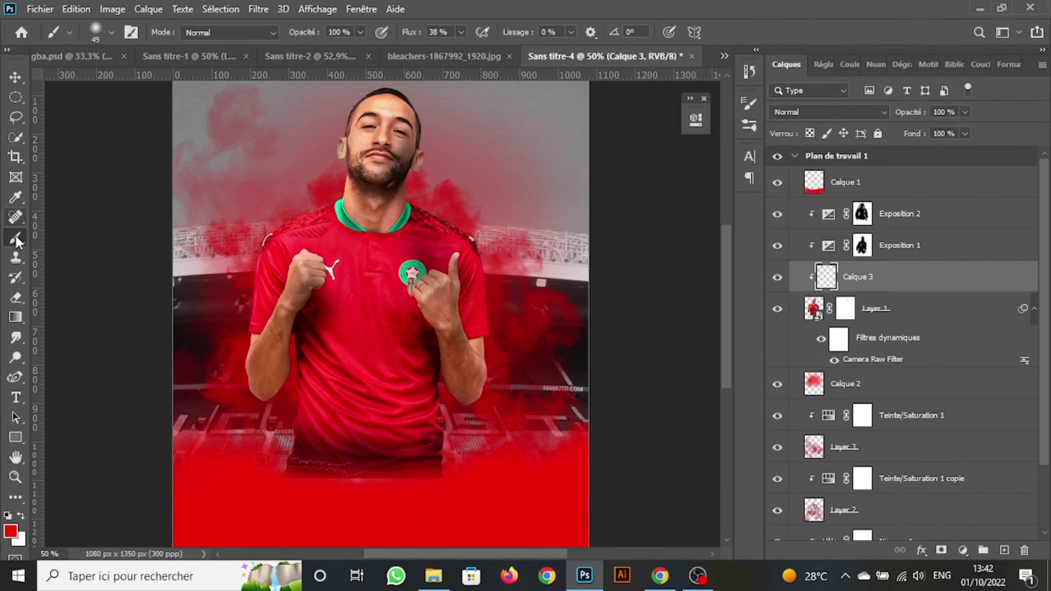
pyautogui.rightClick(123, 267)
pyautogui.rightClick(503, 354)
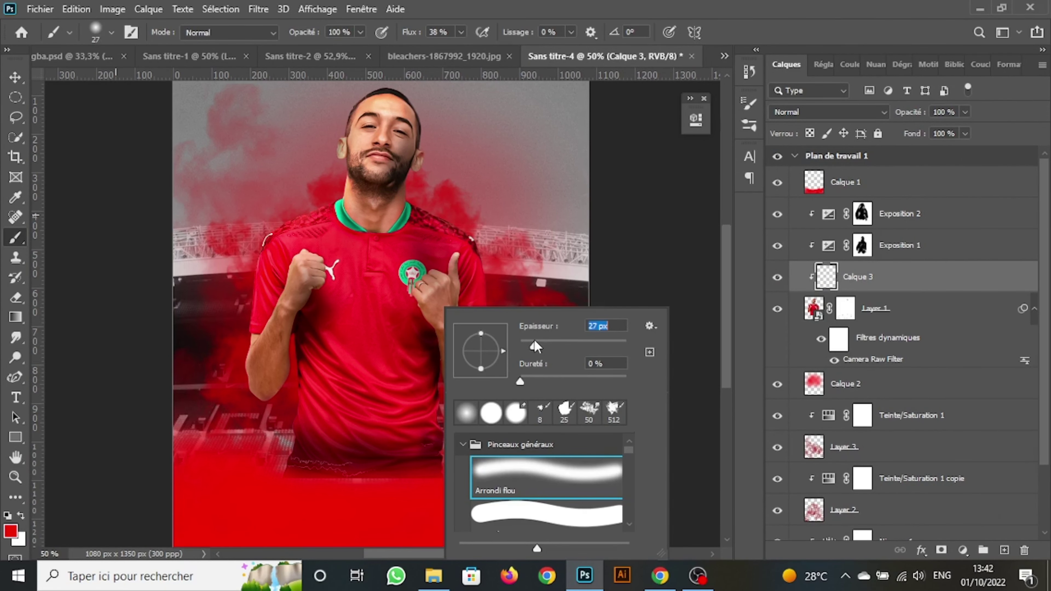
pyautogui.press('Escape')
# Paint a red tint along the player's hair, neck and shoulder edges.
pyautogui.scroll(1, 382, 283)
pyautogui.scroll(2, 382, 284)
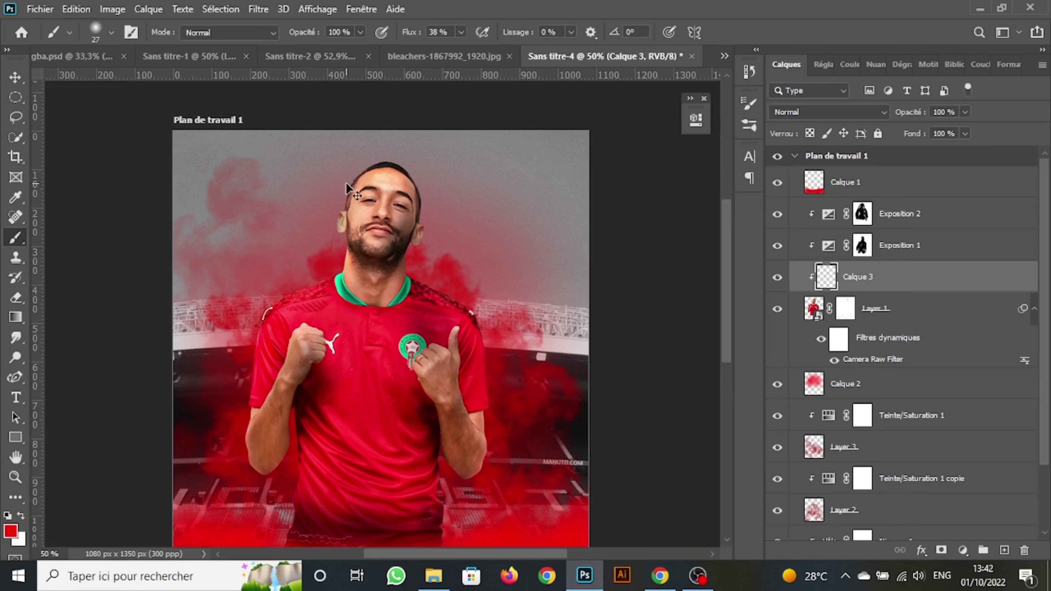
pyautogui.keyDown('alt'); pyautogui.scroll(2, 346, 182); pyautogui.keyUp('alt')
pyautogui.scroll(5, 363, 196)
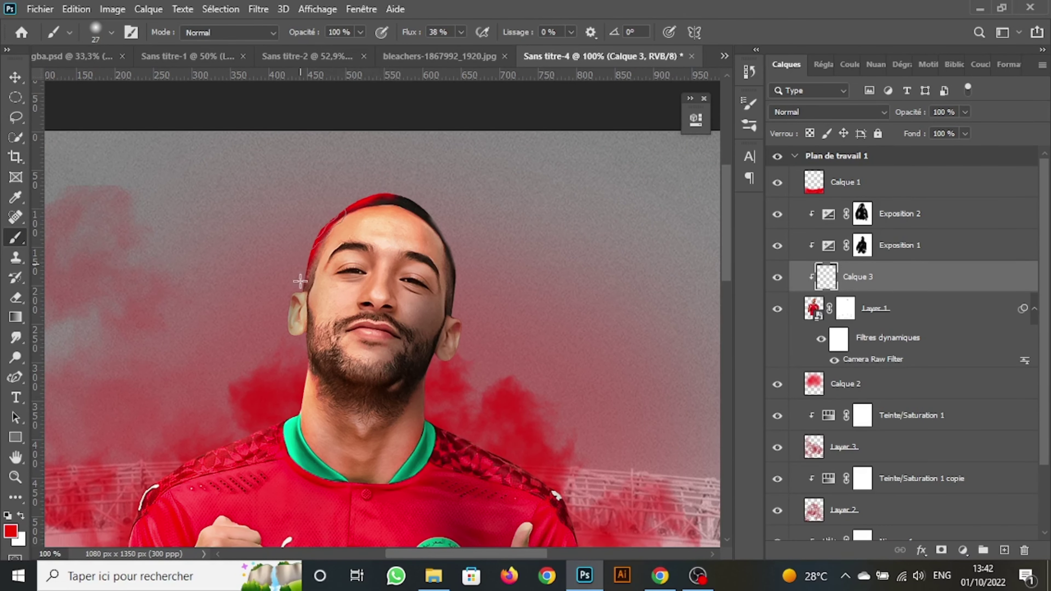
pyautogui.scroll(-5, 274, 265)
pyautogui.hscroll(-1, 275, 265)
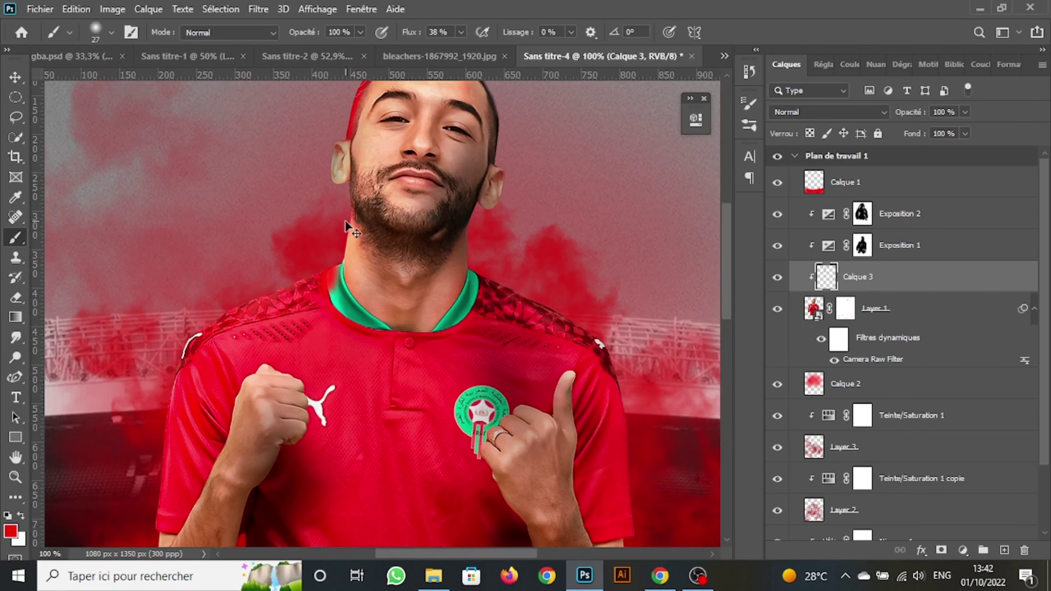
pyautogui.hotkey('ctrl', 'z')
pyautogui.moveTo(353, 120); pyautogui.dragTo(170, 323)
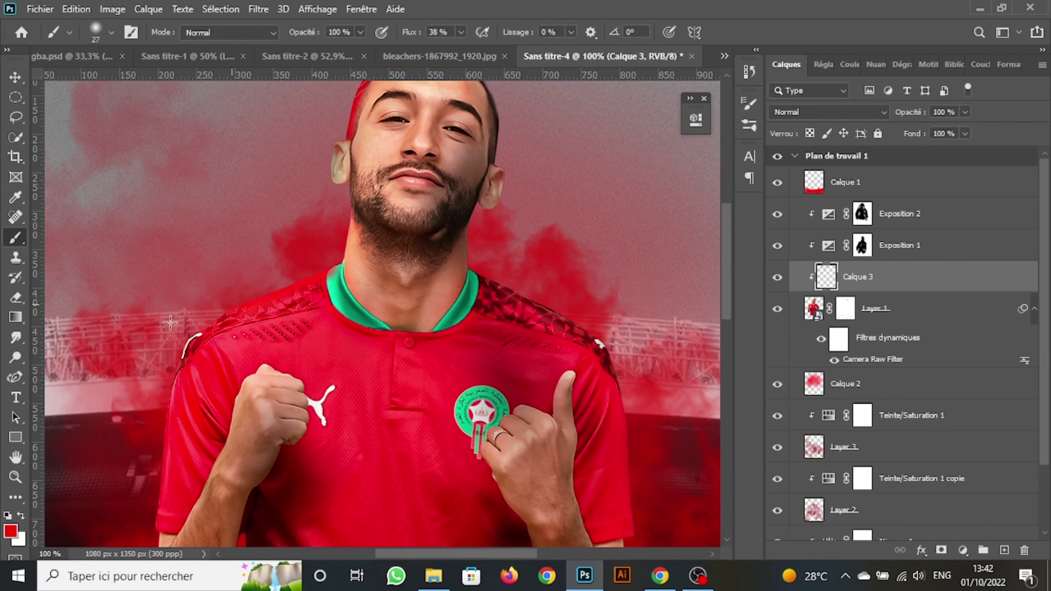
pyautogui.scroll(-3, 101, 373)
pyautogui.hscroll(-1, 101, 373)
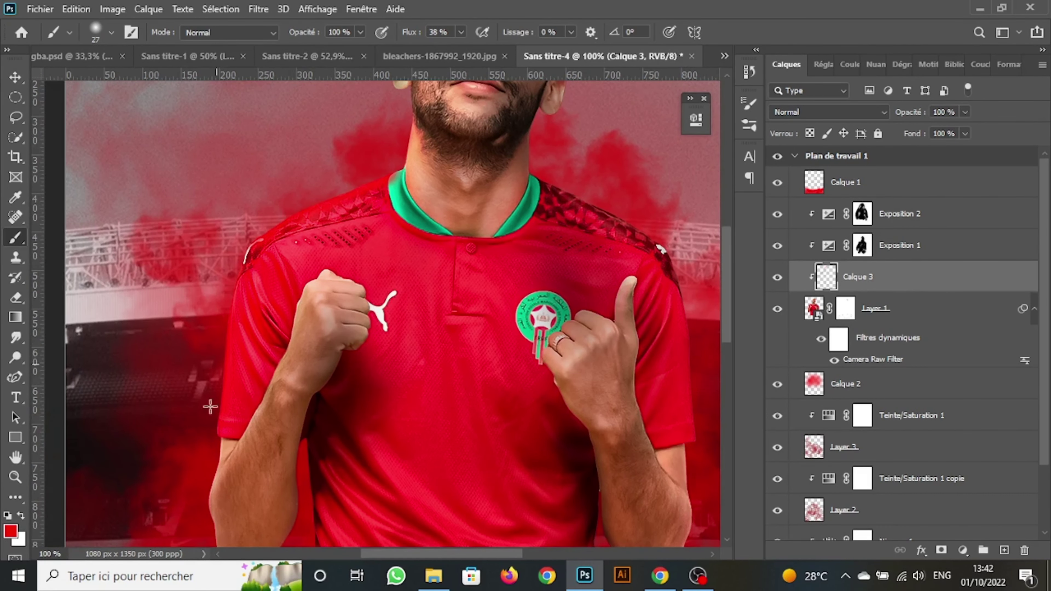
pyautogui.scroll(5, 210, 407)
pyautogui.hscroll(3, 210, 407)
pyautogui.moveTo(197, 286); pyautogui.dragTo(194, 343)
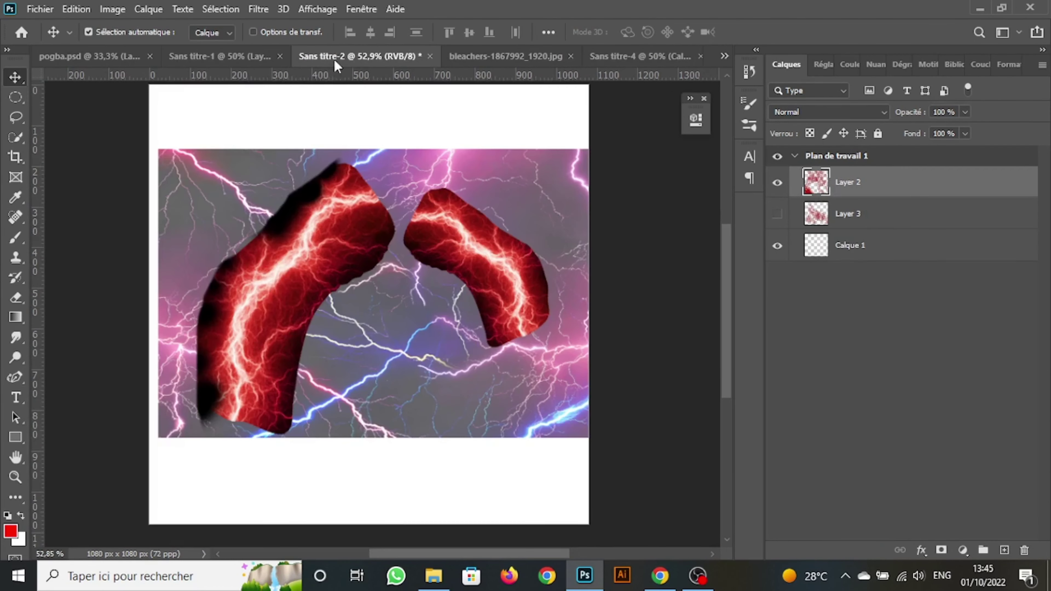
# Copy the light layer into Sans titre-4 and set its blend mode to Superposition.
pyautogui.moveTo(281, 267); pyautogui.dragTo(236, 350)
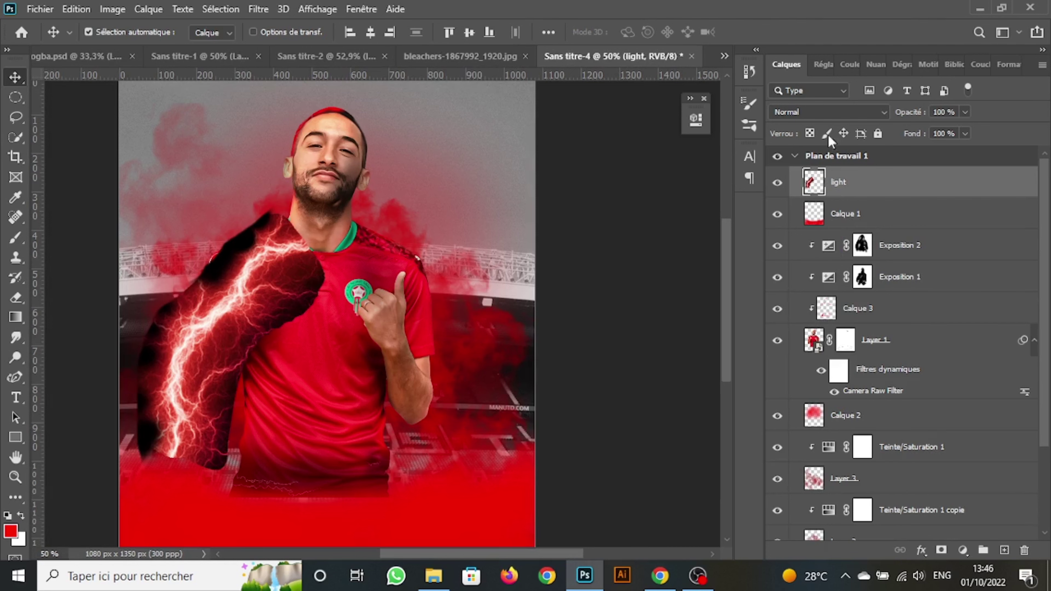
pyautogui.click(828, 112)
pyautogui.click(800, 238)
pyautogui.click(273, 329)
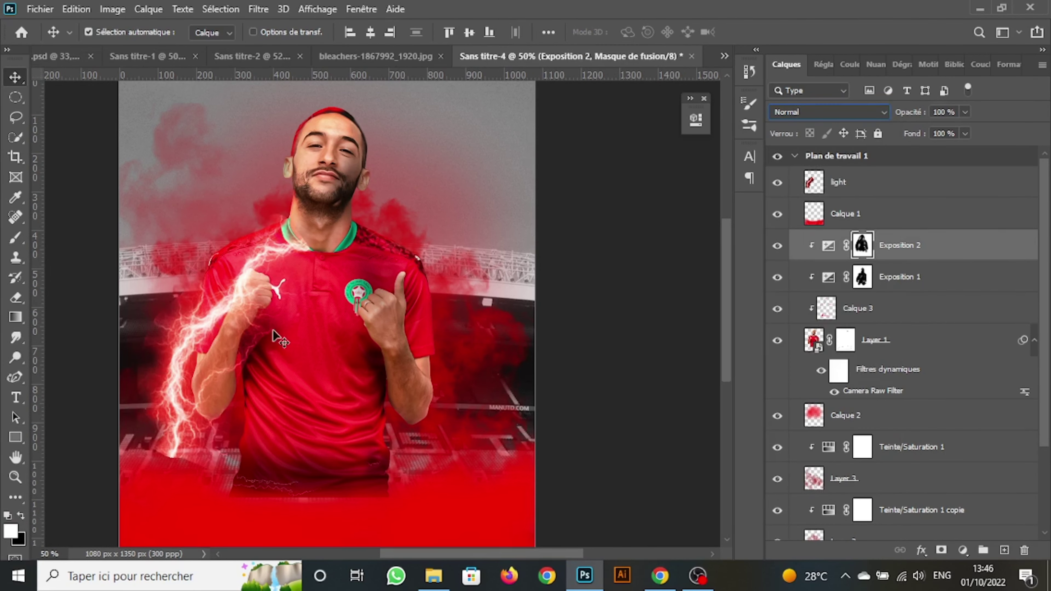
# Shrink the lightning and move it onto the player's left shoulder.
pyautogui.hotkey('ctrl', 't')
pyautogui.moveTo(293, 223); pyautogui.dragTo(329, 176)
pyautogui.moveTo(233, 217)
pyautogui.mouseDown()
pyautogui.moveTo(247, 265)
pyautogui.moveTo(236, 264)
pyautogui.mouseUp()
pyautogui.moveTo(421, 186); pyautogui.dragTo(392, 191)
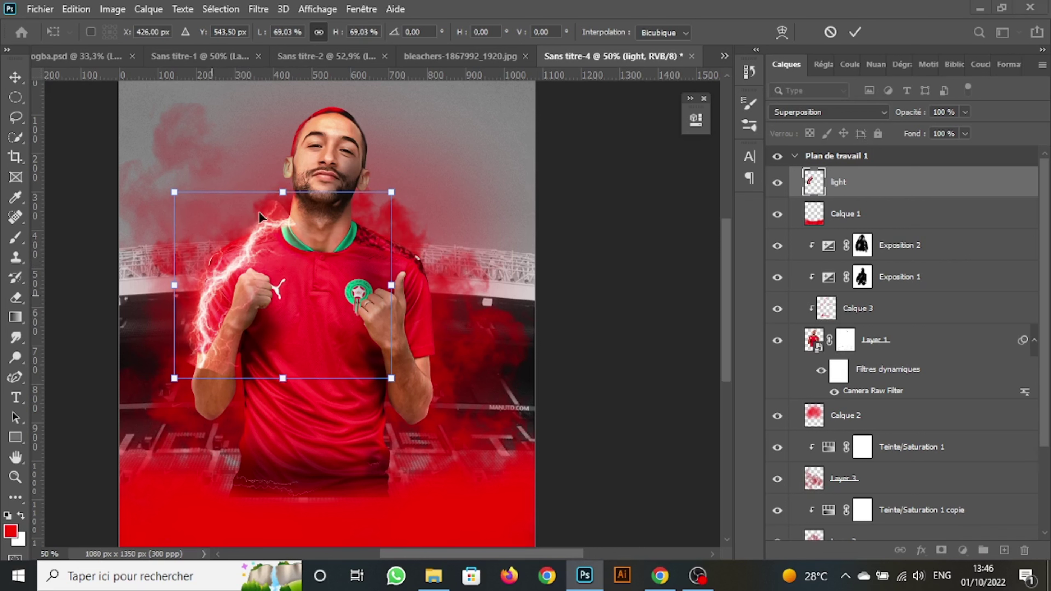
pyautogui.click(76, 9)
pyautogui.press('Return')
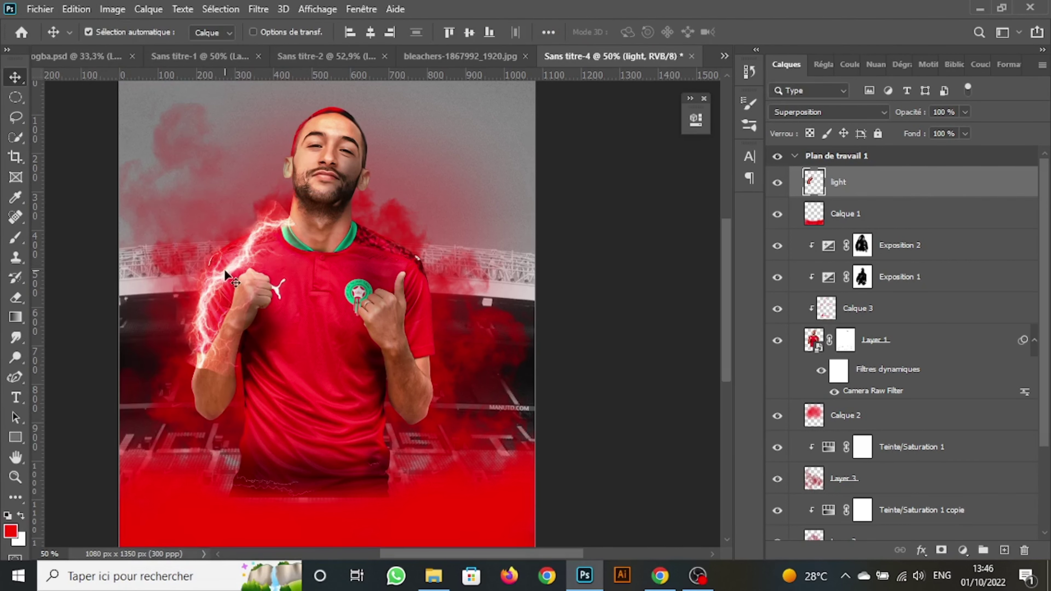
# Puppet-warp the lightning so it curves along the left shoulder and arm.
pyautogui.click(76, 9)
pyautogui.click(188, 389)
pyautogui.hotkey('ctrl', '+')
pyautogui.hscroll(-3, 268, 231)
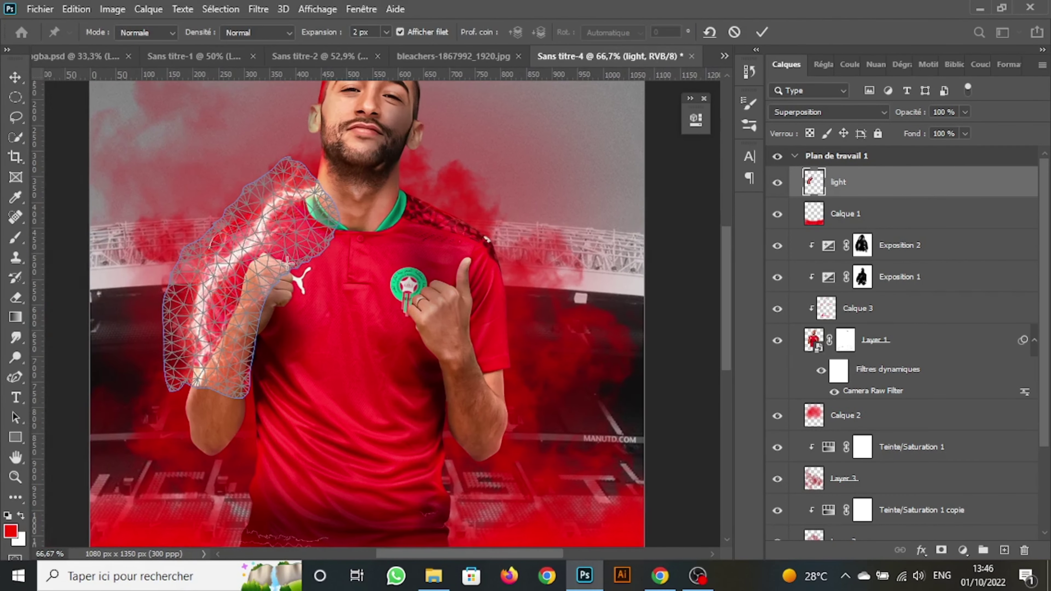
pyautogui.click(302, 198)
pyautogui.click(204, 378)
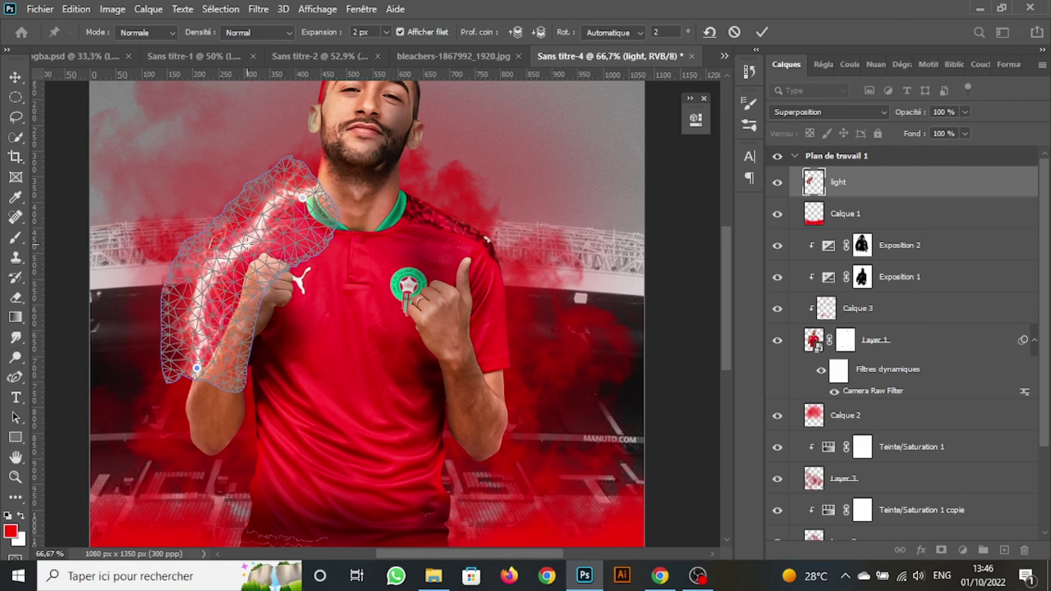
pyautogui.moveTo(249, 231); pyautogui.dragTo(246, 226)
pyautogui.moveTo(207, 309); pyautogui.dragTo(204, 302)
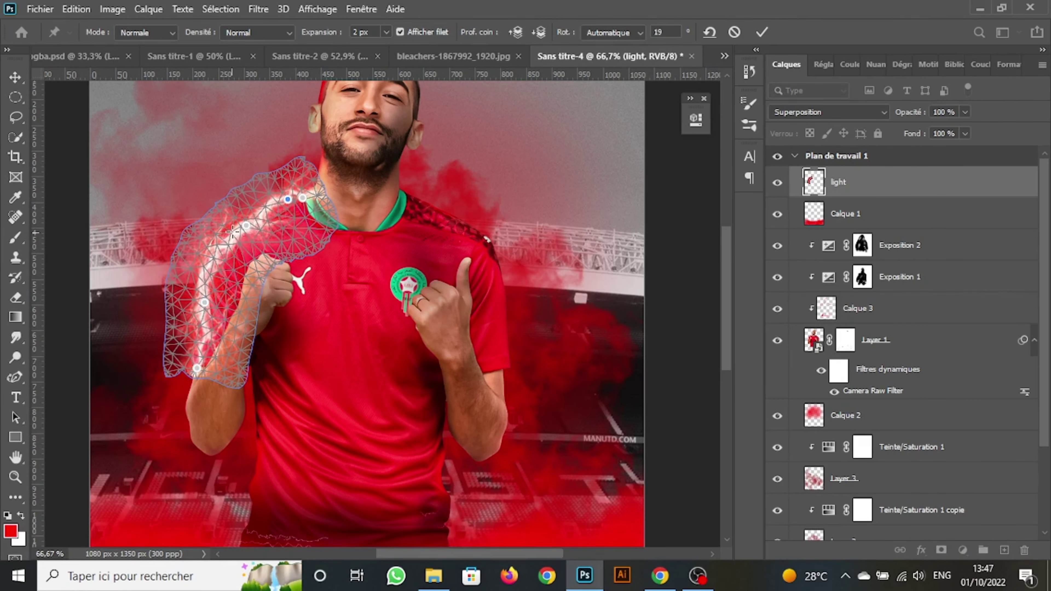
pyautogui.moveTo(286, 197); pyautogui.dragTo(241, 194)
pyautogui.press('Return')
# Add a mask to the light layer and paint out the lightning near the neck and forearm.
pyautogui.click(941, 550)
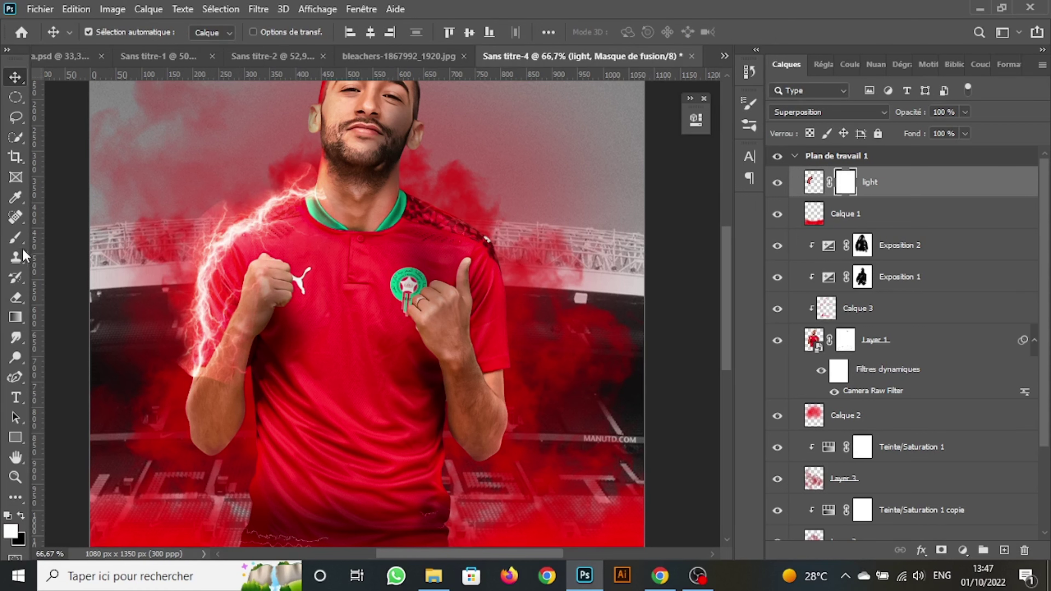
pyautogui.press('b')
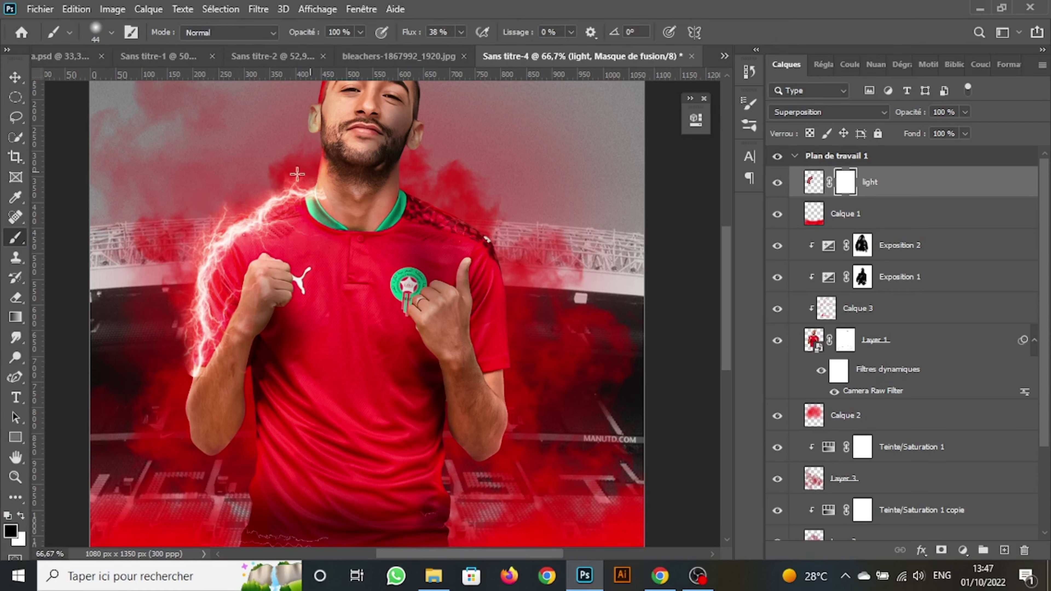
pyautogui.moveTo(314, 186); pyautogui.dragTo(329, 213)
pyautogui.moveTo(221, 364); pyautogui.dragTo(232, 317)
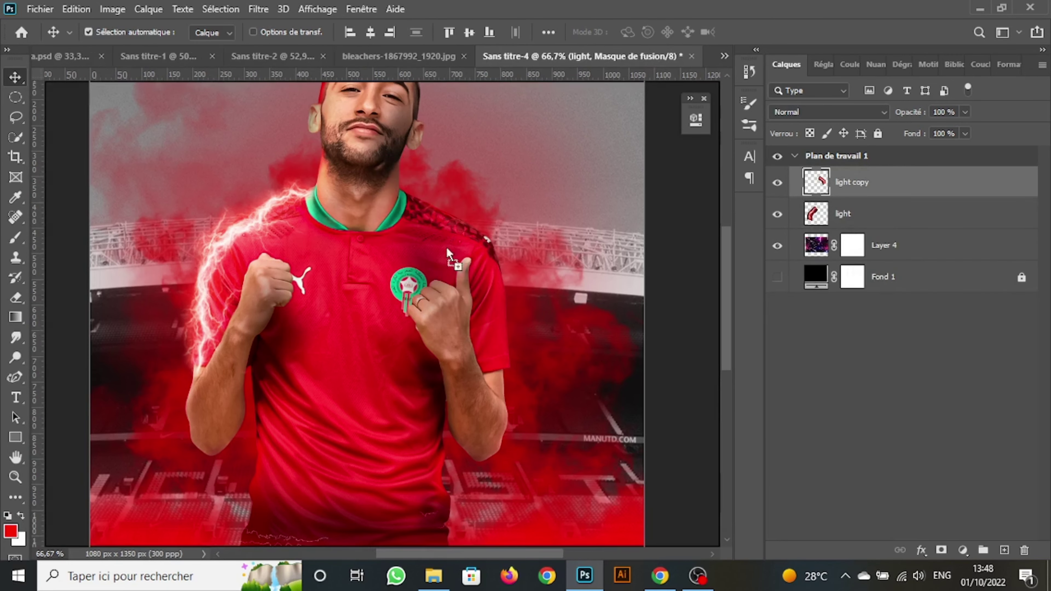
# Set light copy to Superposition, rotate it 15°, and place it over the right shoulder.
pyautogui.click(828, 111)
pyautogui.click(799, 228)
pyautogui.hotkey('ctrl', 't')
pyautogui.moveTo(556, 183); pyautogui.dragTo(577, 198)
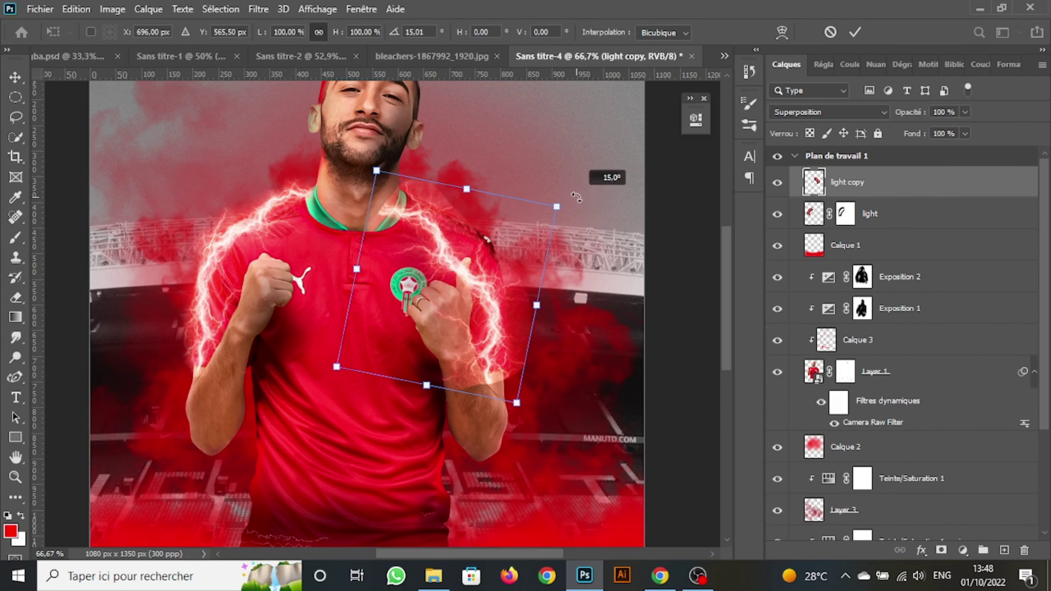
pyautogui.press('Return')
pyautogui.hotkey('ctrl', 't')
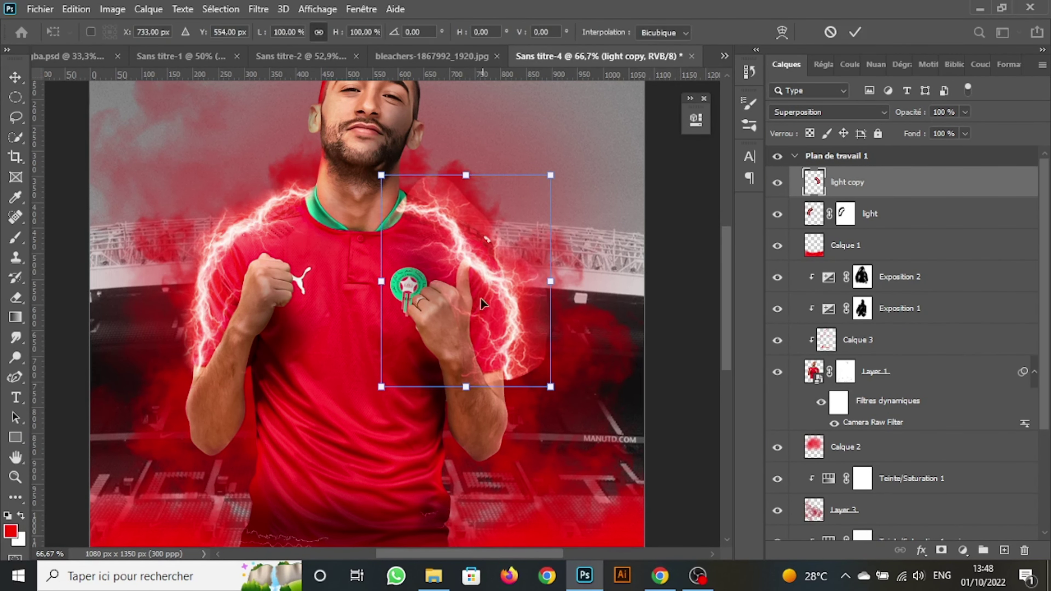
pyautogui.moveTo(466, 387); pyautogui.dragTo(466, 405)
pyautogui.click(855, 31)
# Puppet-warp light copy, pulling its lower end down and left and pinning the upper arc.
pyautogui.click(76, 10)
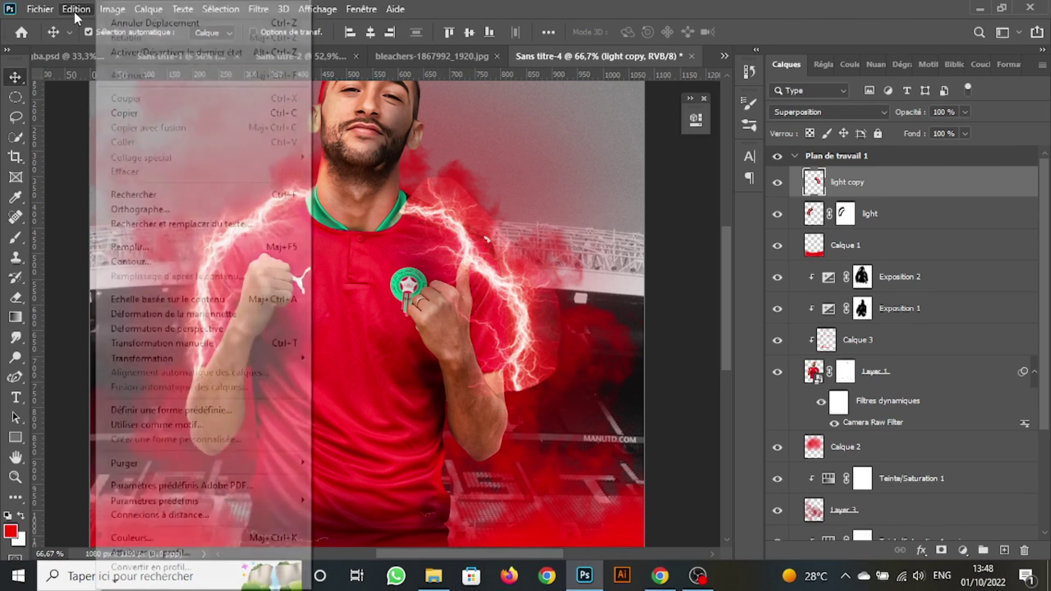
pyautogui.click(224, 314)
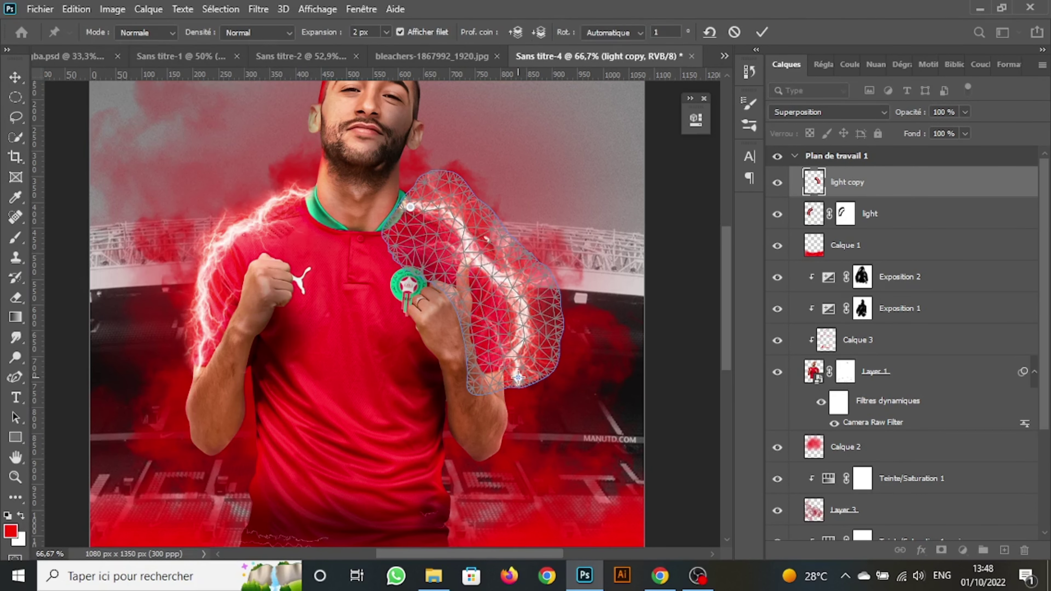
pyautogui.moveTo(518, 377); pyautogui.dragTo(508, 391)
pyautogui.click(484, 251)
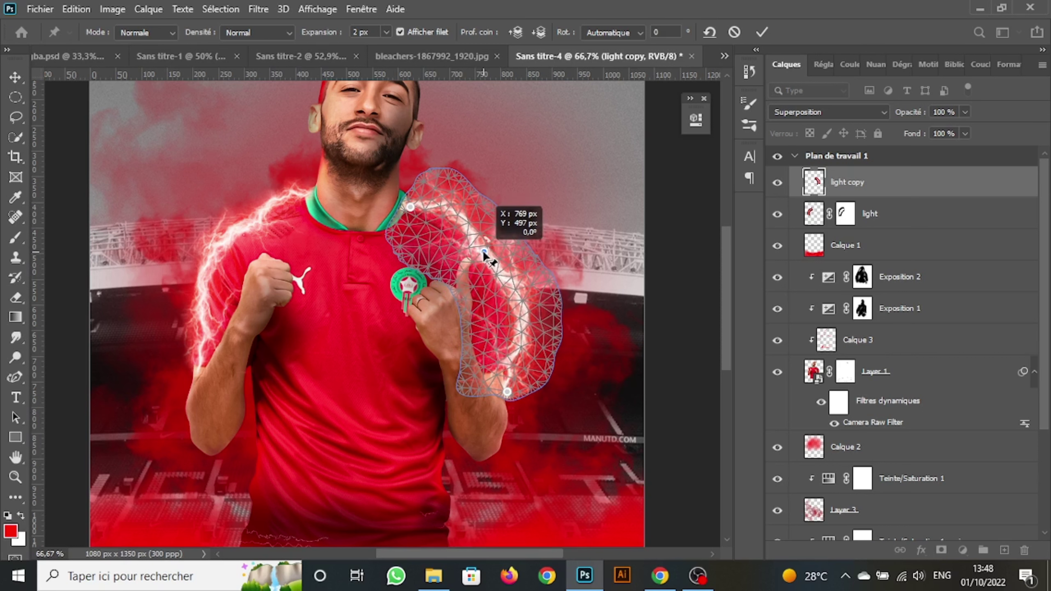
pyautogui.click(762, 32)
# Mask light copy and paint out the red glow right of the arc.
pyautogui.click(942, 550)
pyautogui.press('b')
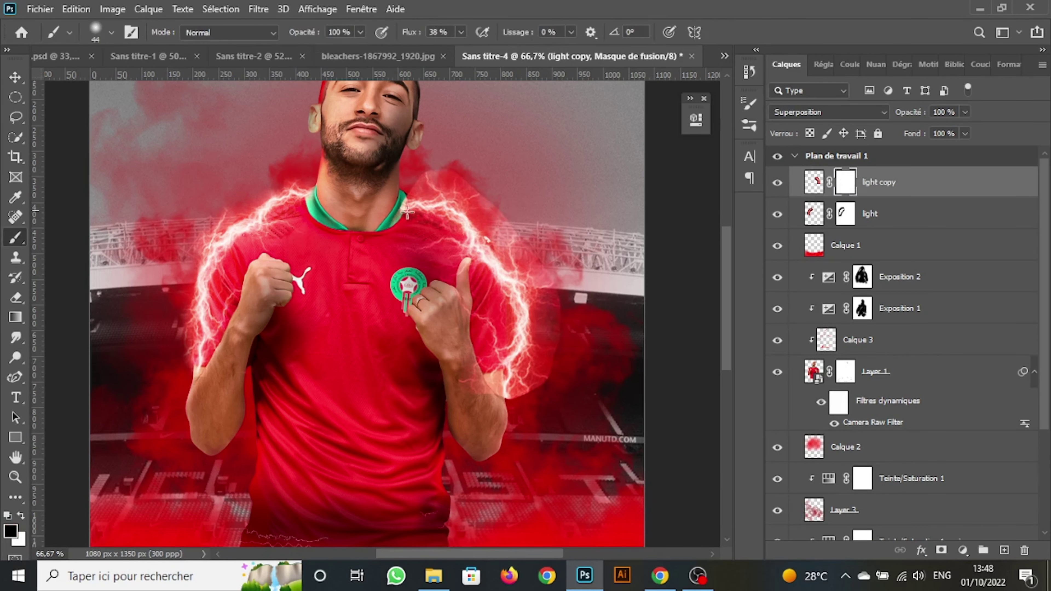
pyautogui.moveTo(483, 199)
pyautogui.mouseDown()
pyautogui.moveTo(418, 176)
pyautogui.moveTo(451, 176)
pyautogui.moveTo(557, 282)
pyautogui.moveTo(517, 397)
pyautogui.moveTo(459, 360)
pyautogui.mouseUp()
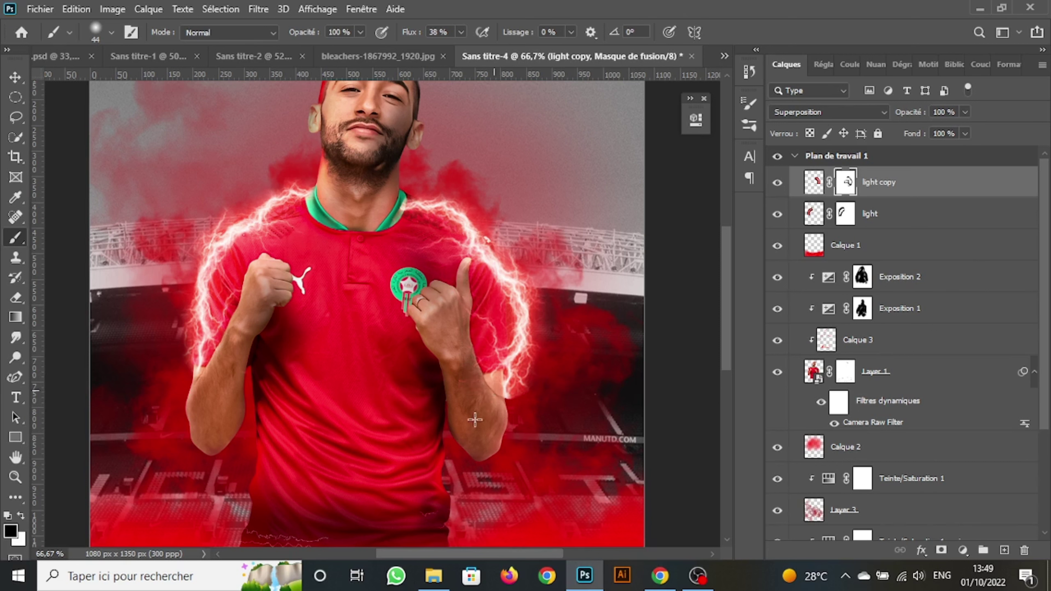
# Warp light copy so the arc bends toward the right shoulder, pulling the top-right corner outward.
pyautogui.press('v')
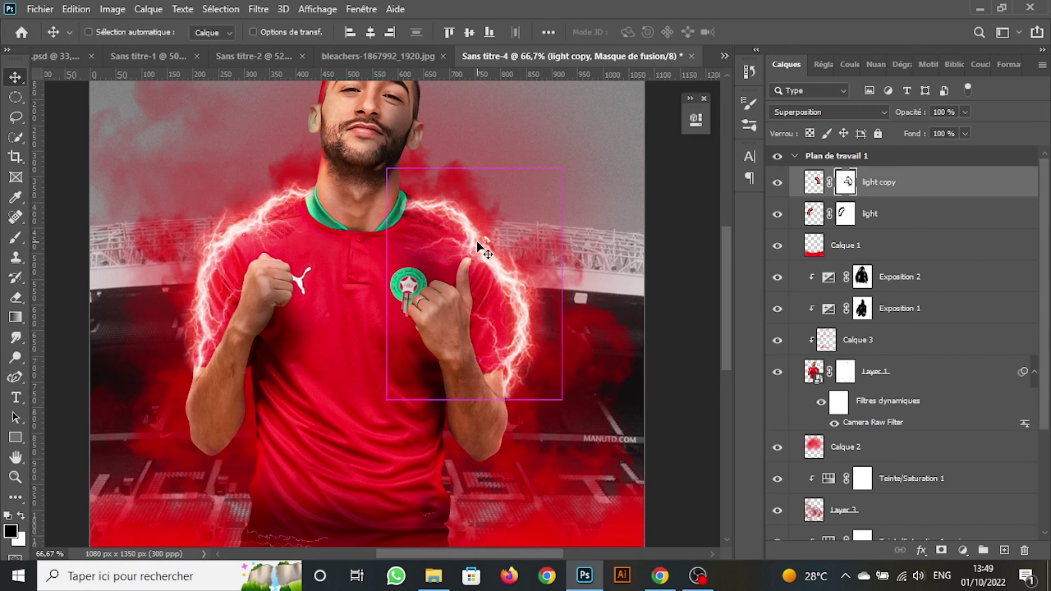
pyautogui.hotkey('ctrl', 't')
pyautogui.rightClick(478, 244)
pyautogui.click(554, 354)
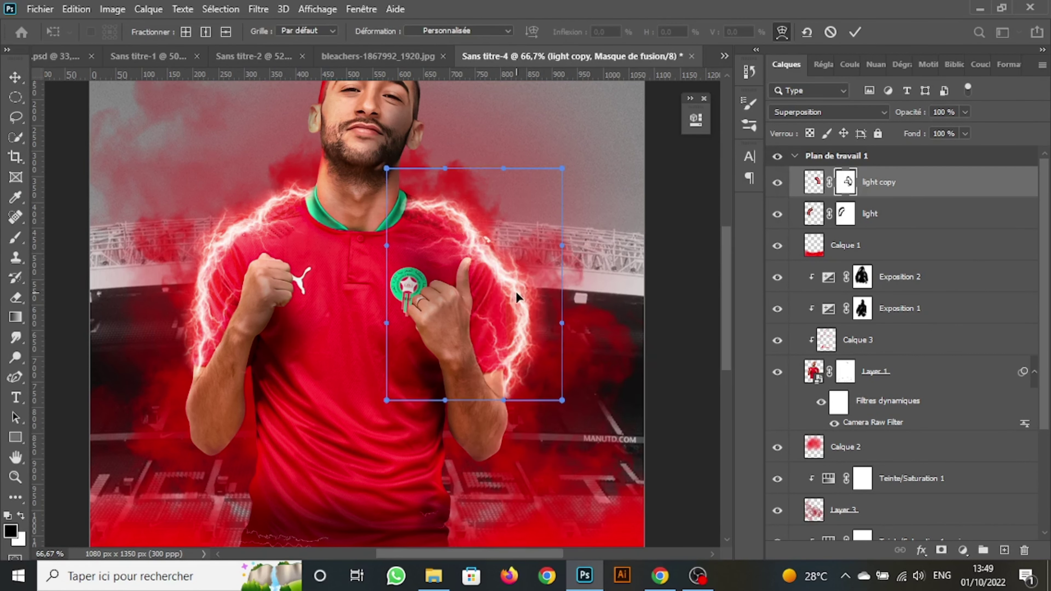
pyautogui.moveTo(515, 291); pyautogui.dragTo(481, 258)
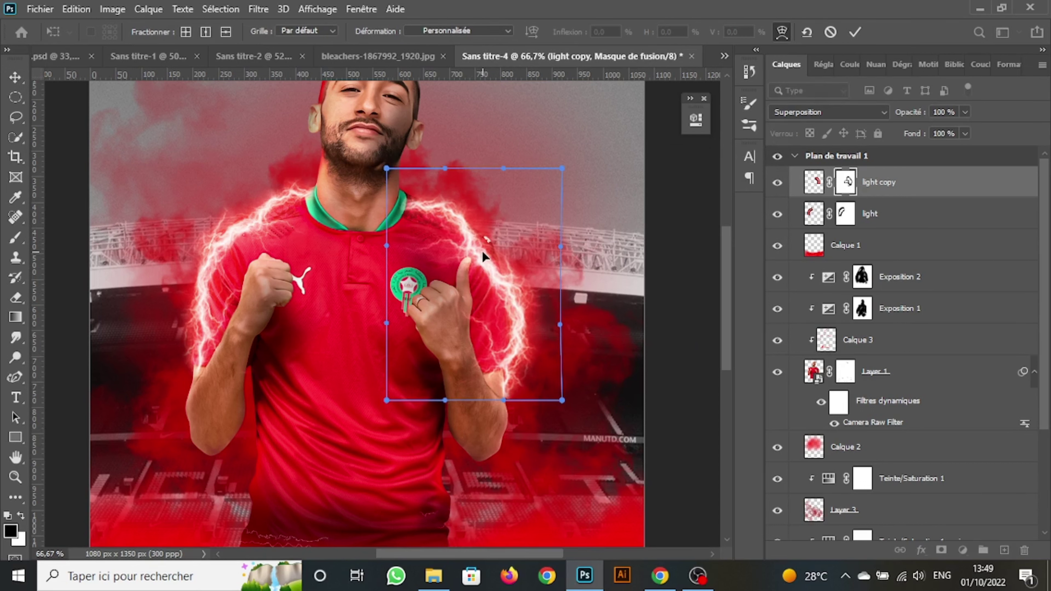
pyautogui.moveTo(569, 163); pyautogui.dragTo(593, 138)
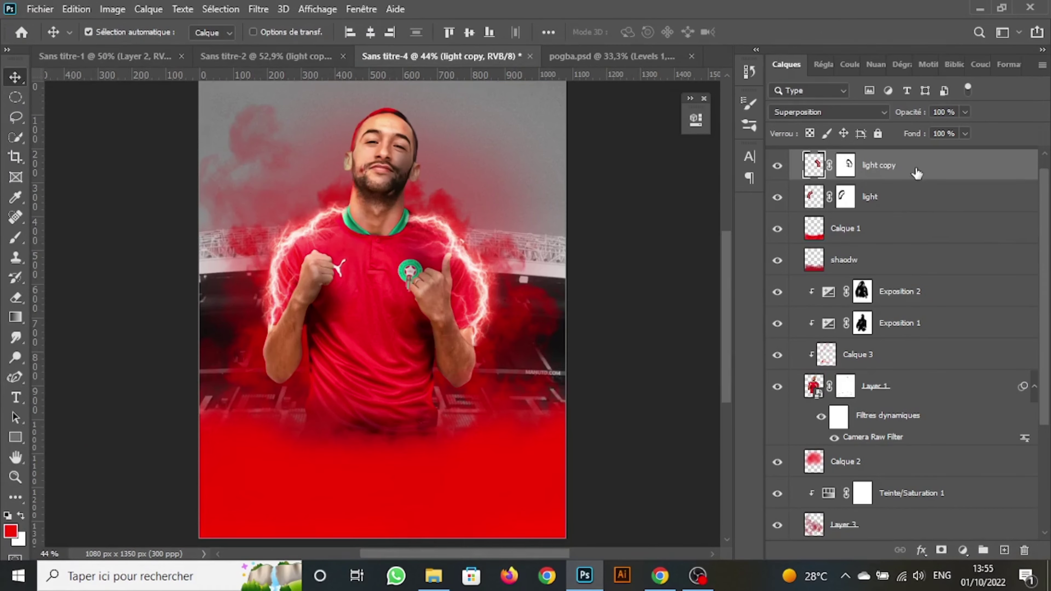
# Group the two lightning layers together.
pyautogui.keyDown('shift'); pyautogui.click(910, 197); pyautogui.keyUp('shift')
pyautogui.hotkey('ctrl', 'g')
pyautogui.scroll(-2, 733, 317)
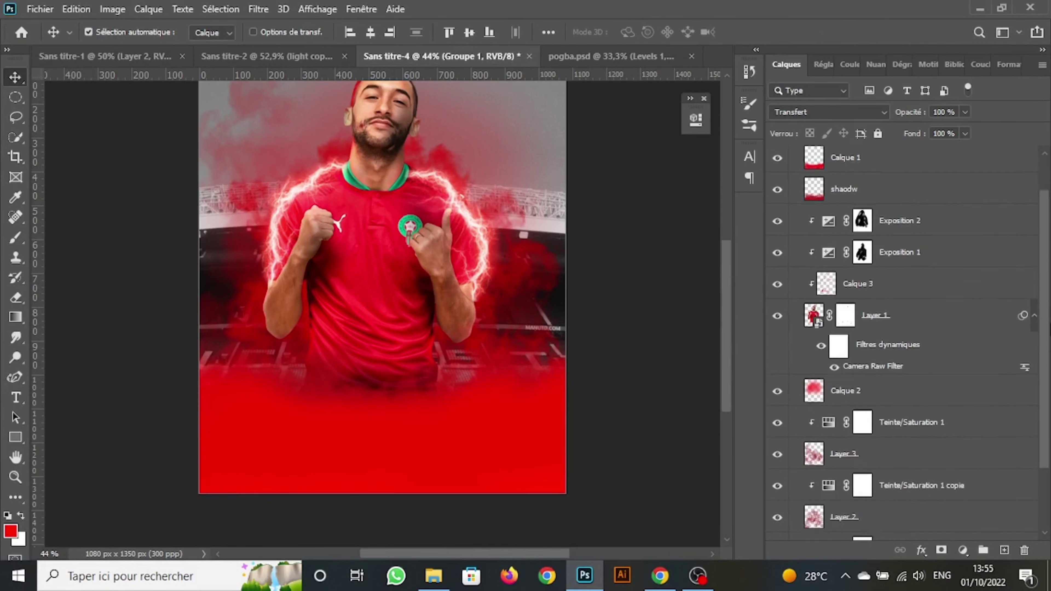
pyautogui.scroll(-3, 903, 332)
# Add a Levels adjustment that darkens the background by lowering the output whites.
pyautogui.moveTo(661, 320); pyautogui.dragTo(518, 320)
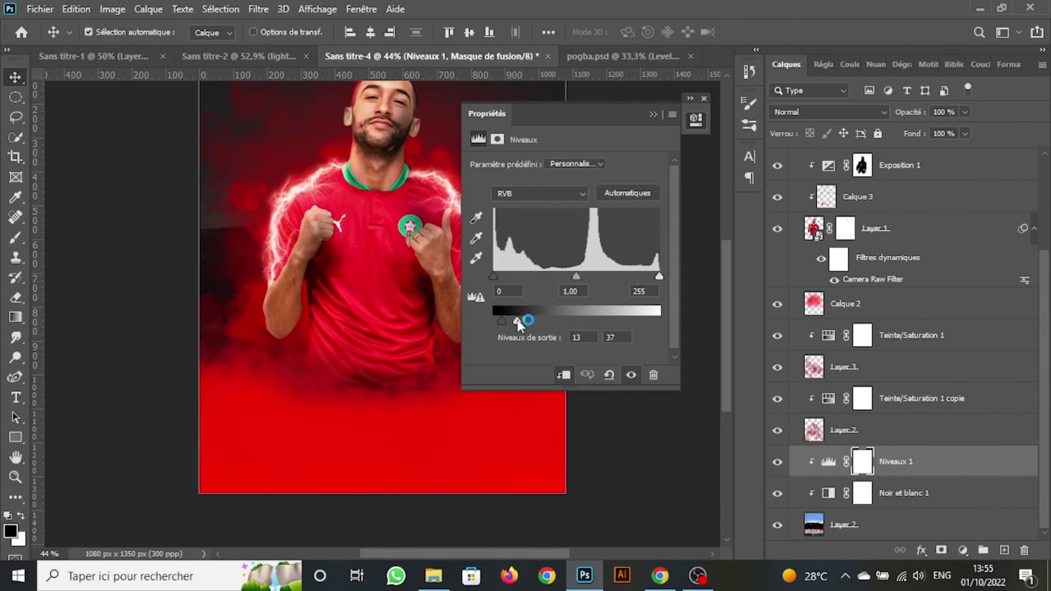
pyautogui.doubleClick(617, 338)
pyautogui.write('3')
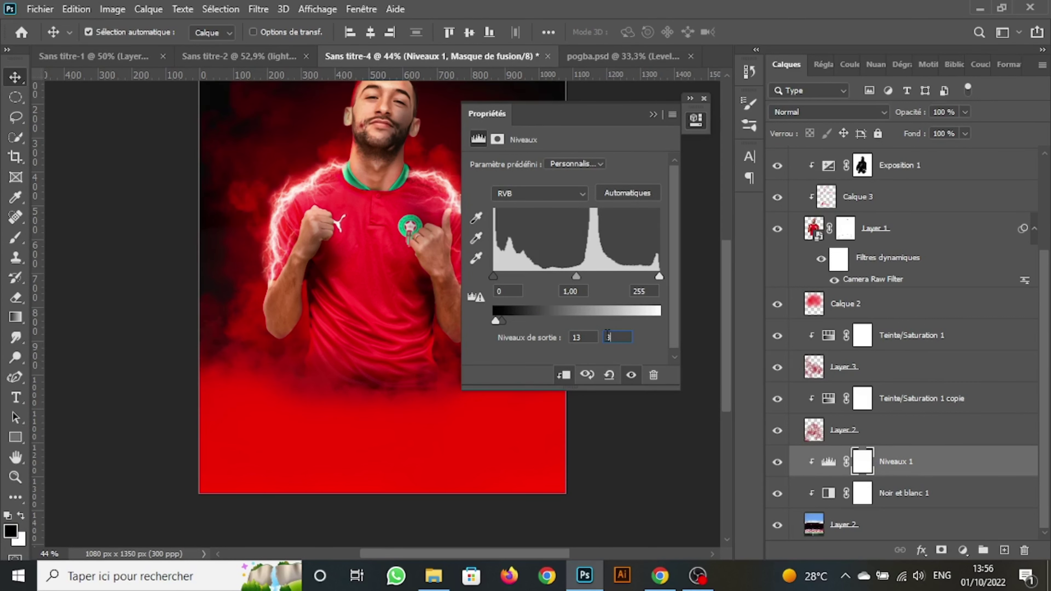
pyautogui.click(696, 120)
pyautogui.scroll(3, 722, 279)
pyautogui.scroll(-1, 722, 279)
# Enlarge the Layer 2 smoke to 102,55%.
pyautogui.click(513, 337)
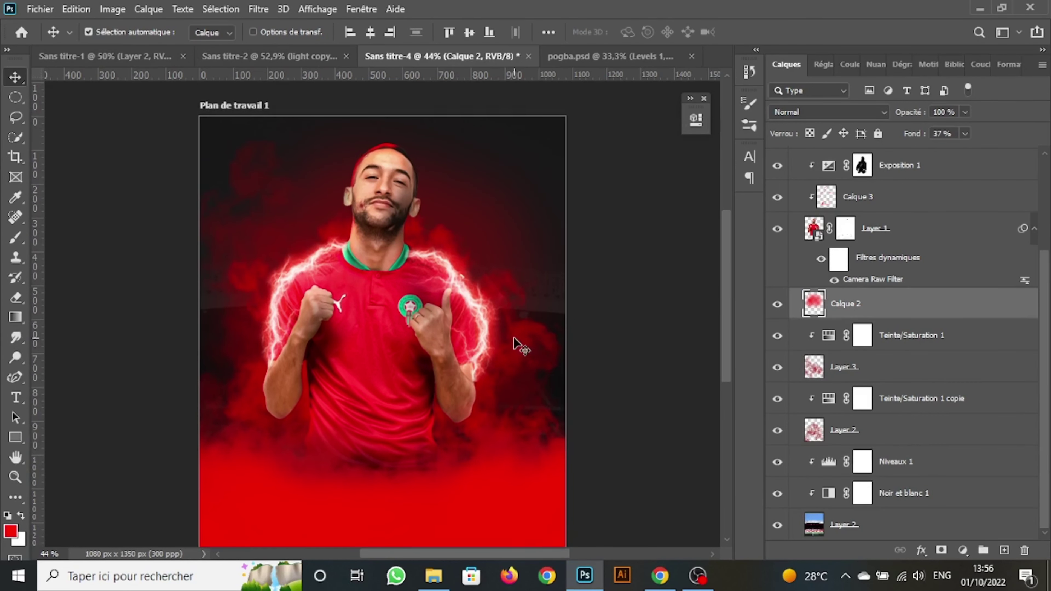
pyautogui.click(843, 430)
pyautogui.hotkey('ctrl', 't')
pyautogui.moveTo(381, 152); pyautogui.dragTo(375, 122)
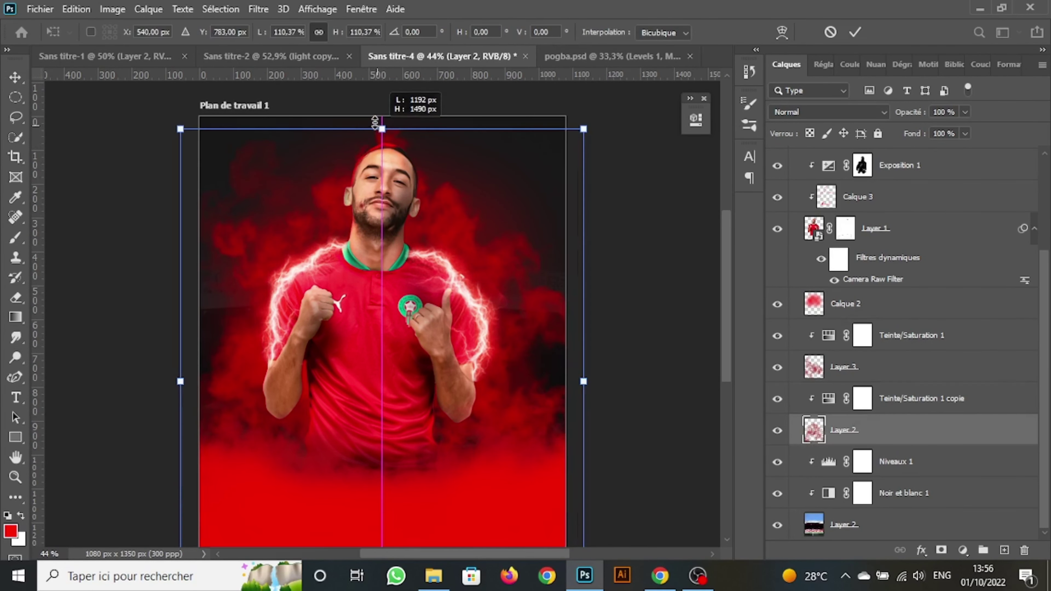
pyautogui.click(855, 31)
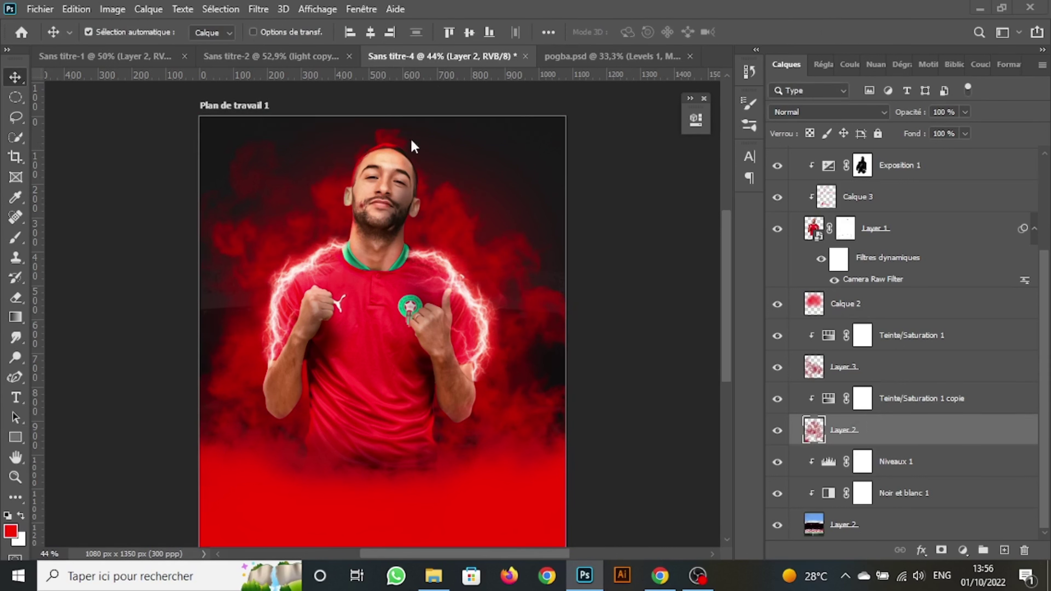
pyautogui.hotkey('ctrl', 't')
pyautogui.moveTo(382, 129); pyautogui.dragTo(382, 117)
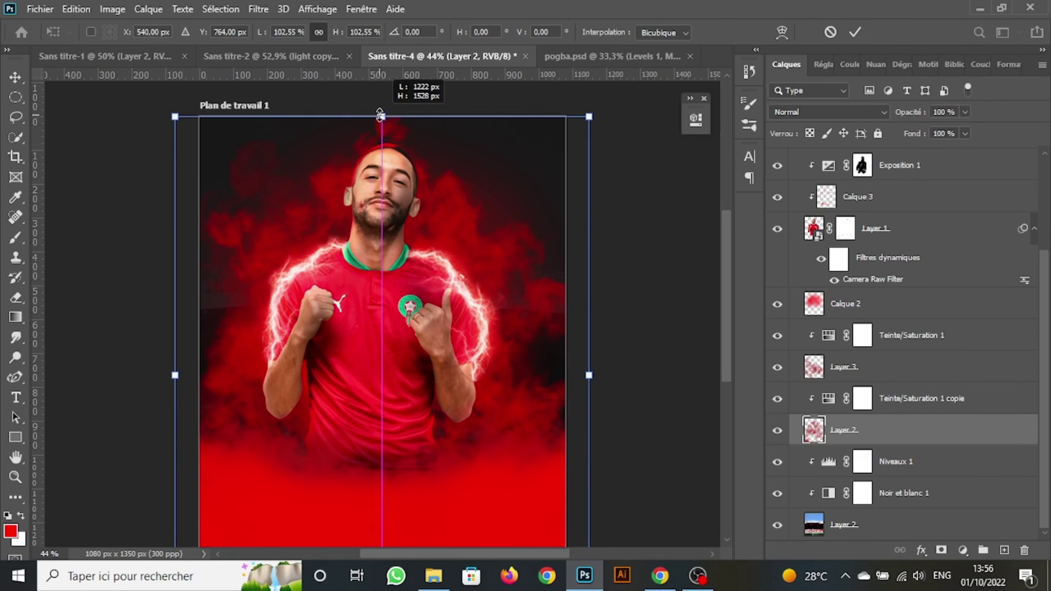
pyautogui.click(855, 33)
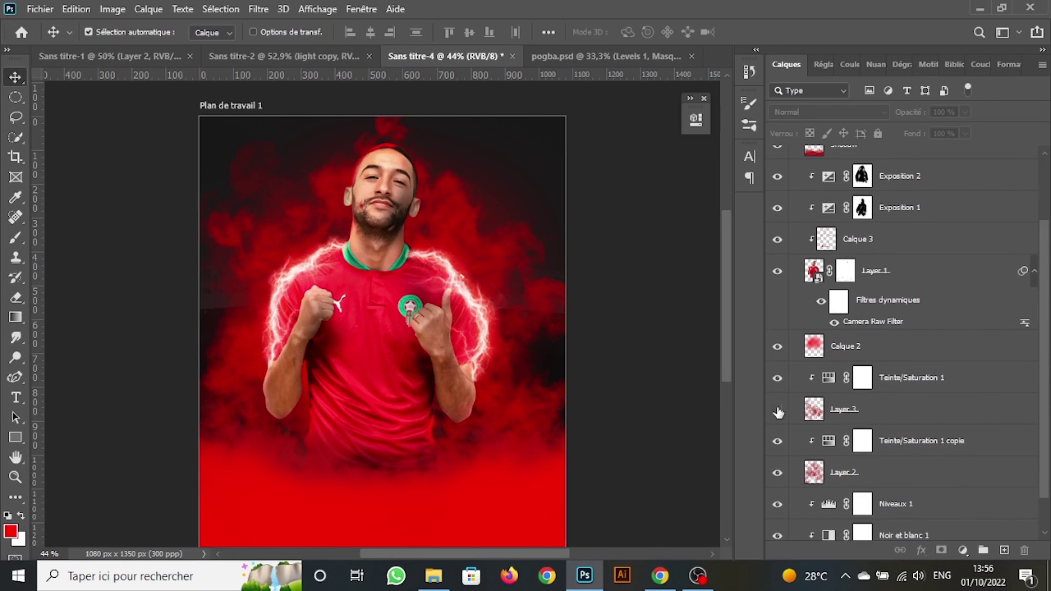
# Raise Layer 3's fill to 52% and Calque 3's fill to 79%.
pyautogui.click(869, 410)
pyautogui.scroll(2, 890, 331)
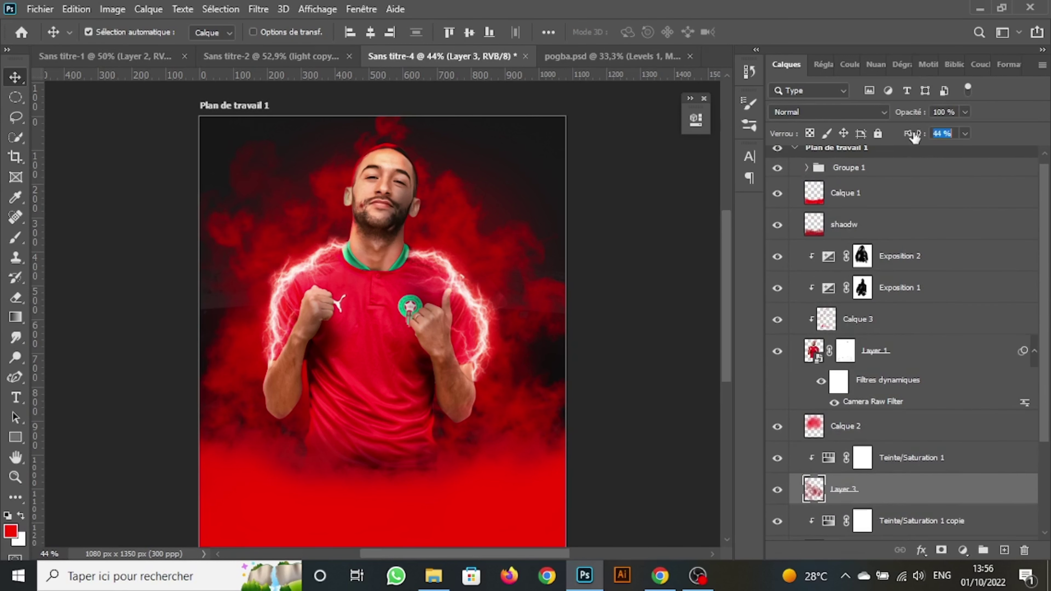
pyautogui.moveTo(914, 136); pyautogui.dragTo(917, 138)
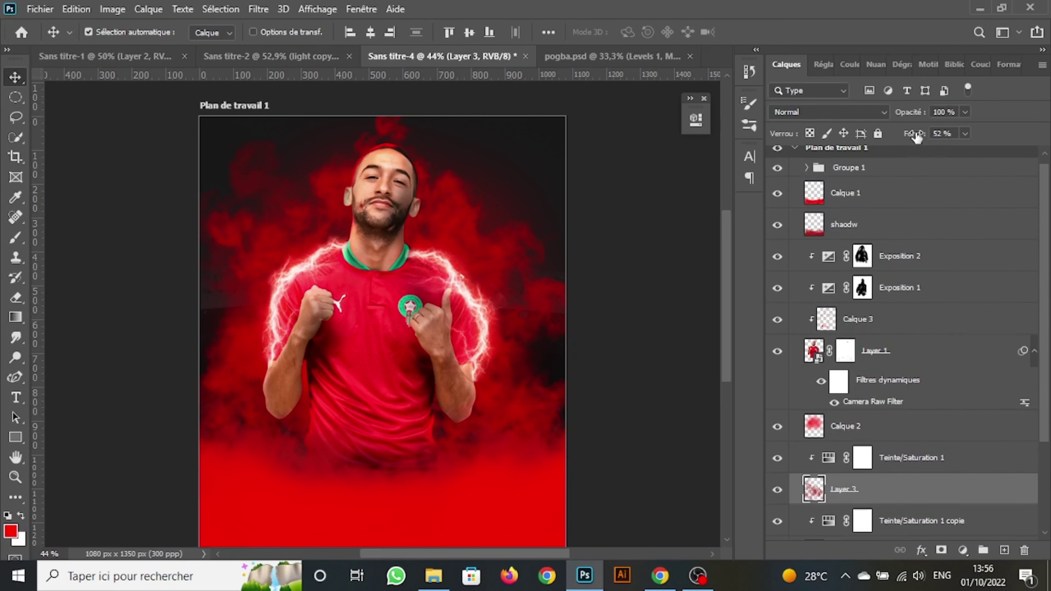
pyautogui.click(892, 325)
pyautogui.moveTo(912, 135); pyautogui.dragTo(901, 139)
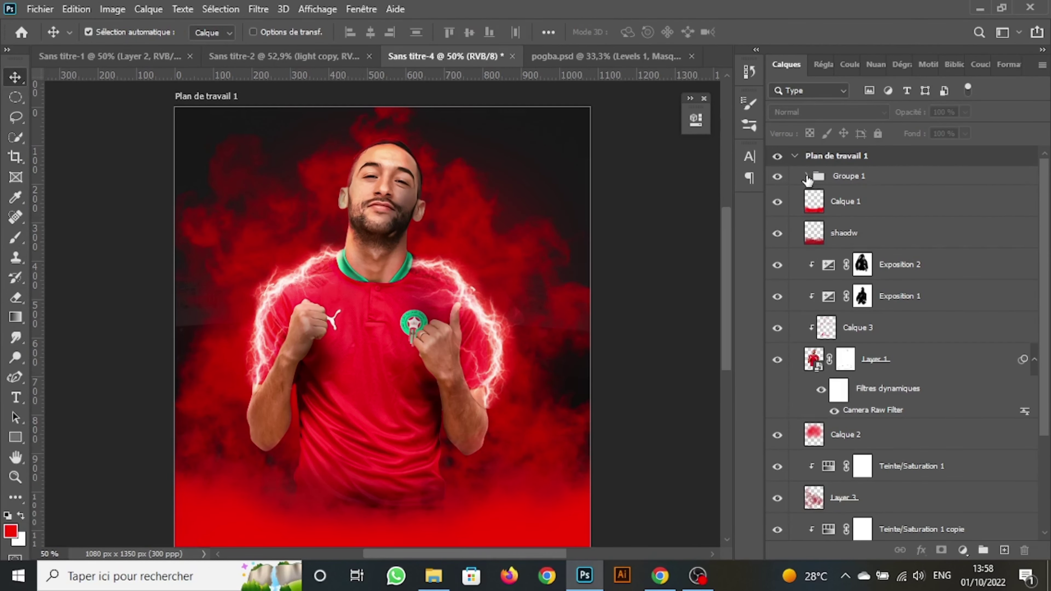
# Copy the lightning image Layer 4 from Sans titre-2 into the poster document.
pyautogui.click(807, 177)
pyautogui.click(269, 56)
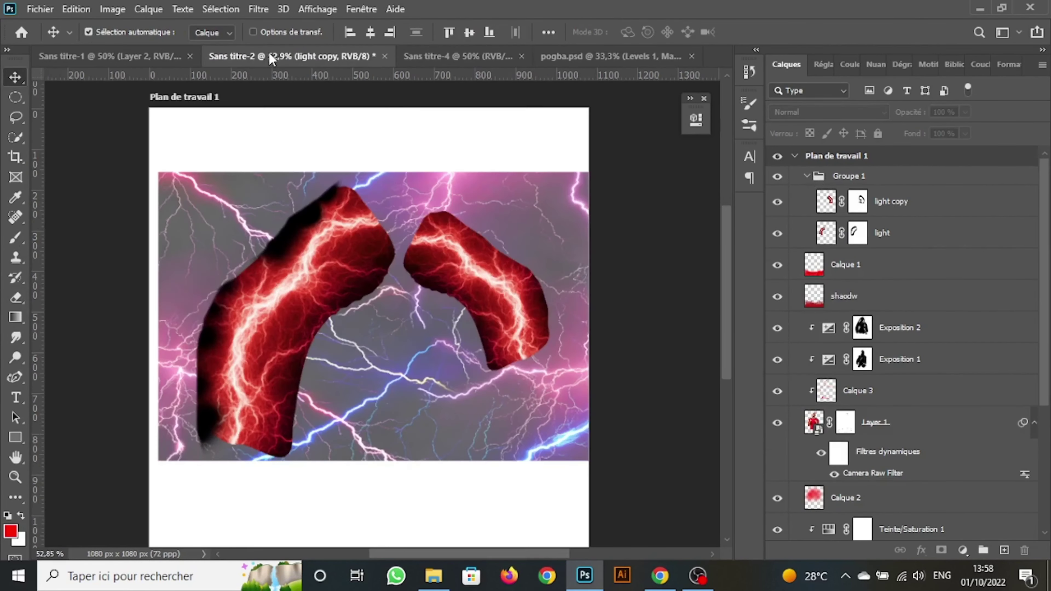
pyautogui.click(522, 234)
pyautogui.moveTo(522, 234); pyautogui.dragTo(486, 54)
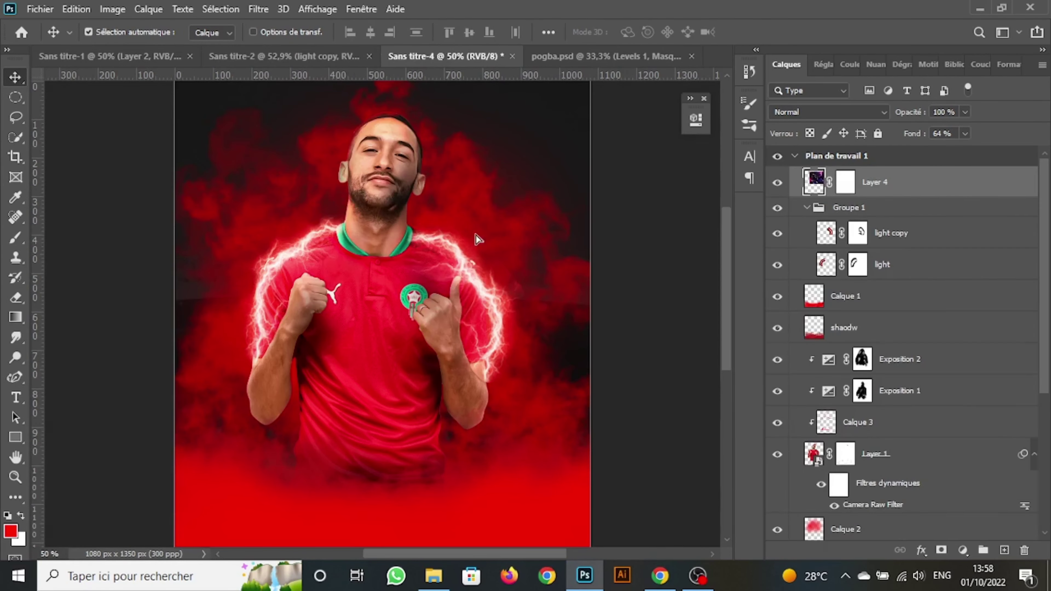
pyautogui.moveTo(486, 54)
pyautogui.mouseDown()
pyautogui.moveTo(461, 250)
pyautogui.moveTo(389, 323)
pyautogui.mouseUp()
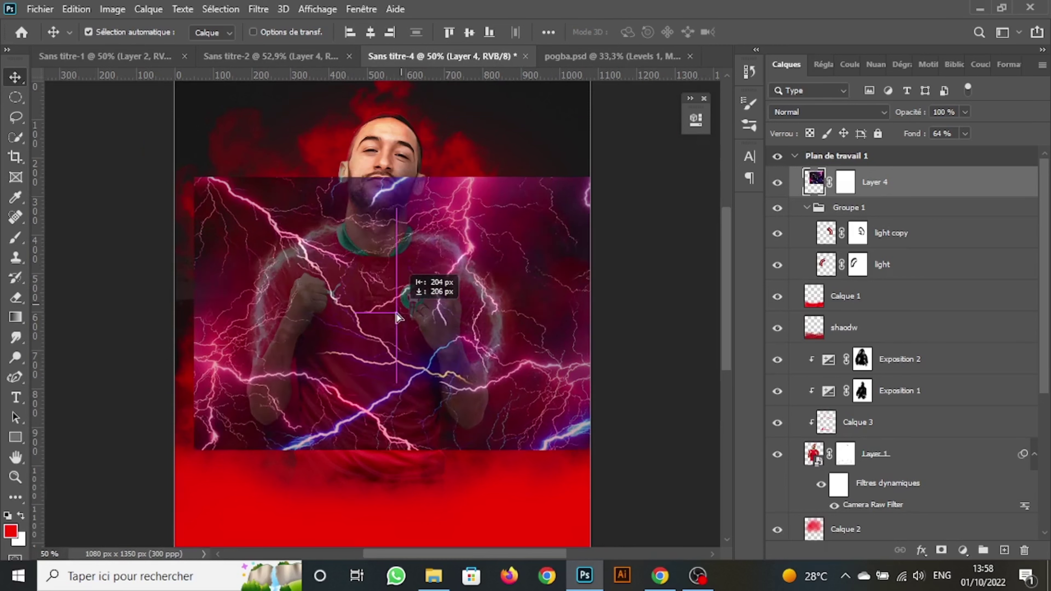
# Shrink Layer 4 to 62,25% and position it over the player's chest.
pyautogui.hotkey('ctrl', 't')
pyautogui.hotkey('ctrl', 't')
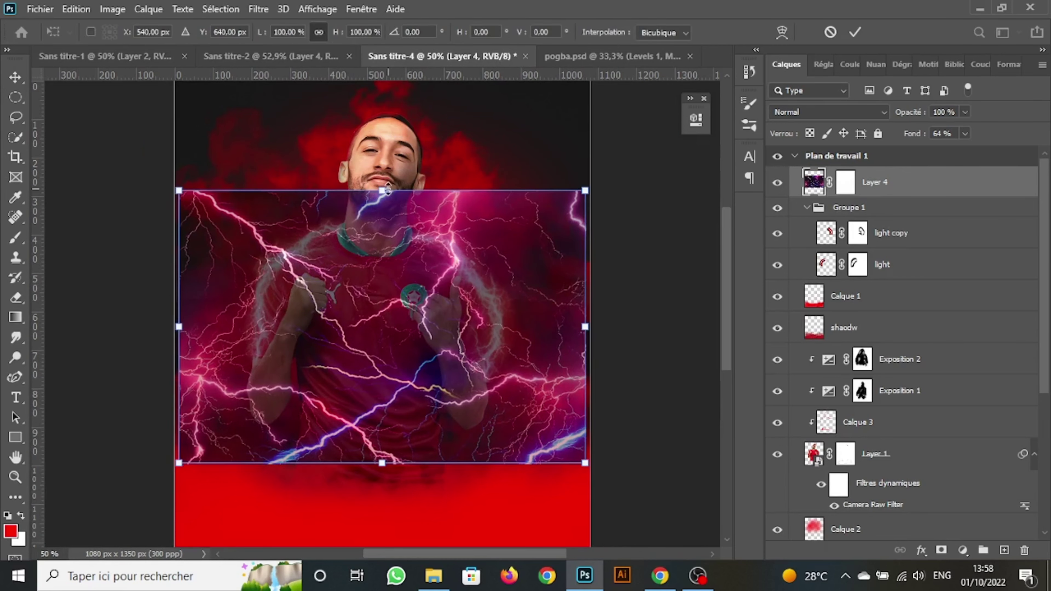
pyautogui.moveTo(381, 203); pyautogui.dragTo(375, 278)
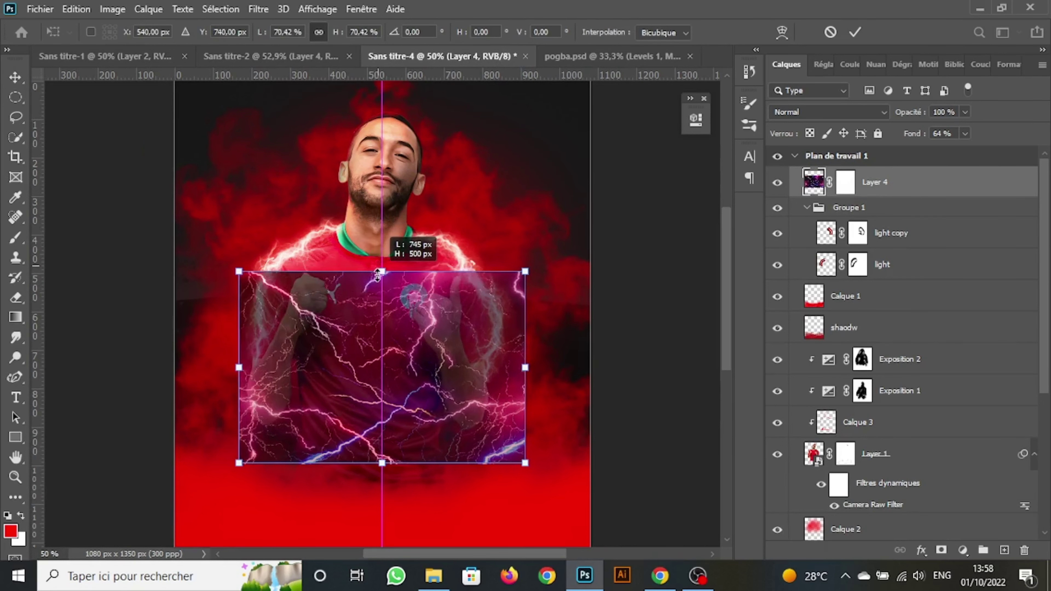
pyautogui.moveTo(375, 347); pyautogui.dragTo(380, 327)
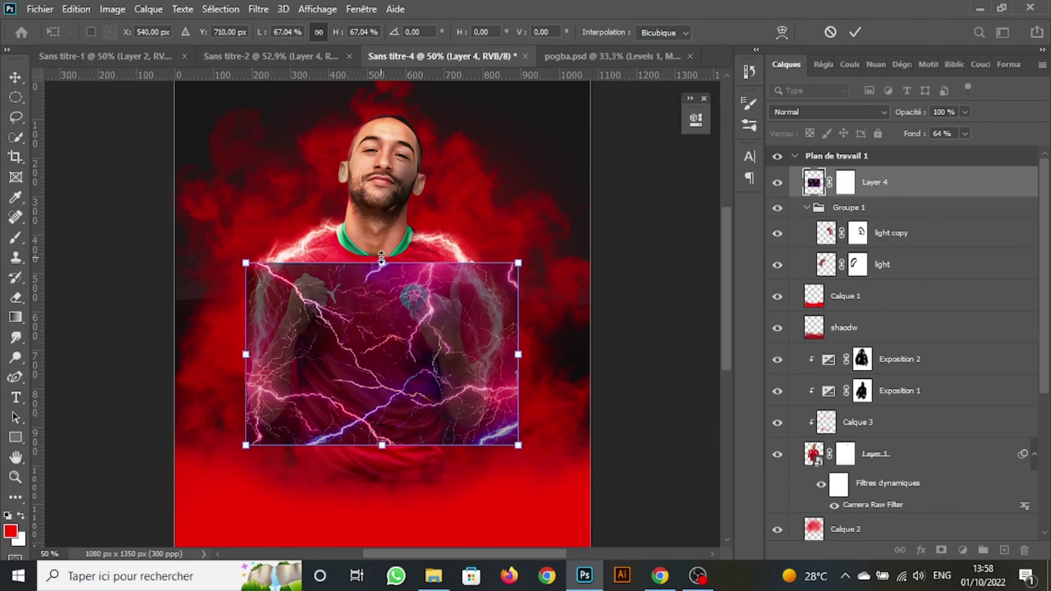
pyautogui.moveTo(382, 268); pyautogui.dragTo(382, 276)
pyautogui.moveTo(406, 352); pyautogui.dragTo(391, 331)
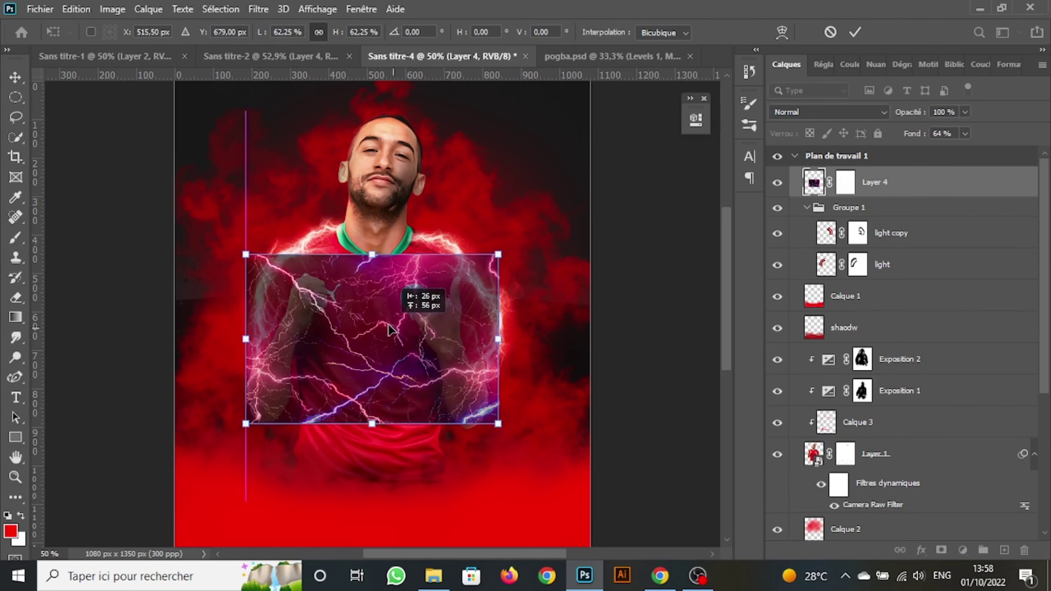
pyautogui.click(855, 32)
pyautogui.click(845, 186)
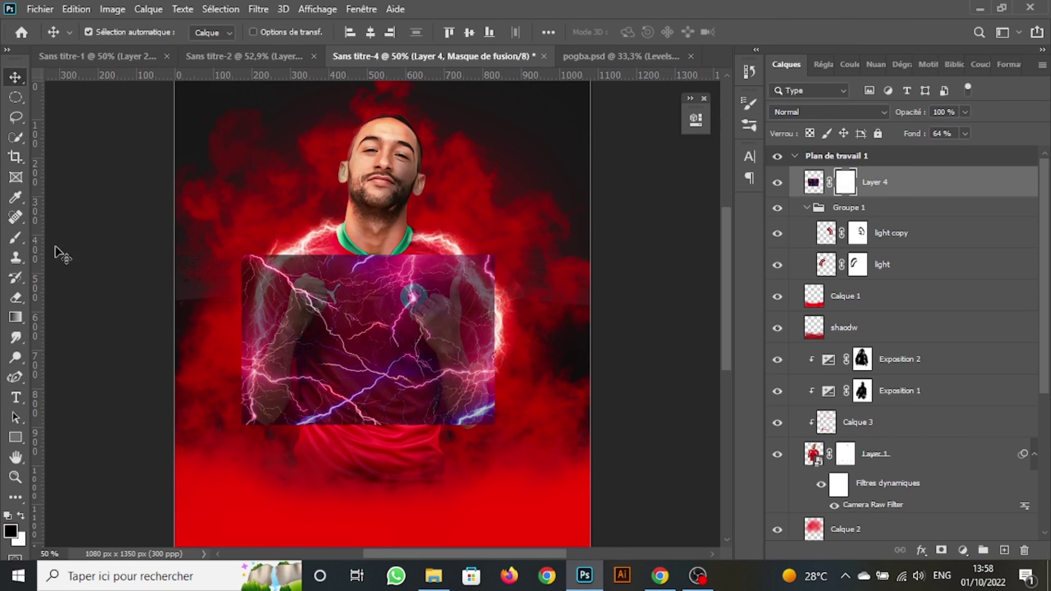
# Set Layer 4's blend mode to Superposition.
pyautogui.click(812, 182)
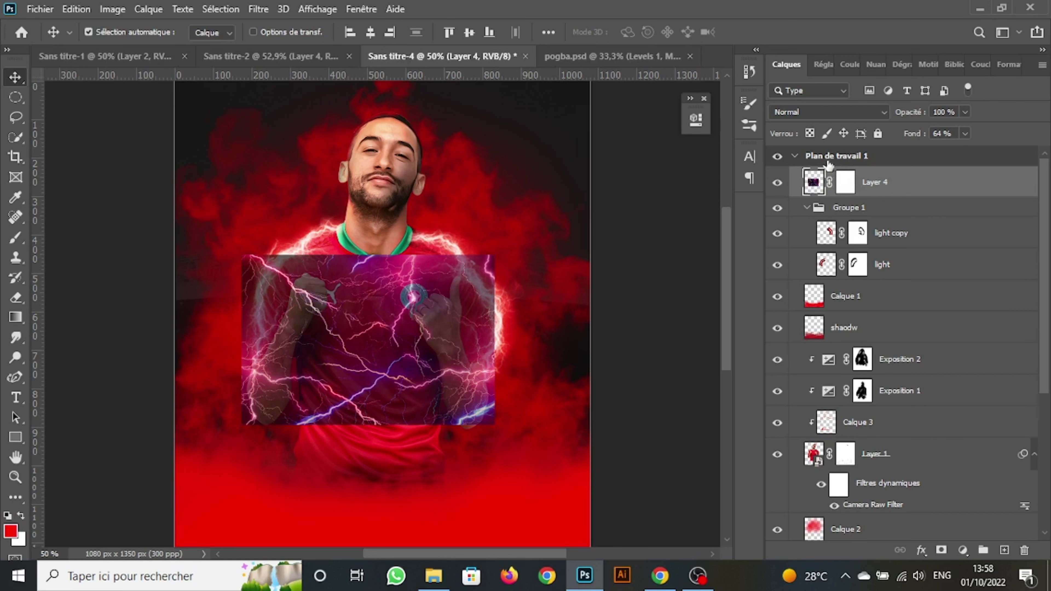
pyautogui.click(806, 112)
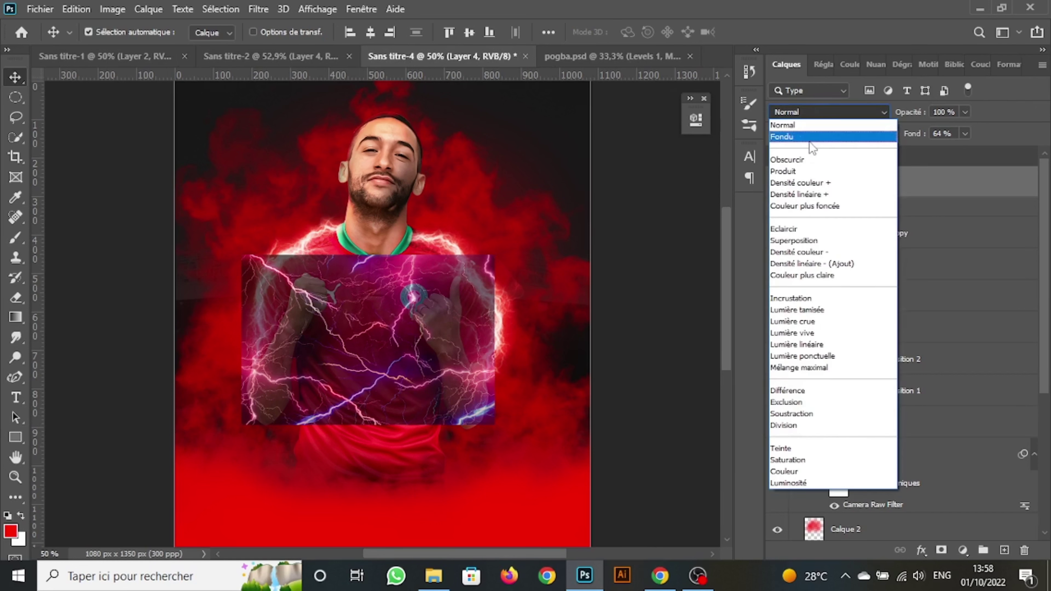
pyautogui.click(794, 240)
# With a 63 px brush on Layer 4's mask, hide the forearm glow, chest edge and left tip.
pyautogui.click(845, 186)
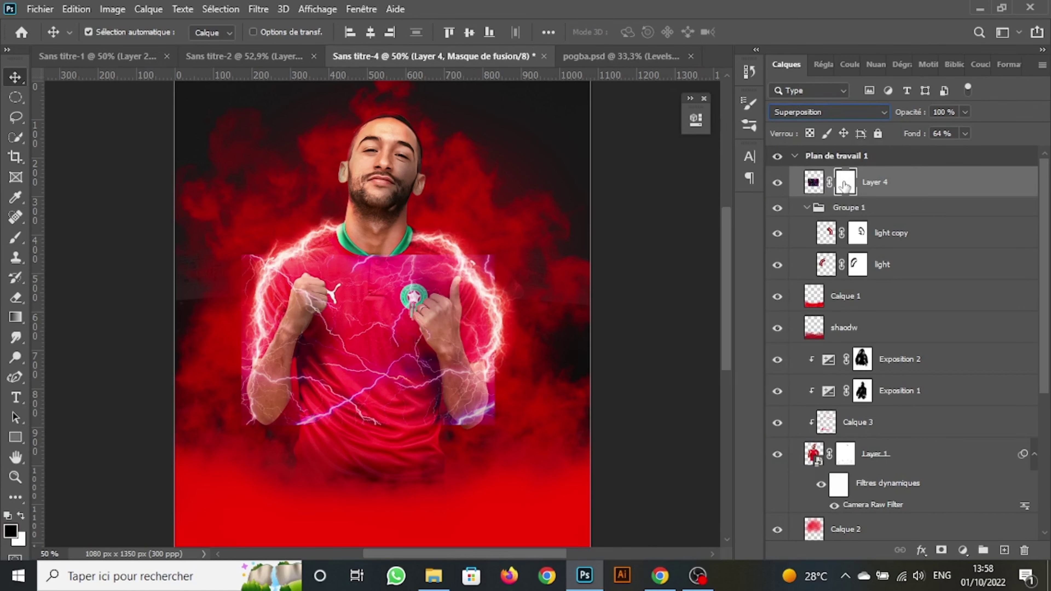
pyautogui.click(20, 239)
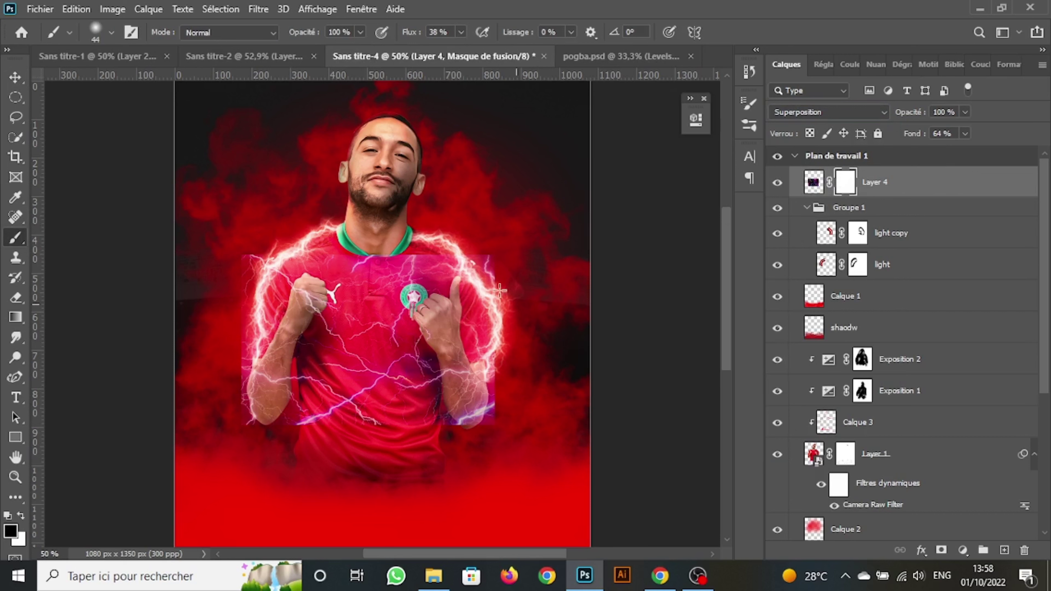
pyautogui.rightClick(495, 225)
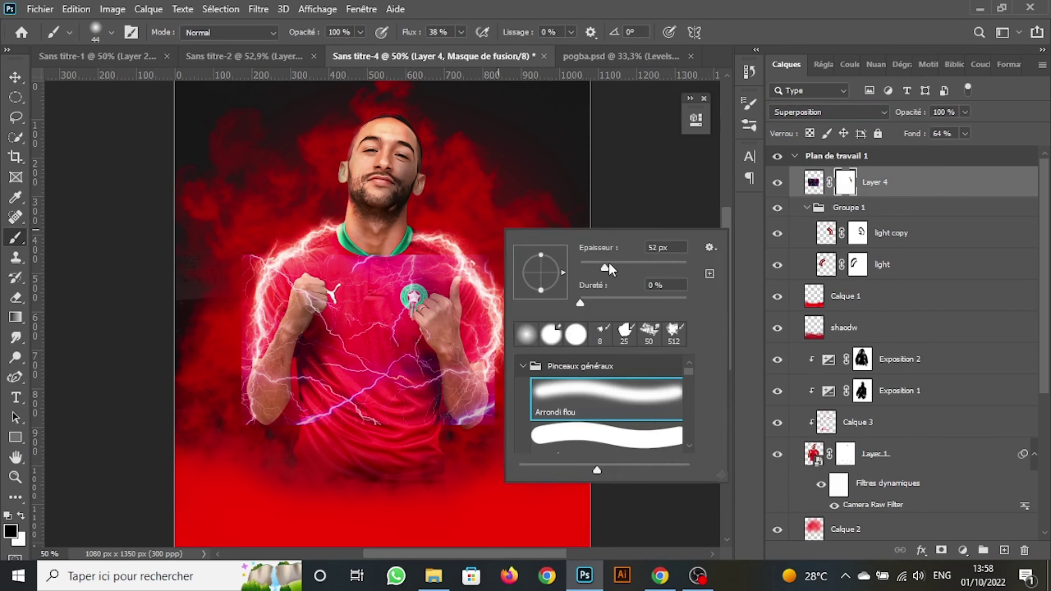
pyautogui.moveTo(612, 270); pyautogui.dragTo(618, 270)
pyautogui.click(498, 280)
pyautogui.moveTo(492, 396)
pyautogui.mouseDown()
pyautogui.moveTo(469, 442)
pyautogui.moveTo(462, 335)
pyautogui.mouseUp()
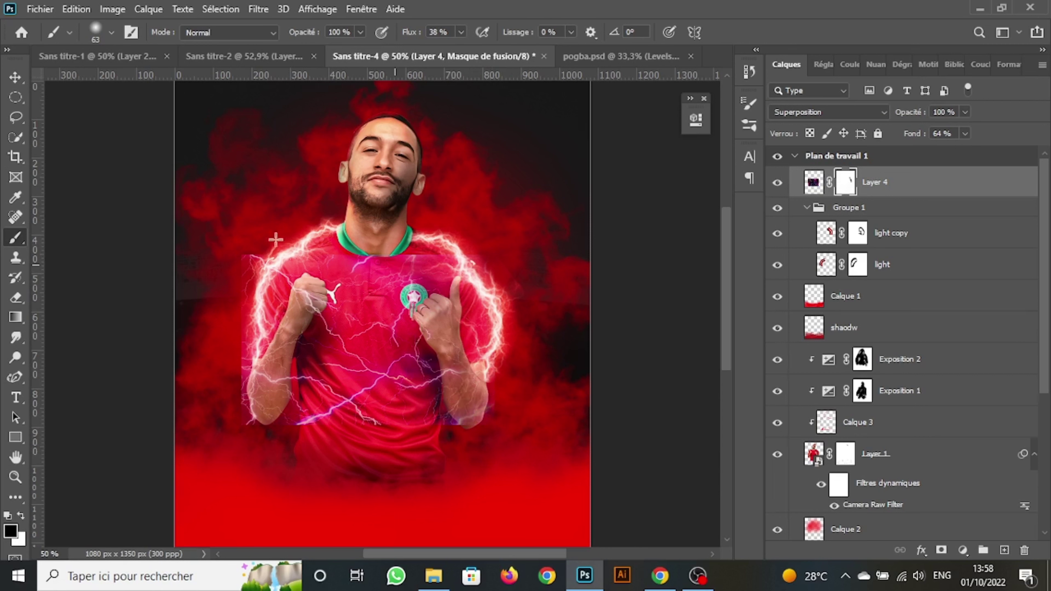
pyautogui.moveTo(249, 256); pyautogui.dragTo(488, 257)
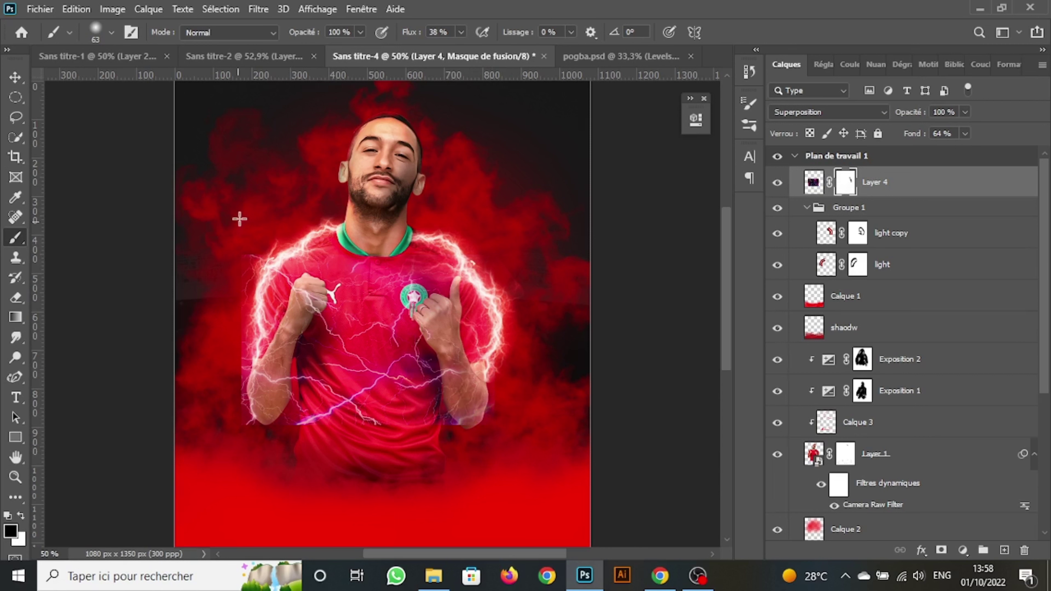
pyautogui.moveTo(240, 376); pyautogui.dragTo(230, 486)
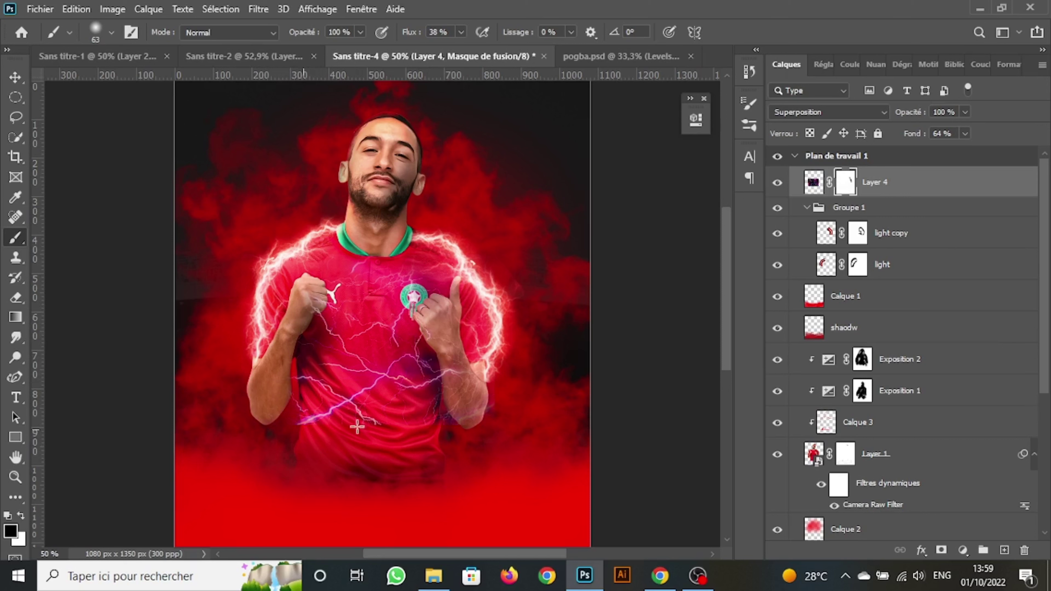
pyautogui.moveTo(260, 422); pyautogui.dragTo(342, 430)
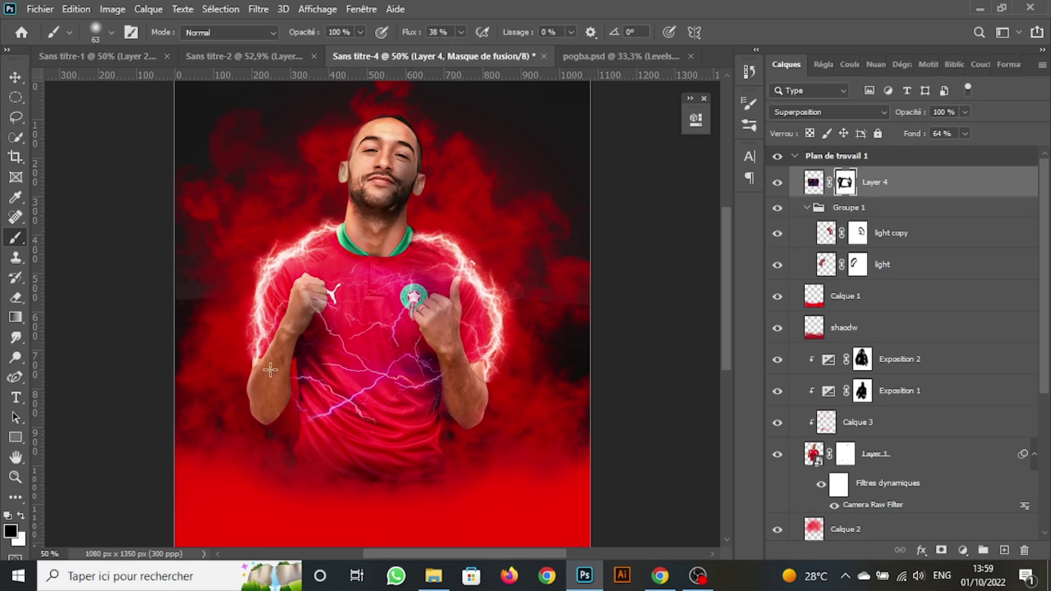
# Add a Hue/Saturation adjustment with Saturation +12 and Hue +30.
pyautogui.click(16, 77)
pyautogui.click(817, 64)
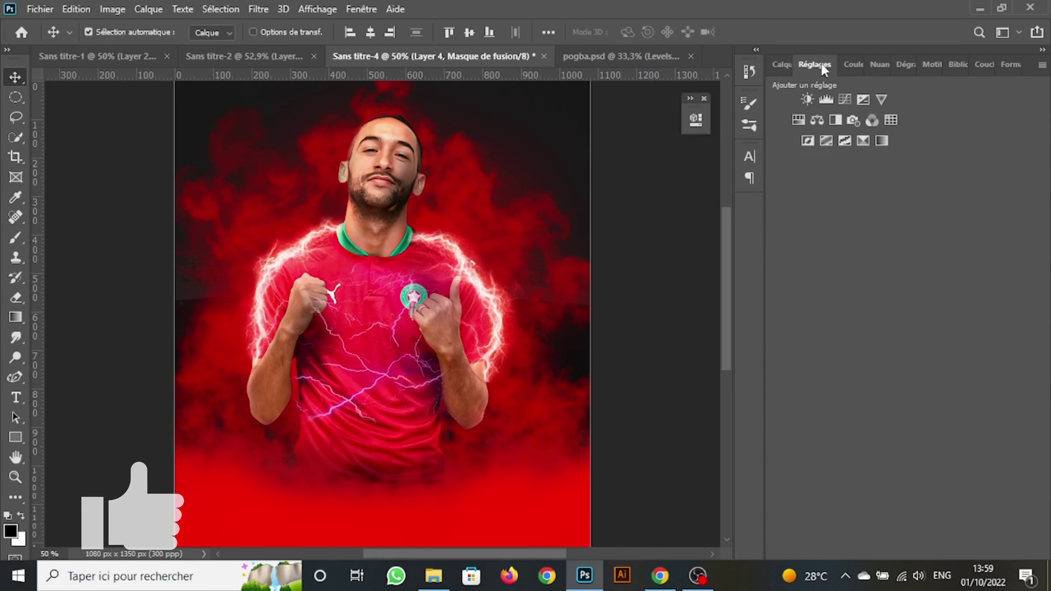
pyautogui.click(798, 120)
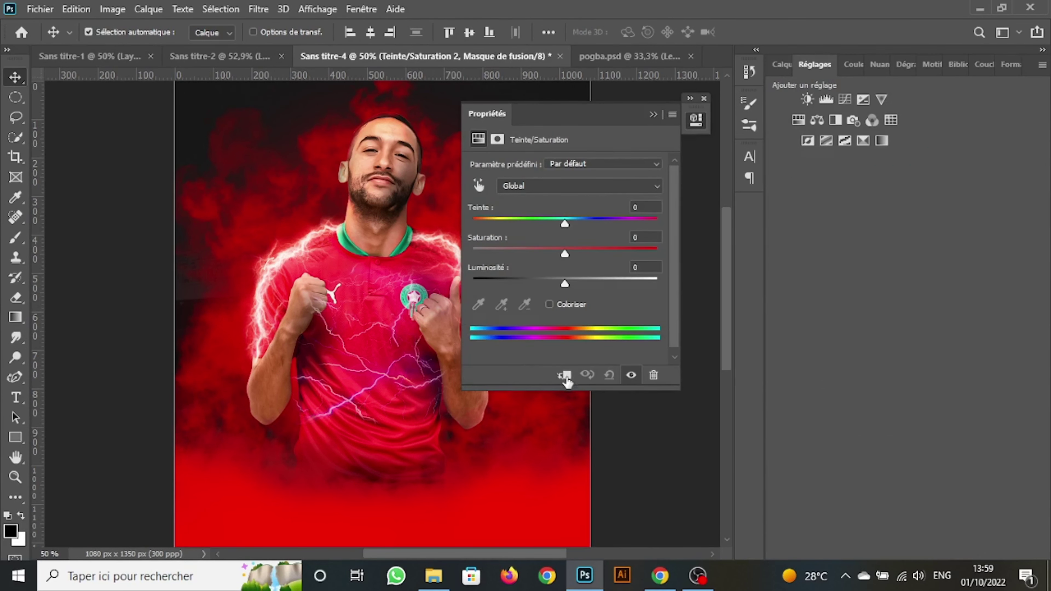
pyautogui.moveTo(565, 256)
pyautogui.mouseDown()
pyautogui.moveTo(585, 258)
pyautogui.moveTo(493, 224)
pyautogui.mouseUp()
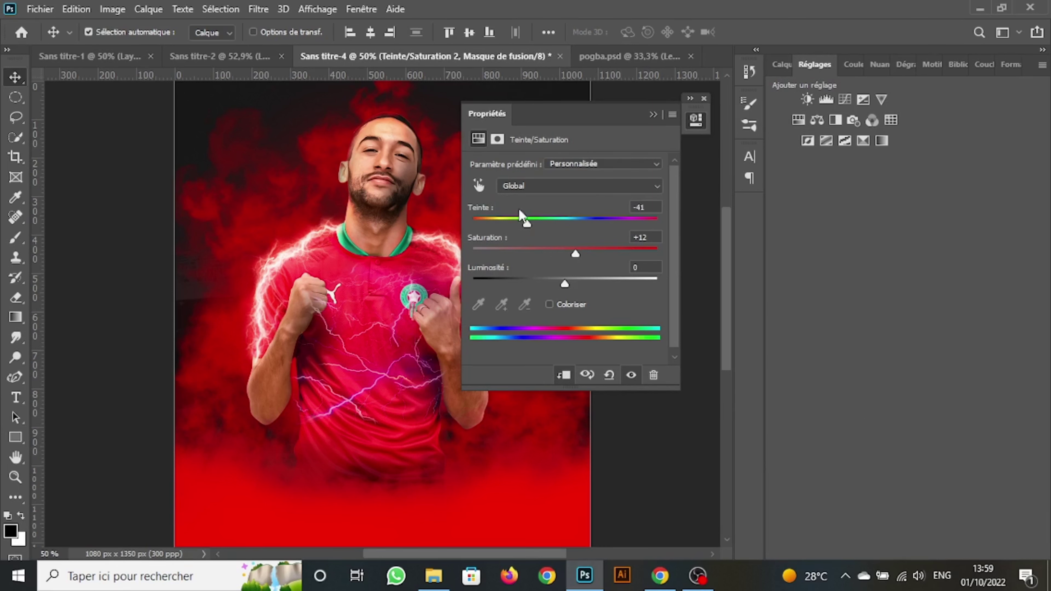
pyautogui.moveTo(576, 224)
pyautogui.mouseDown()
pyautogui.moveTo(607, 223)
pyautogui.moveTo(594, 222)
pyautogui.mouseUp()
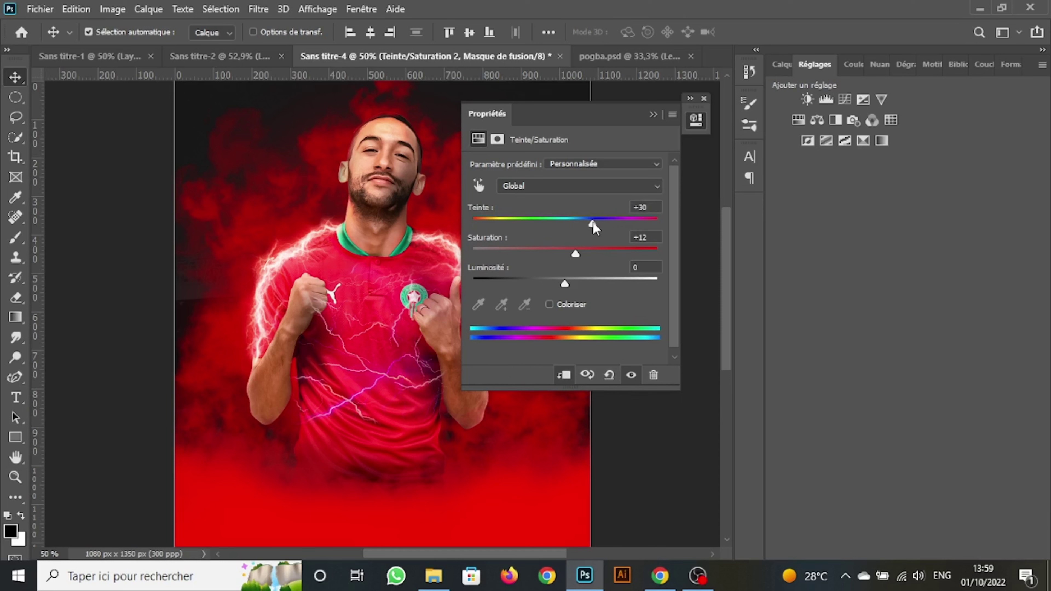
pyautogui.click(654, 116)
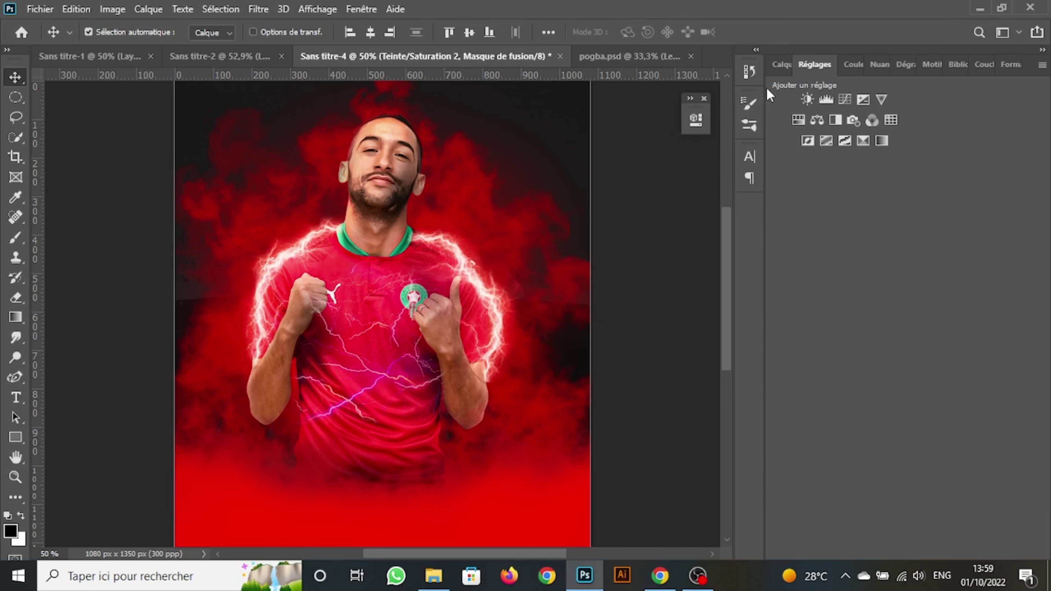
pyautogui.click(780, 67)
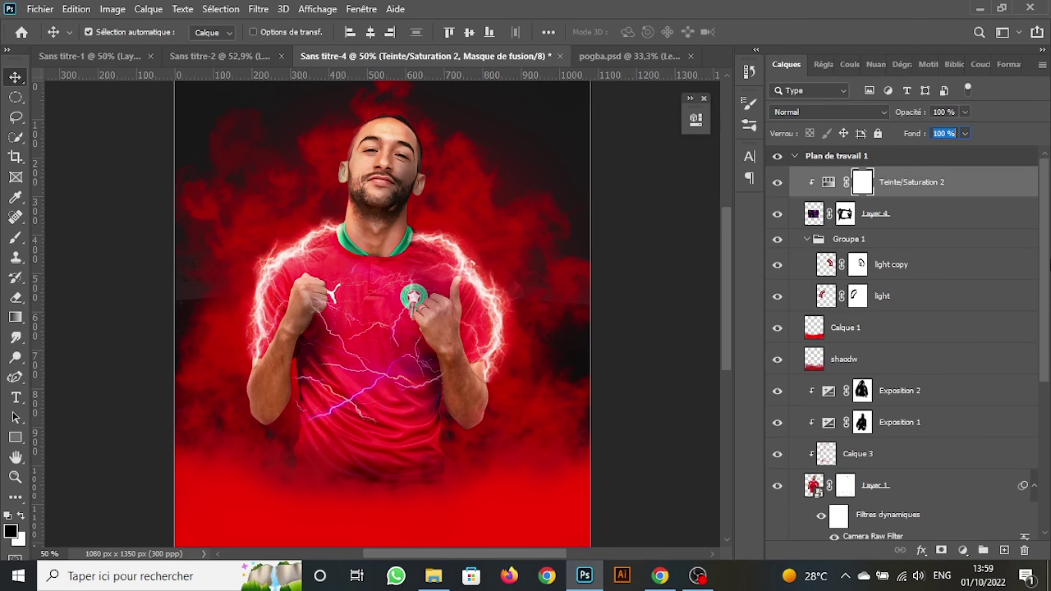
# Toggle the Hue/Saturation adjustment to compare, then deselect the layer.
pyautogui.click(779, 186)
pyautogui.scroll(-1, 1047, 240)
pyautogui.scroll(1, 1047, 228)
pyautogui.scroll(-1, 1035, 259)
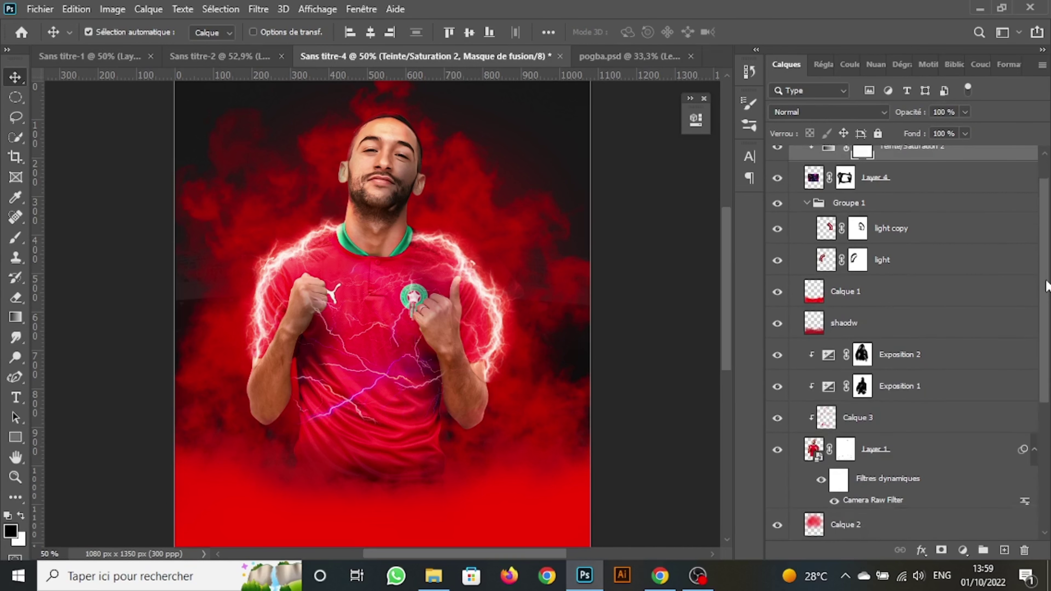
pyautogui.scroll(-1, 1035, 259)
pyautogui.scroll(-2, 725, 269)
pyautogui.scroll(-1, 725, 290)
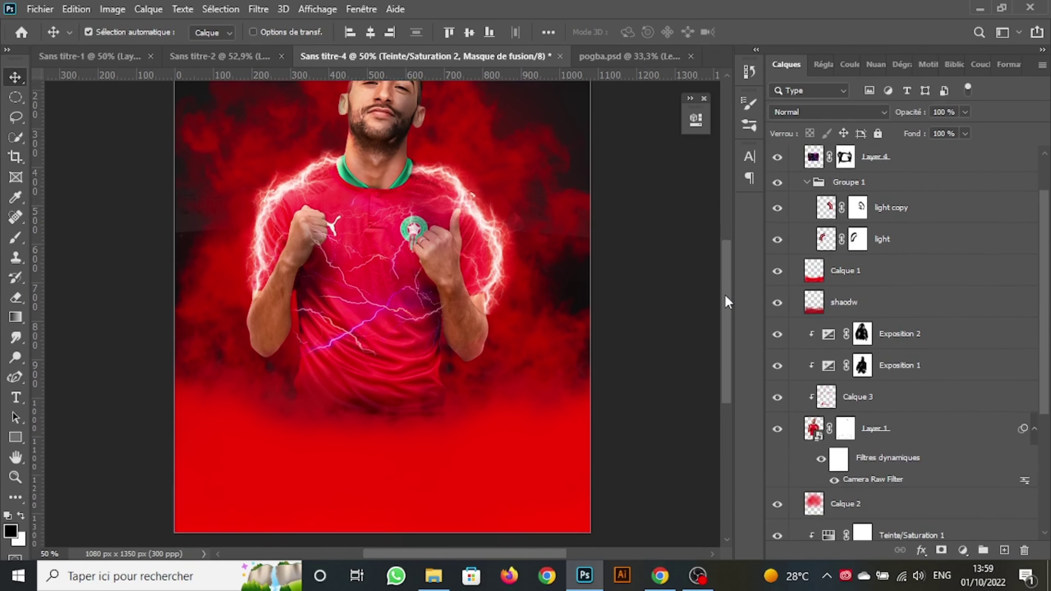
pyautogui.scroll(2, 725, 295)
pyautogui.click(154, 347)
# Add an empty layer Calque 4 and move the Hue/Saturation adjustment into Groupe 1.
pyautogui.click(1005, 550)
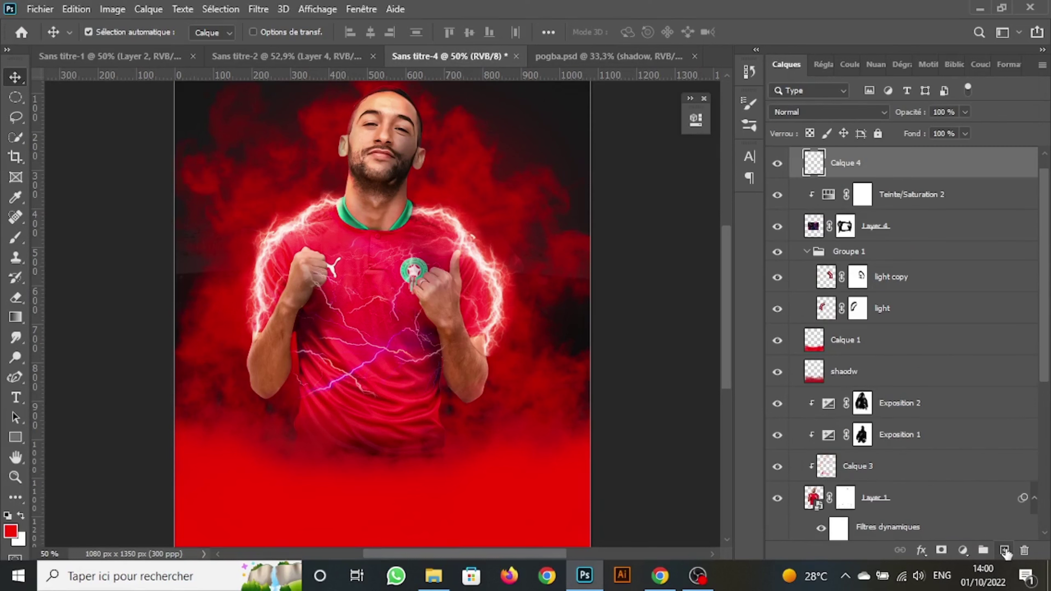
pyautogui.moveTo(906, 197); pyautogui.dragTo(903, 232)
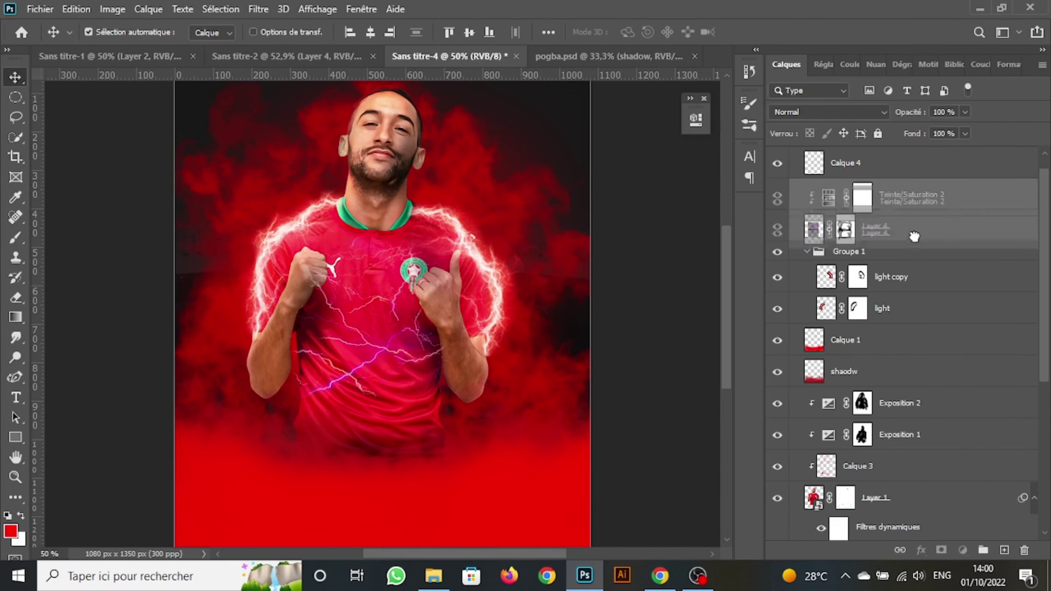
pyautogui.click(807, 188)
pyautogui.click(856, 173)
# Set up a black-to-transparent gradient in the Gradient tool.
pyautogui.click(16, 318)
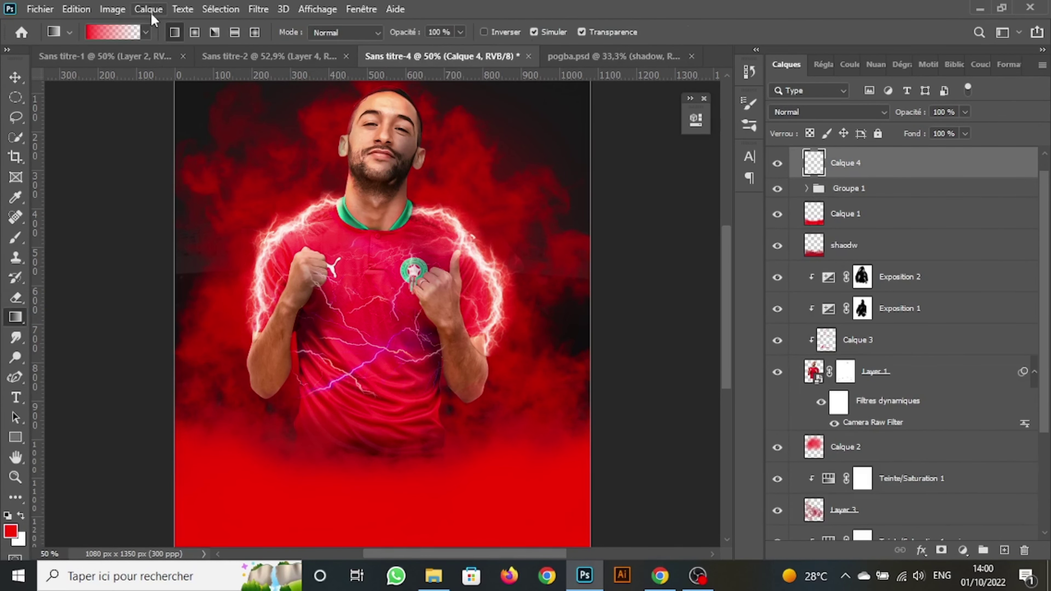
pyautogui.click(124, 33)
pyautogui.click(358, 89)
pyautogui.doubleClick(345, 323)
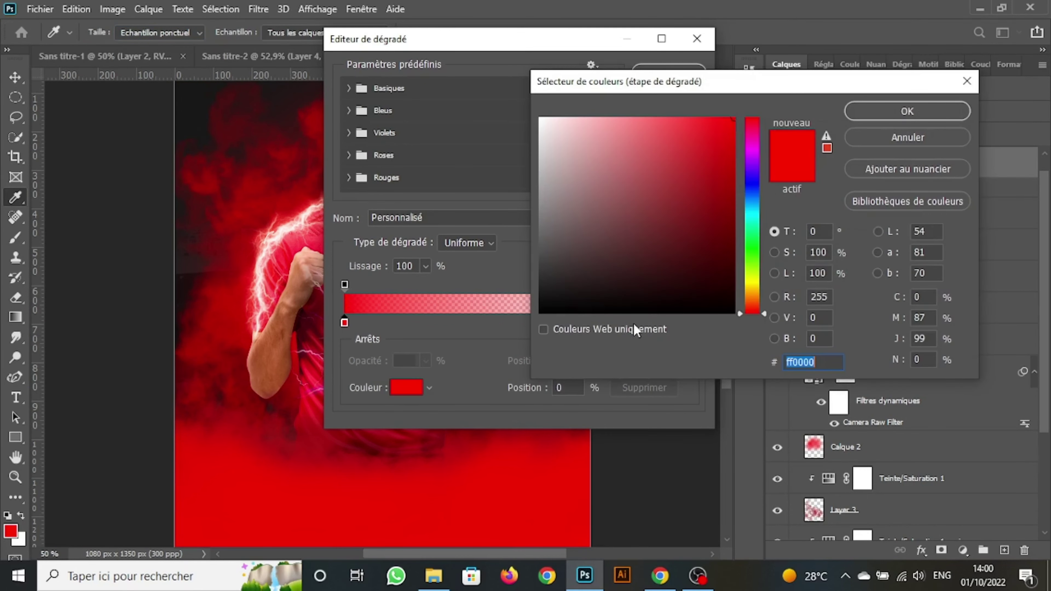
pyautogui.click(547, 309)
pyautogui.click(941, 109)
pyautogui.click(667, 73)
# Darken the poster's upper-right corner, upper-left corner and top centre with gradients.
pyautogui.scroll(5, 722, 224)
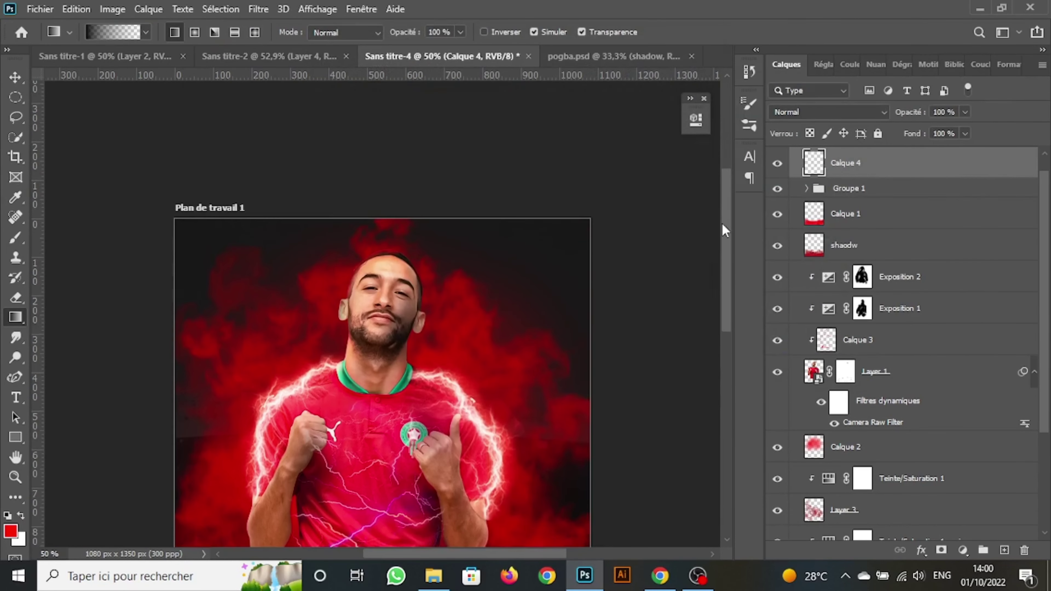
pyautogui.moveTo(586, 152); pyautogui.dragTo(473, 336)
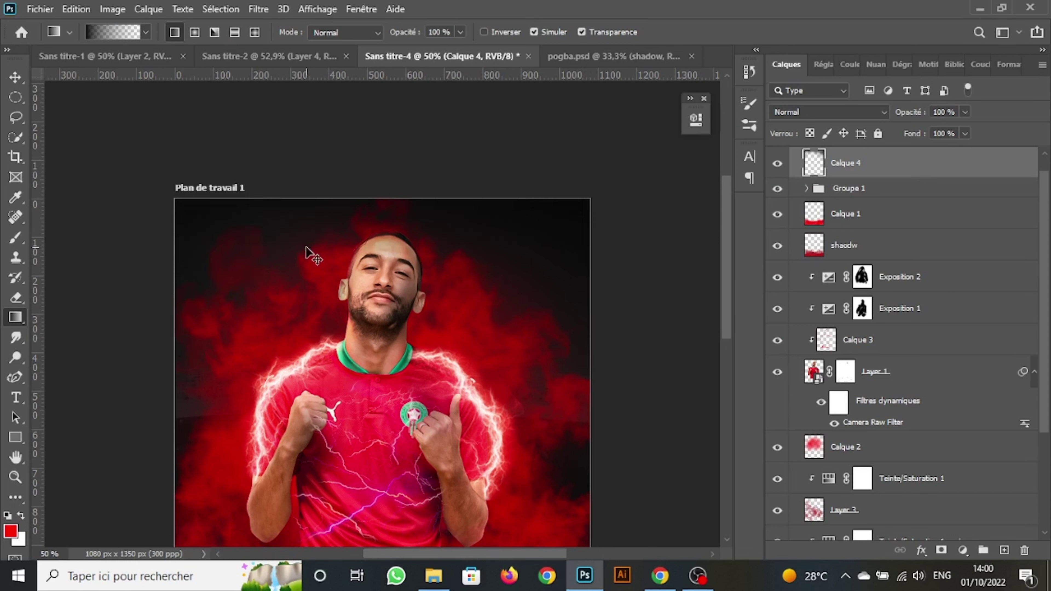
pyautogui.moveTo(108, 152); pyautogui.dragTo(337, 315)
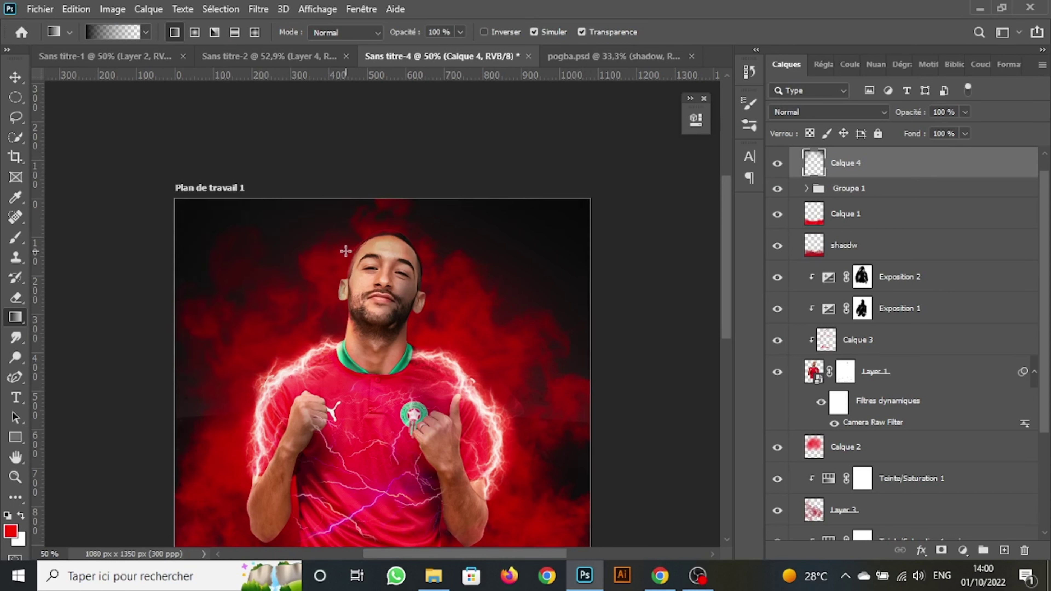
pyautogui.moveTo(330, 157); pyautogui.dragTo(333, 238)
# Lower Calque 3's fill to 38%.
pyautogui.click(12, 80)
pyautogui.click(851, 209)
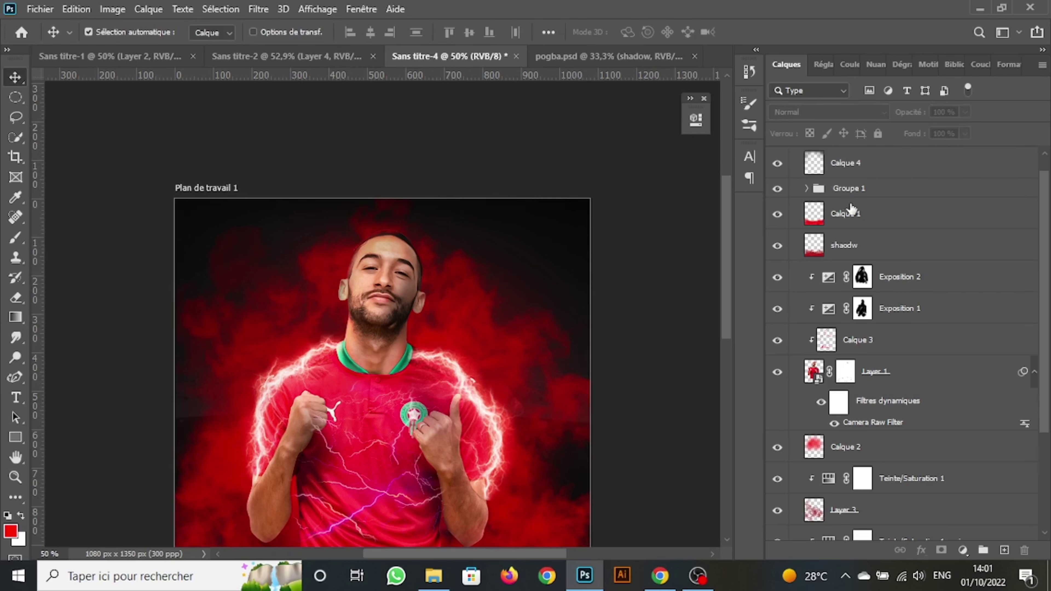
pyautogui.scroll(-1, 911, 290)
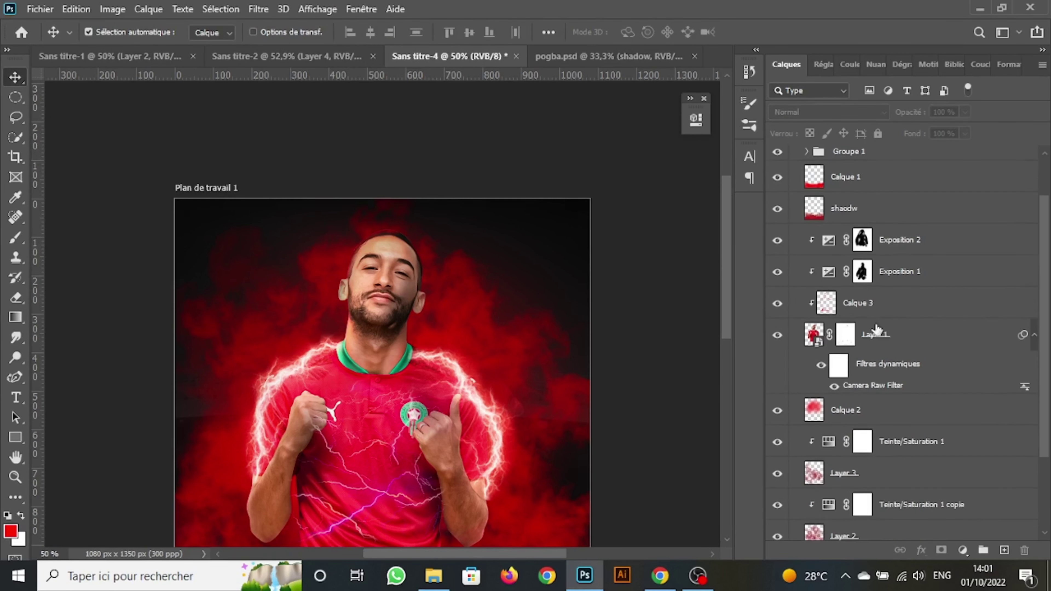
pyautogui.click(858, 303)
pyautogui.moveTo(919, 138)
pyautogui.mouseDown()
pyautogui.moveTo(893, 138)
pyautogui.moveTo(918, 138)
pyautogui.mouseUp()
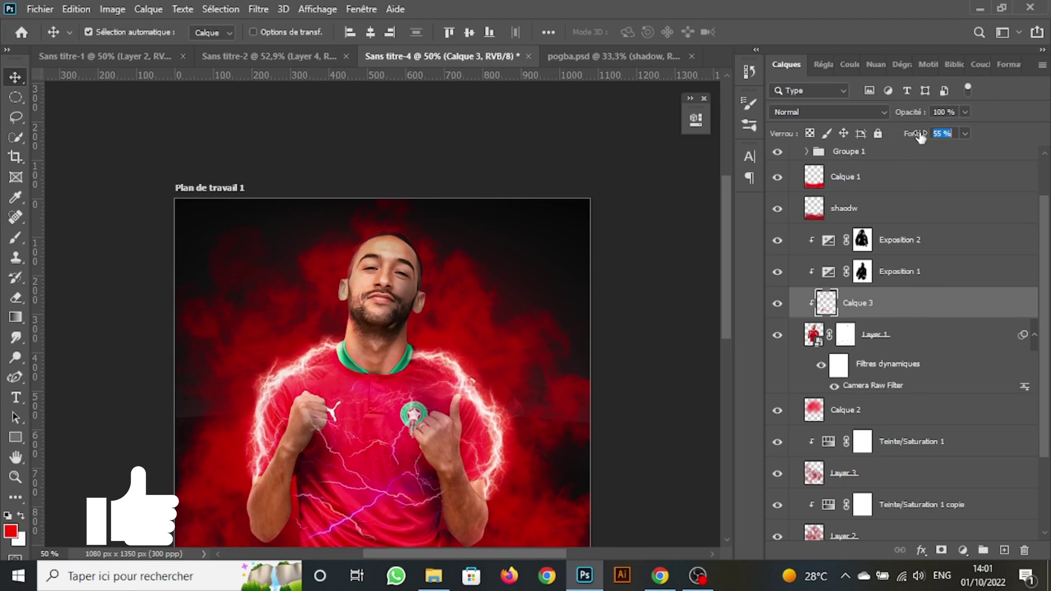
pyautogui.click(664, 235)
pyautogui.scroll(-1, 725, 261)
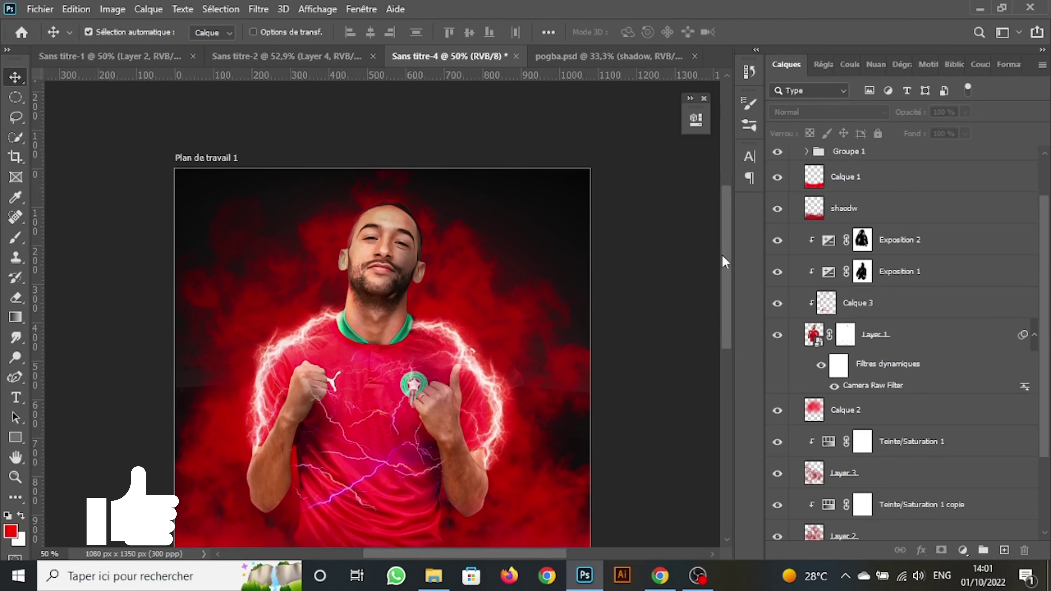
pyautogui.scroll(2, 1028, 187)
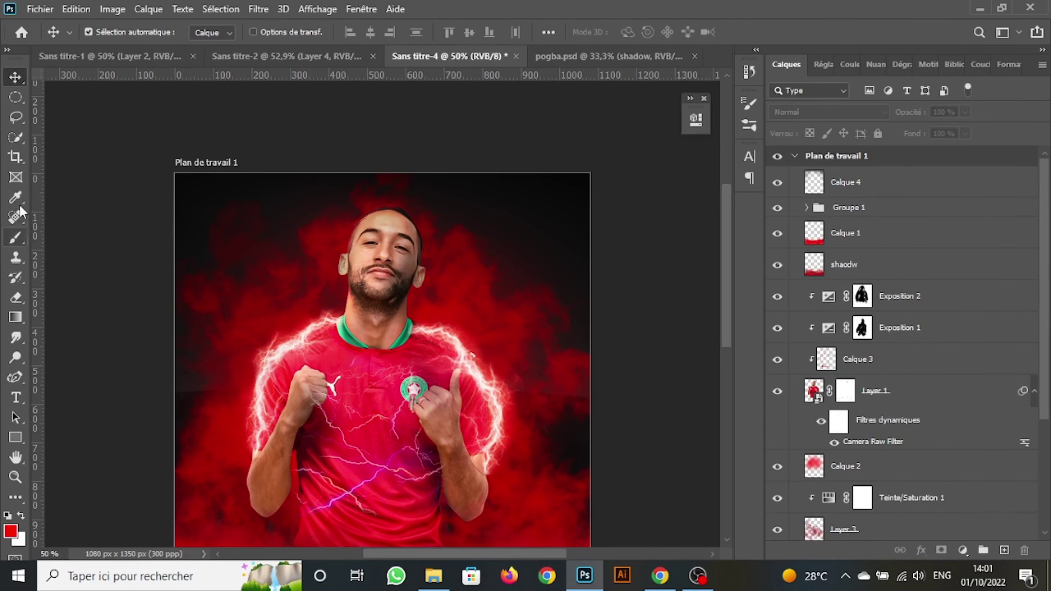
# Type HAKIM on the red lower area and scale it to about twice its size.
pyautogui.press('t')
pyautogui.moveTo(725, 278); pyautogui.dragTo(727, 359)
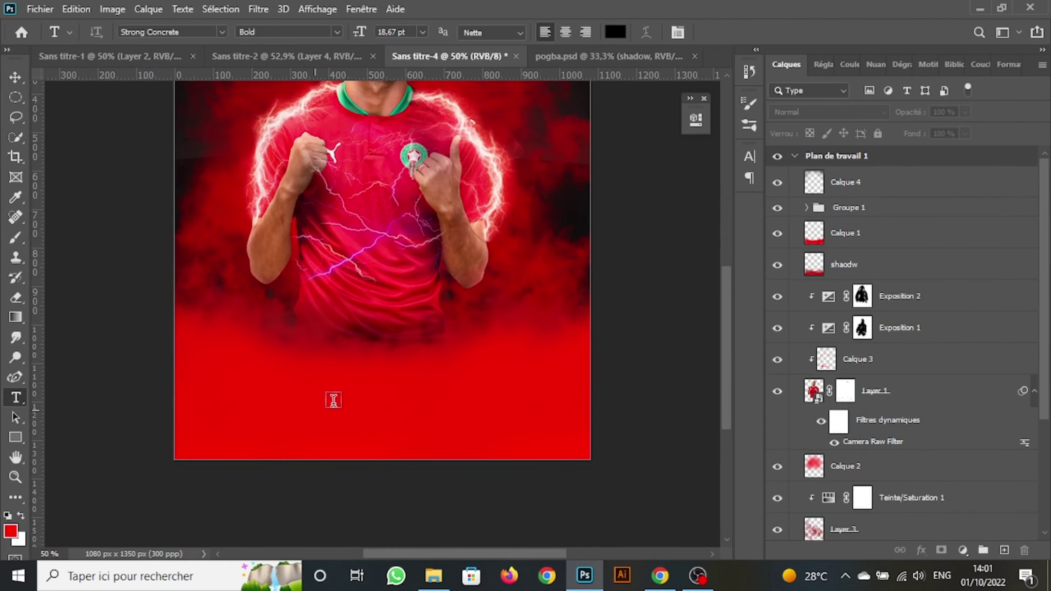
pyautogui.click(314, 410)
pyautogui.write('H')
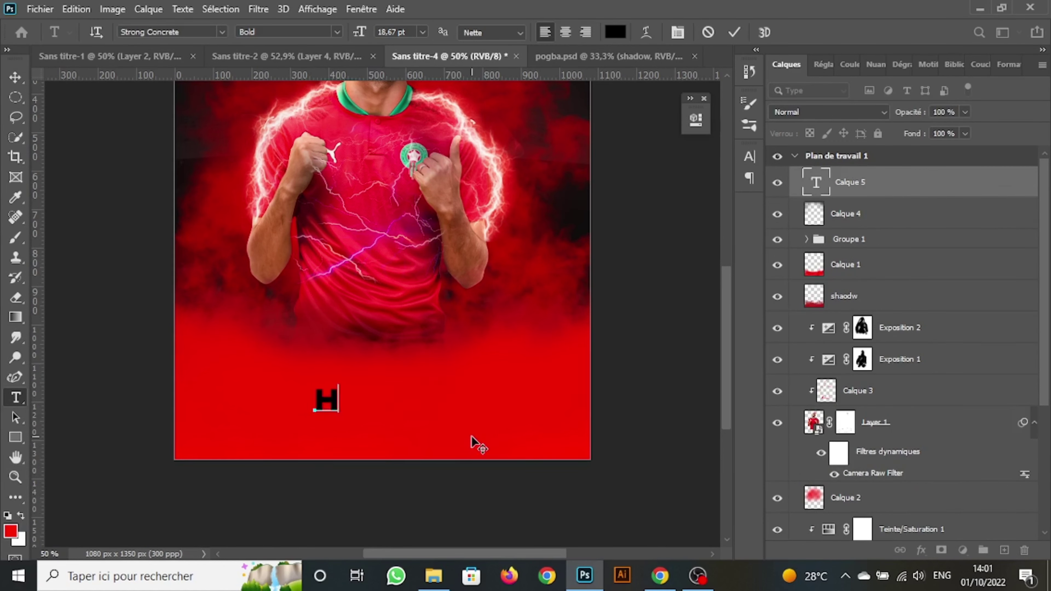
pyautogui.write('AKIM')
pyautogui.hotkey('ctrl', 'Return')
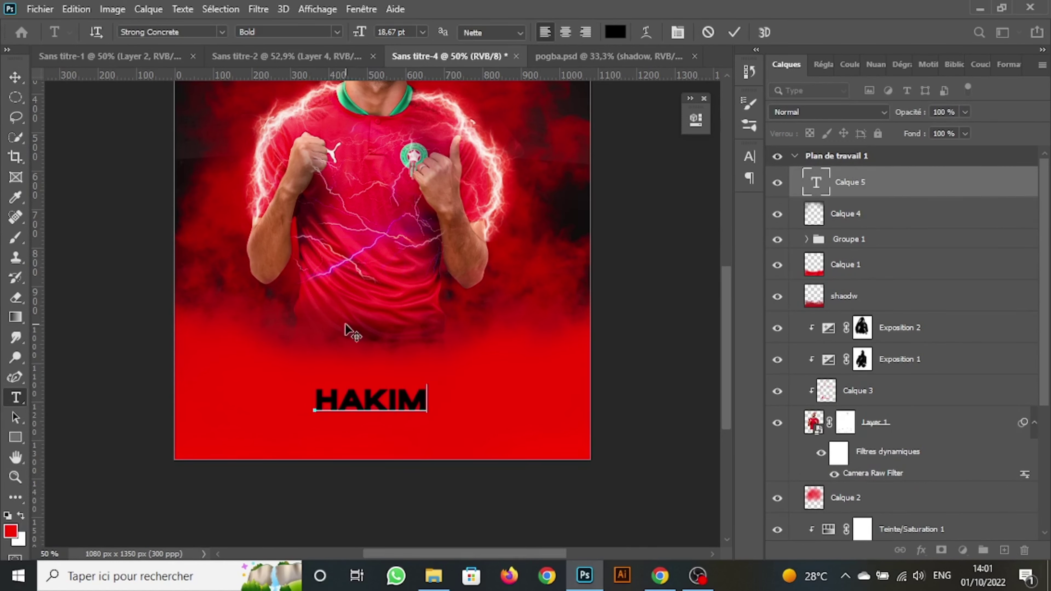
pyautogui.press('v')
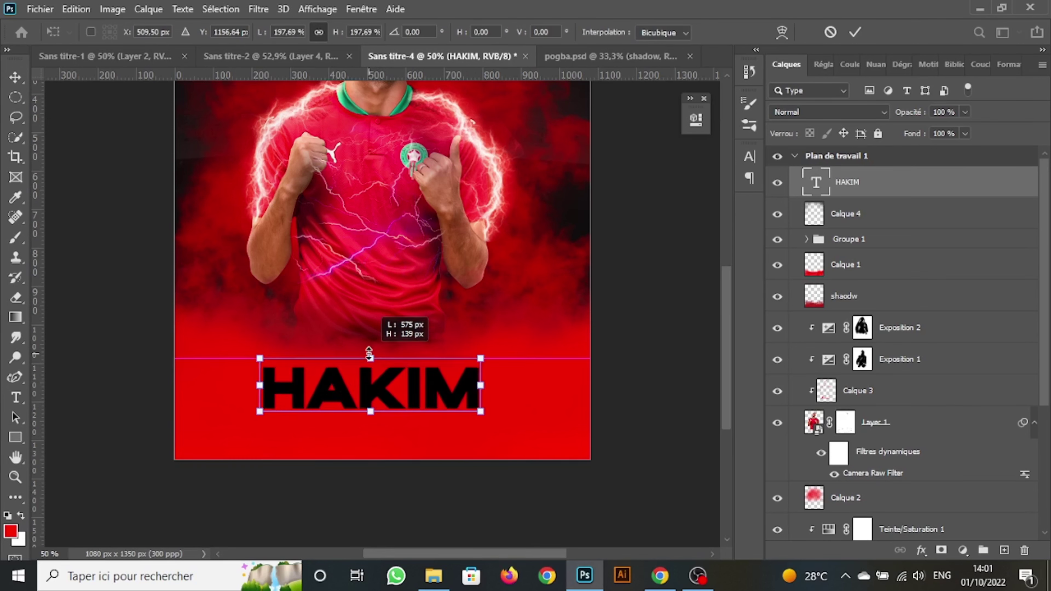
pyautogui.moveTo(379, 410); pyautogui.dragTo(383, 397)
pyautogui.click(854, 31)
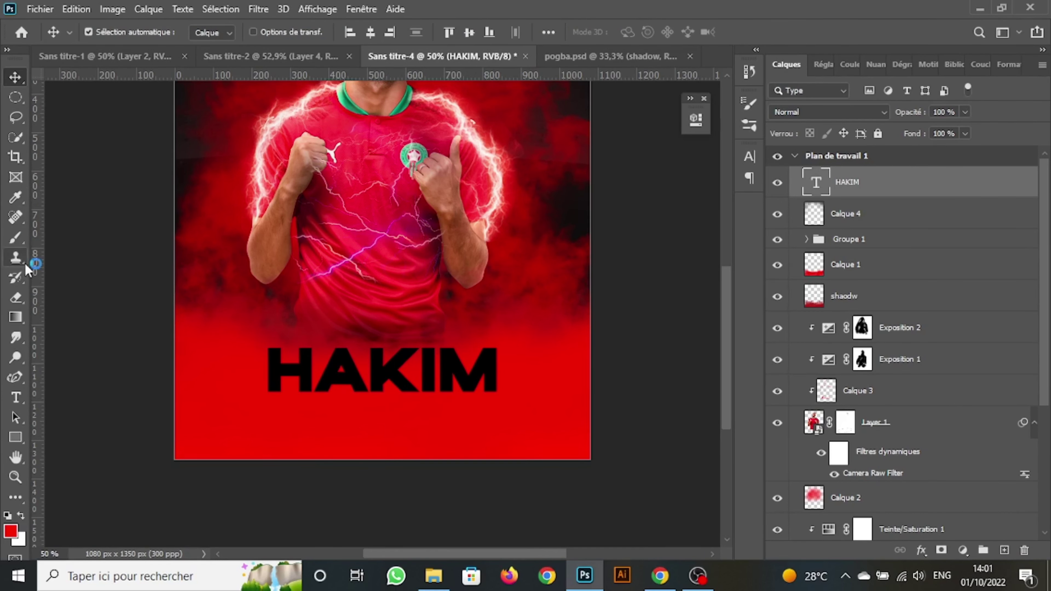
# Add ZIYECH as a second text line just below HAKIM.
pyautogui.press('t')
pyautogui.scroll(-1, 321, 385)
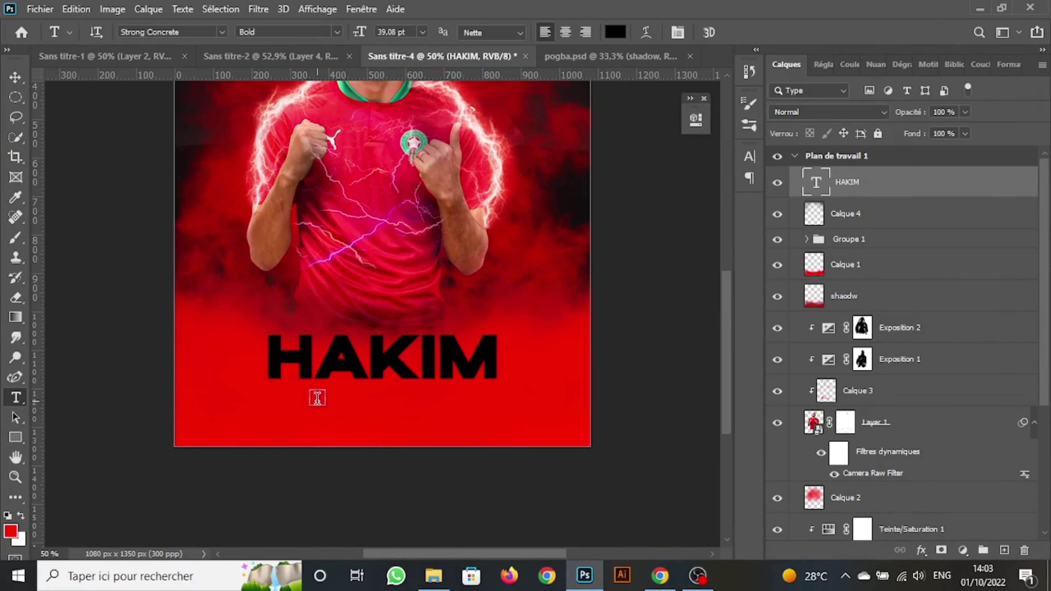
pyautogui.click(381, 429)
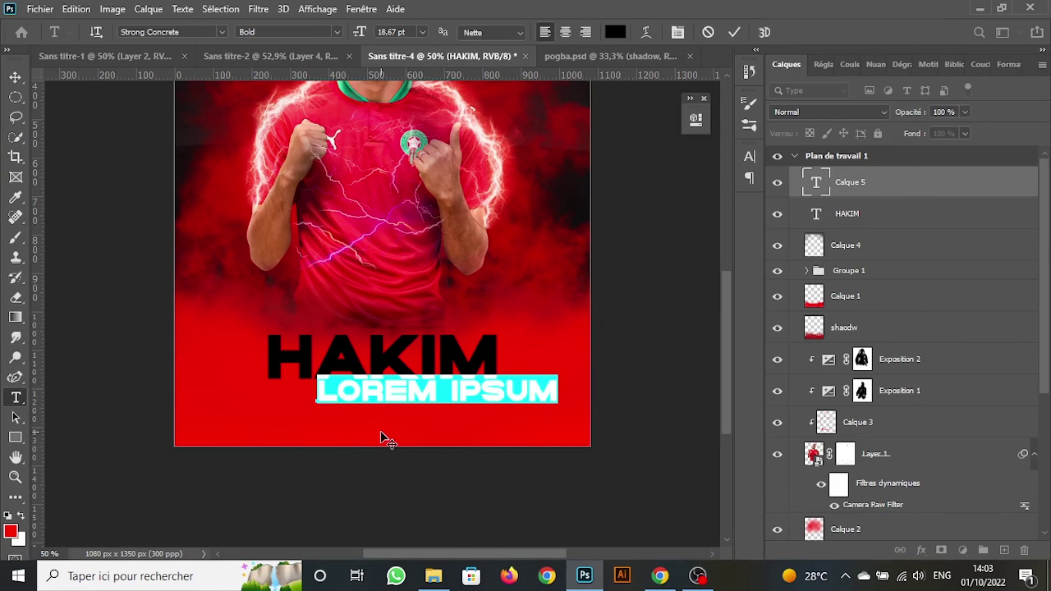
pyautogui.write('ZIYECH')
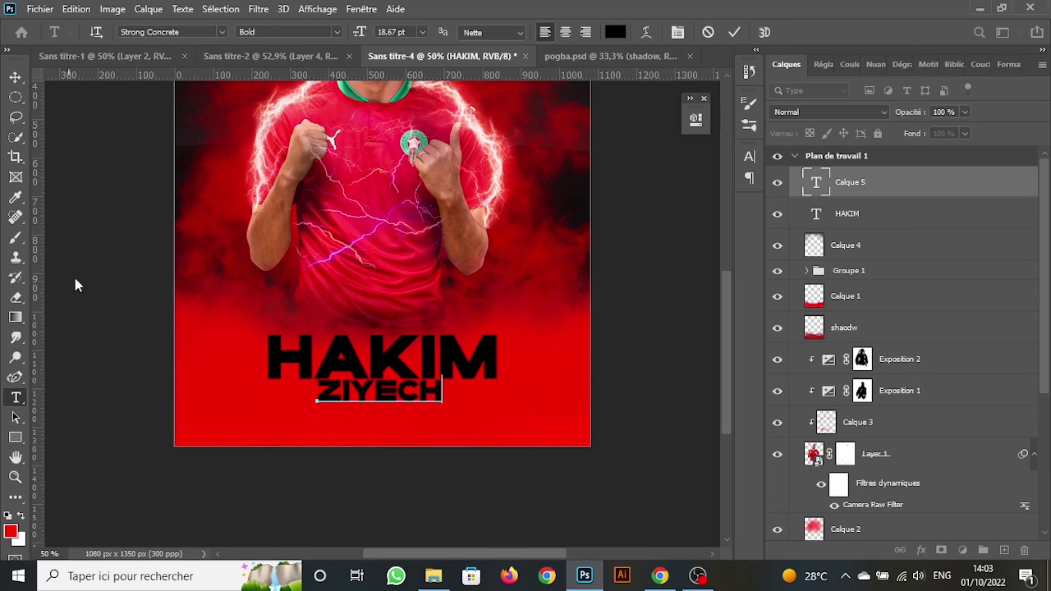
pyautogui.click(14, 78)
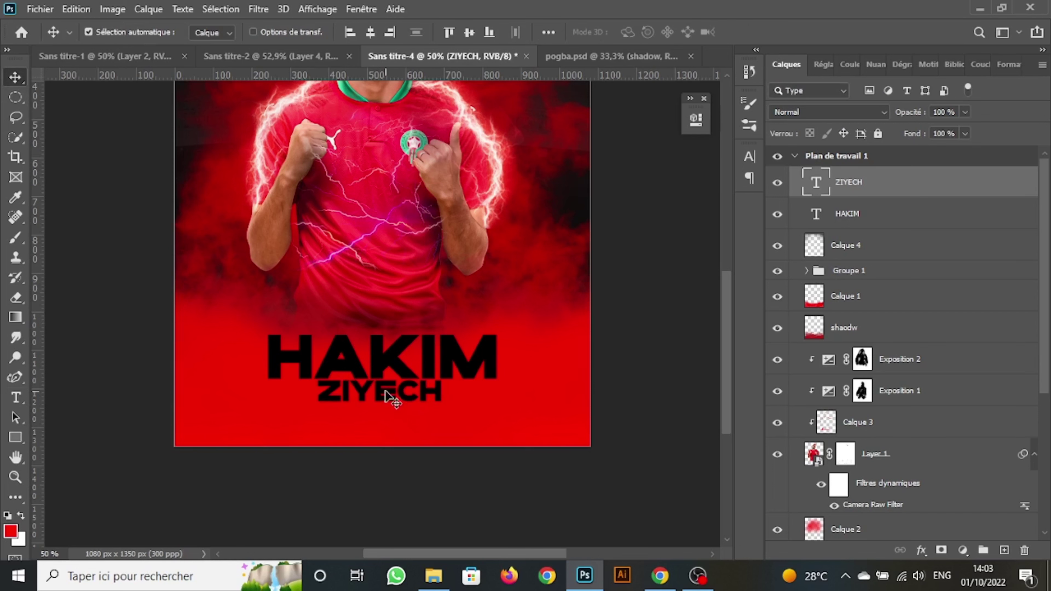
# Shift ZIYECH down-right under HAKIM and colour its text white (#ffffff).
pyautogui.moveTo(384, 396); pyautogui.dragTo(421, 405)
pyautogui.press('t')
pyautogui.doubleClick(421, 402)
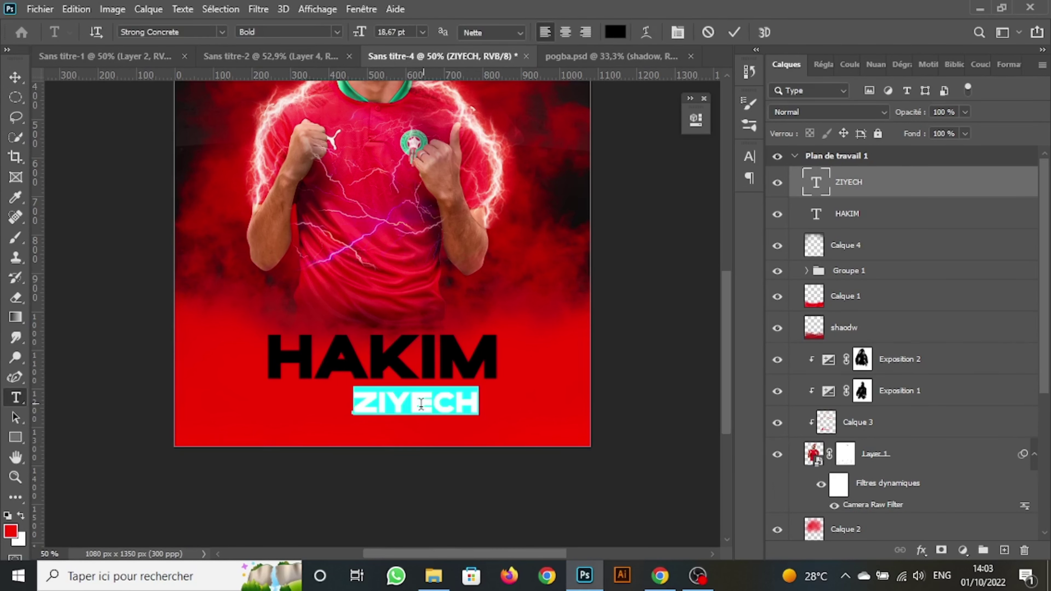
pyautogui.click(616, 32)
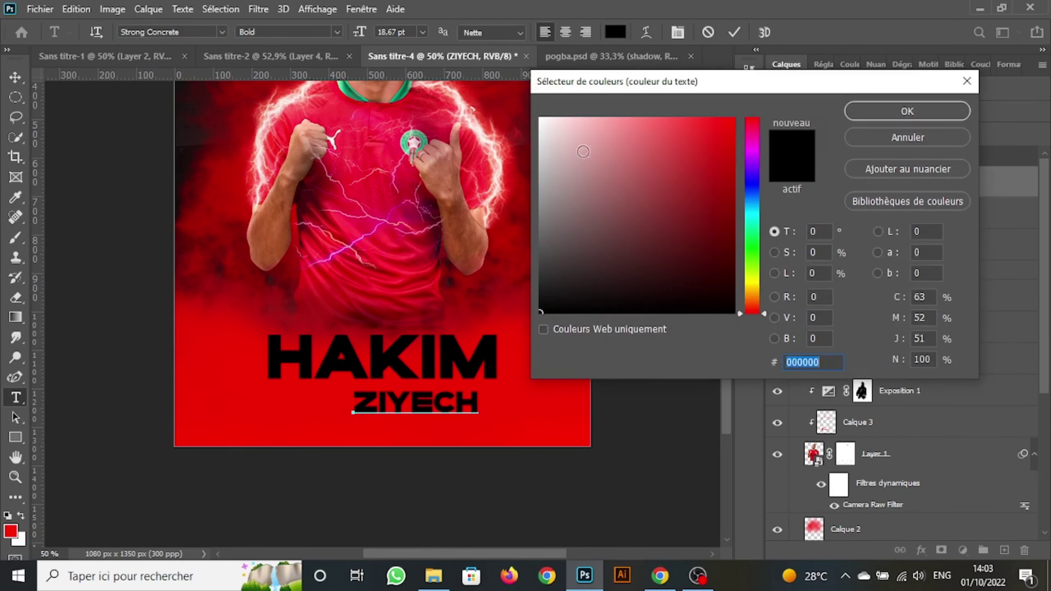
pyautogui.write('ffffff')
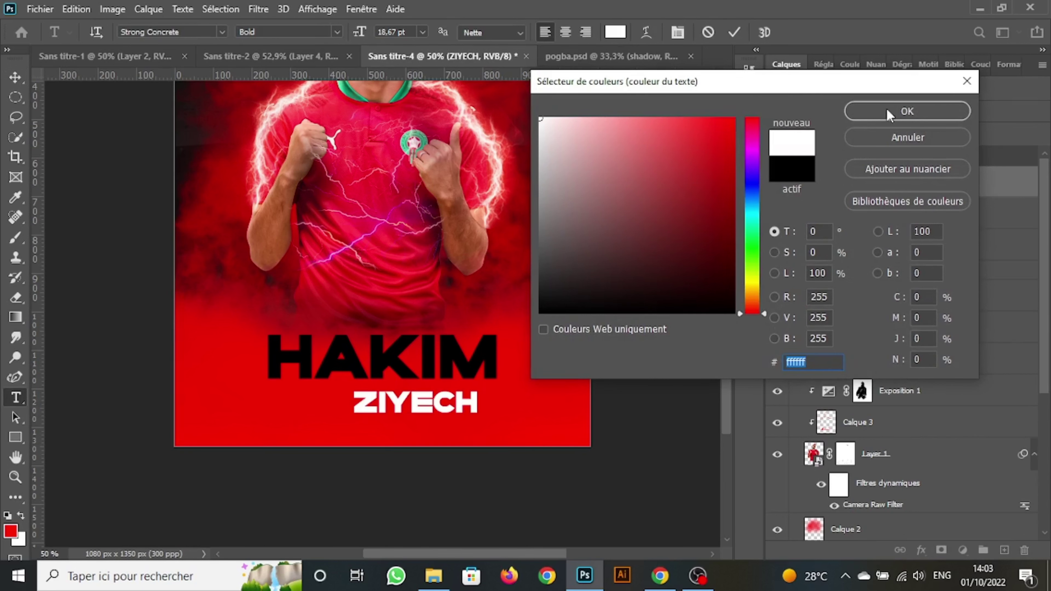
pyautogui.click(890, 112)
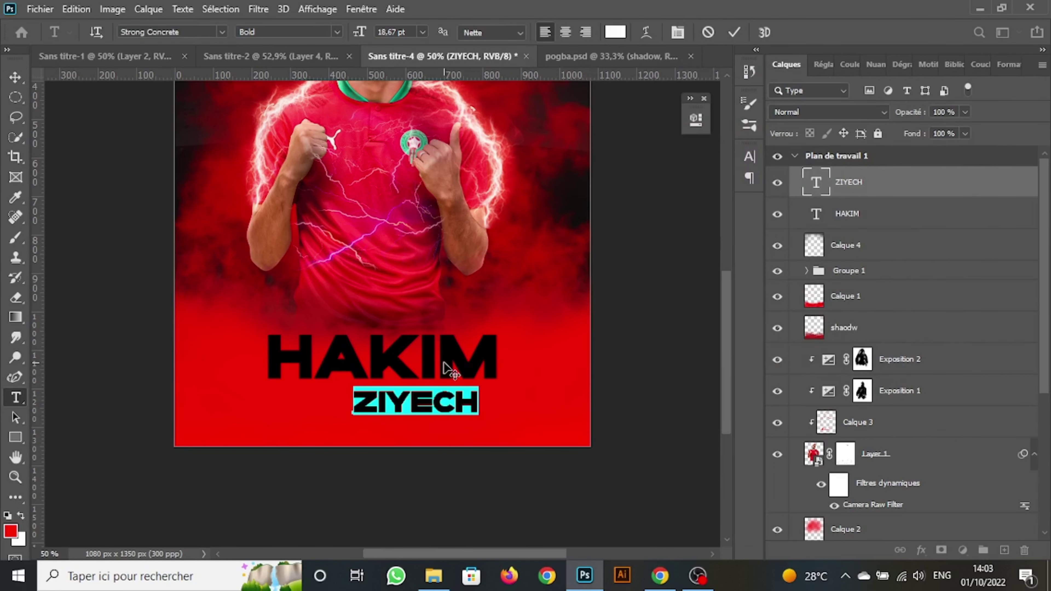
pyautogui.hotkey('ctrl', 'Return')
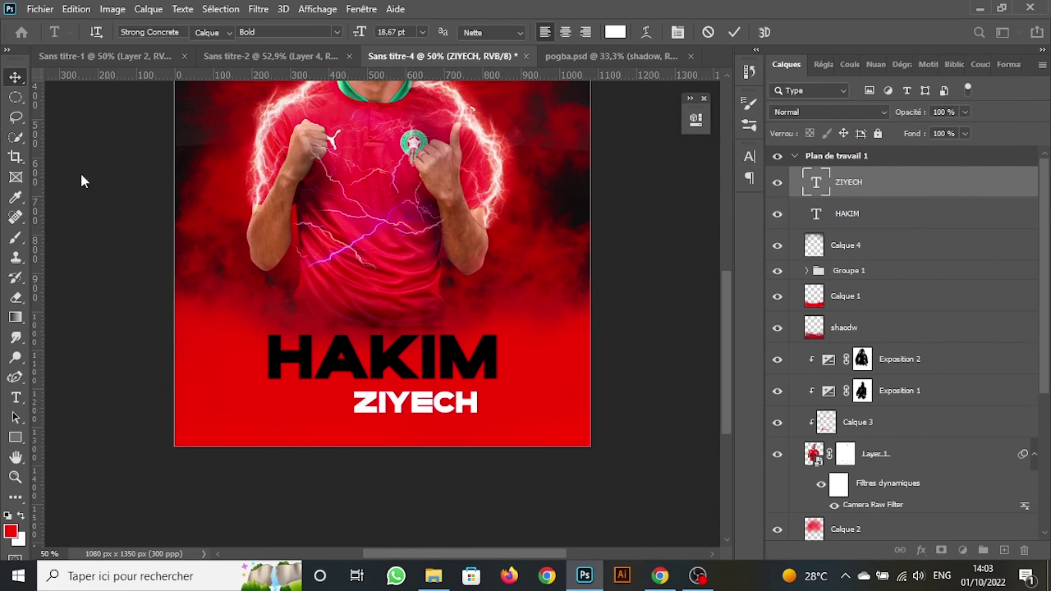
# Colour the HAKIM text white (#ffffff) and slide ZIYECH further right beneath it.
pyautogui.keyDown('ctrl'); pyautogui.click(341, 349); pyautogui.keyUp('ctrl')
pyautogui.doubleClick(341, 349)
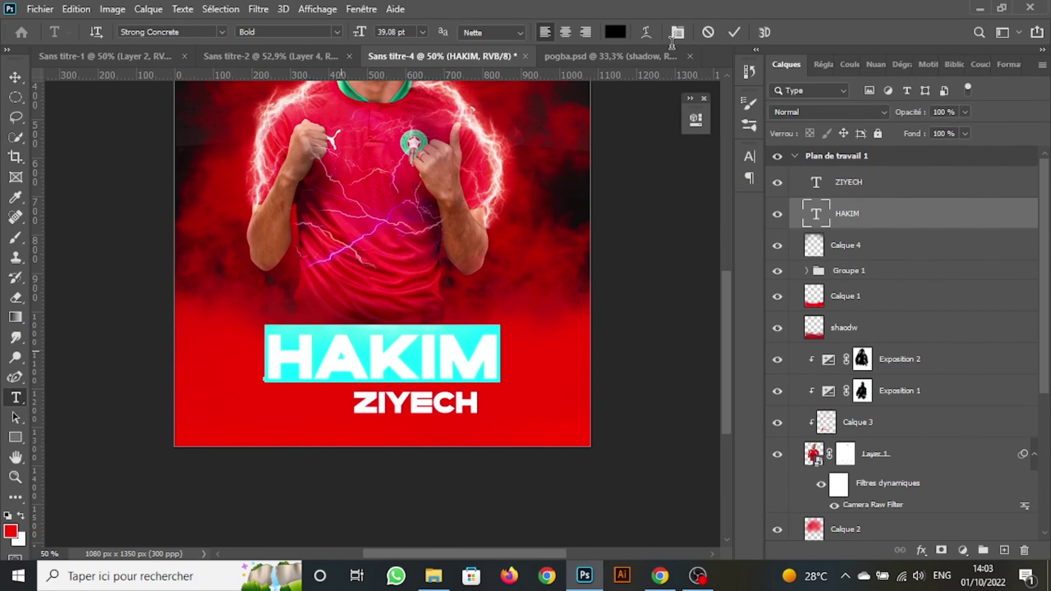
pyautogui.click(616, 31)
pyautogui.write('ffffff')
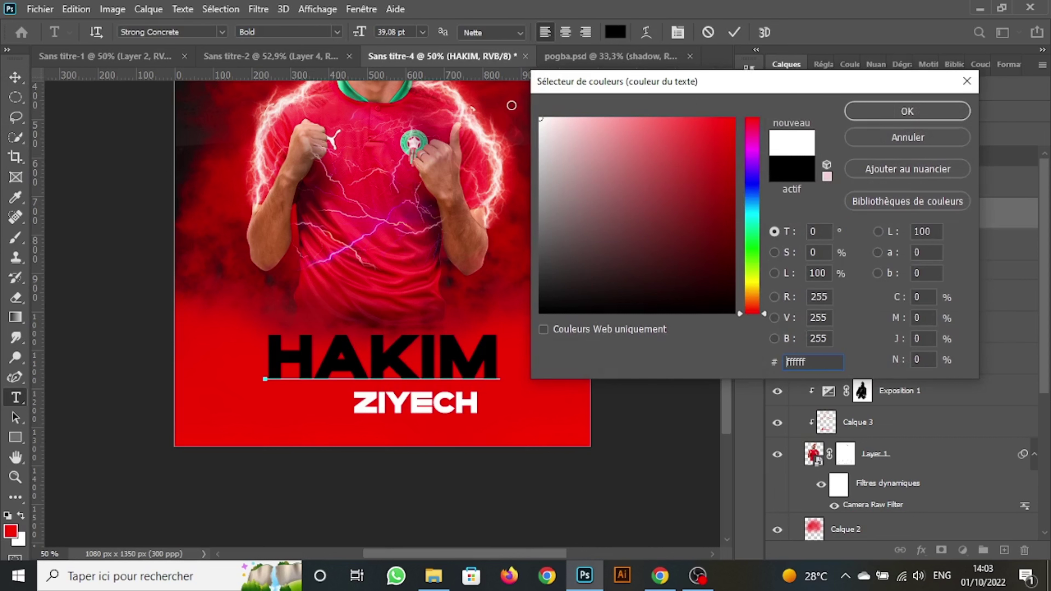
pyautogui.press('Return')
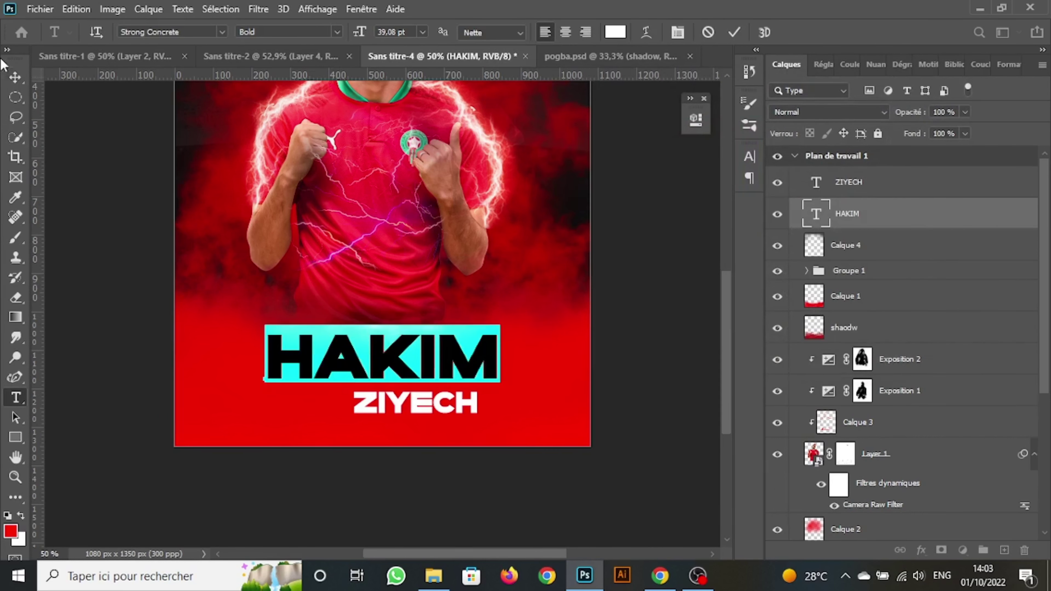
pyautogui.click(14, 77)
pyautogui.moveTo(426, 410); pyautogui.dragTo(448, 410)
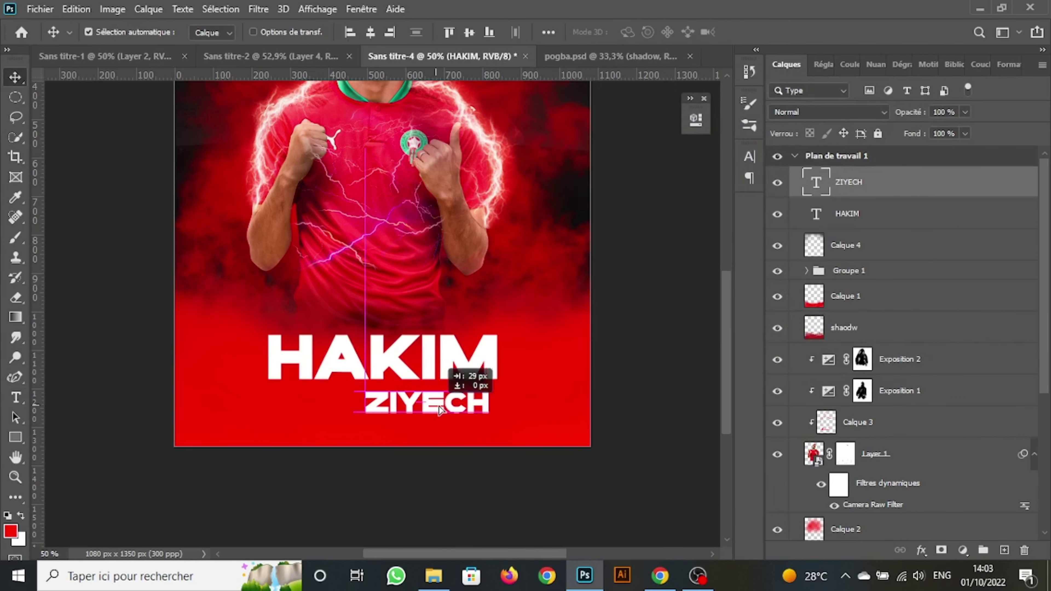
# Check the pogba reference poster, then centre ZIYECH snugly under HAKIM.
pyautogui.click(628, 58)
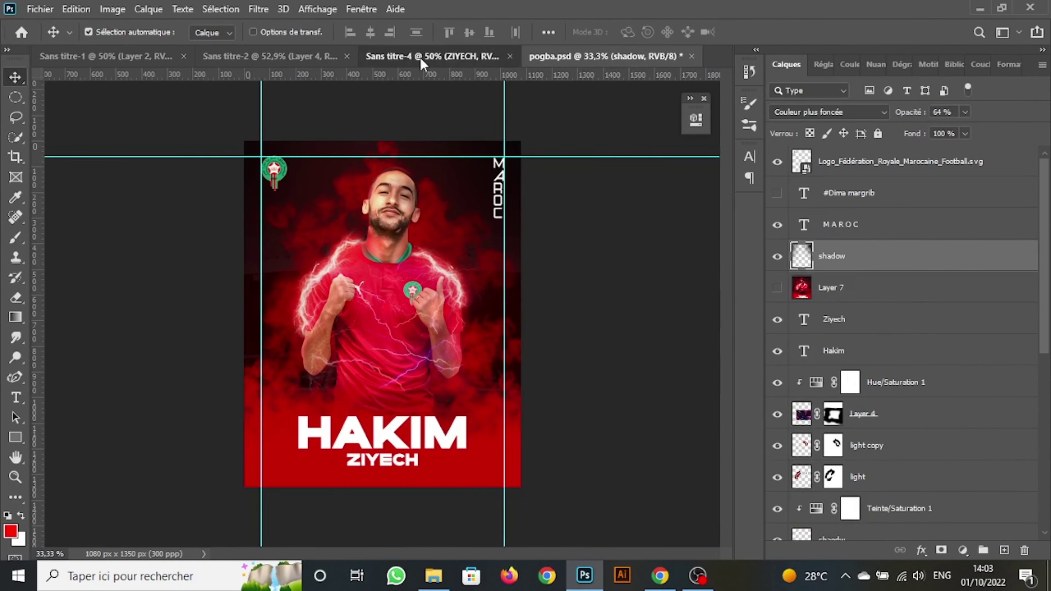
pyautogui.click(420, 58)
pyautogui.moveTo(451, 514); pyautogui.dragTo(405, 515)
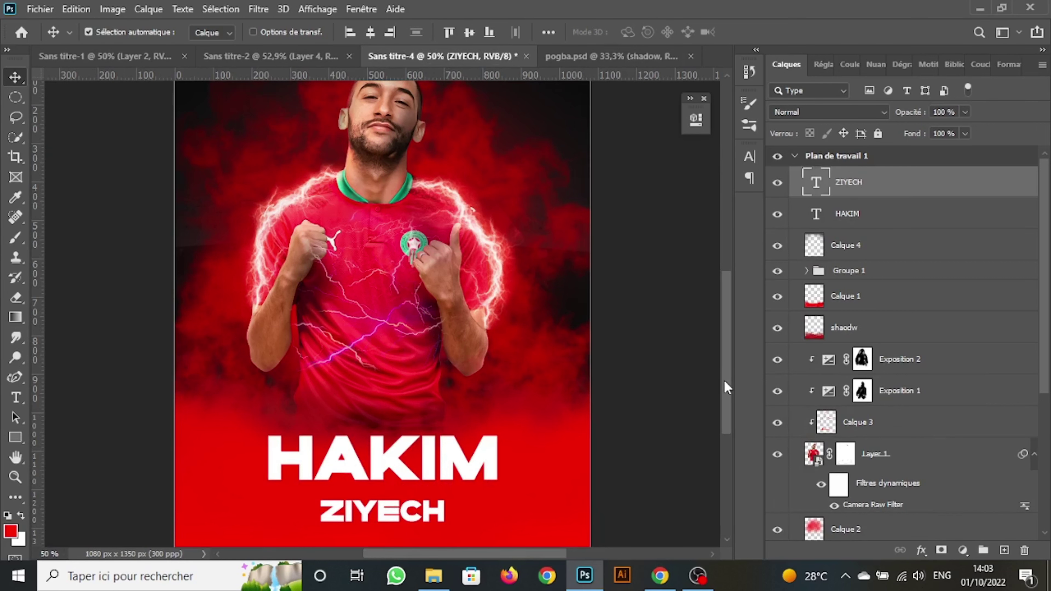
pyautogui.scroll(-3, 724, 381)
pyautogui.scroll(-2, 724, 365)
pyautogui.scroll(2, 724, 376)
pyautogui.scroll(1, 721, 349)
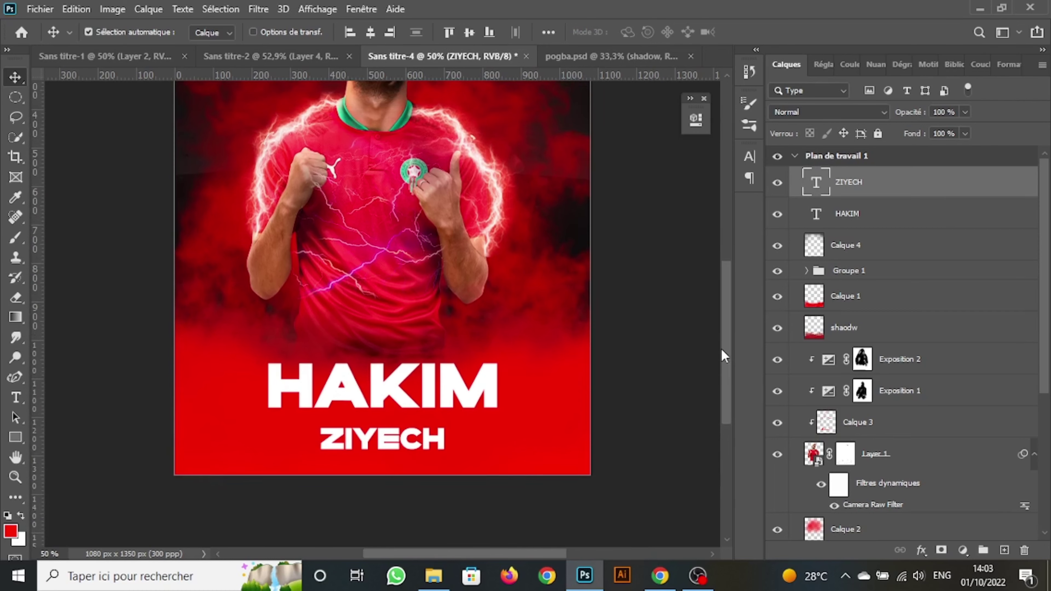
pyautogui.moveTo(397, 440); pyautogui.dragTo(396, 425)
pyautogui.click(642, 405)
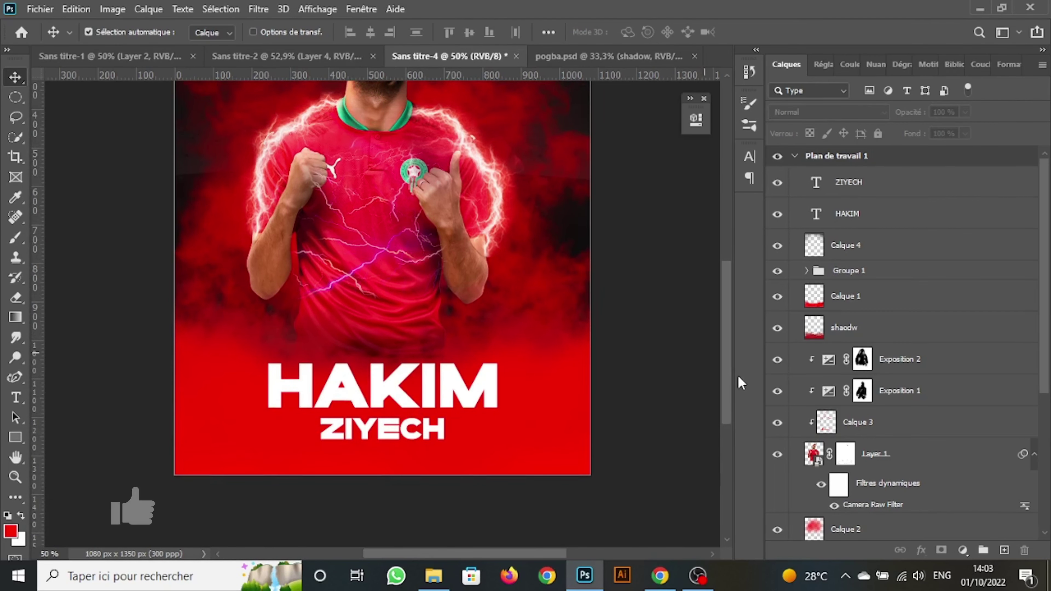
# Add a new layer above the player photo and draw a red gradient over his lower body.
pyautogui.moveTo(728, 364); pyautogui.dragTo(722, 331)
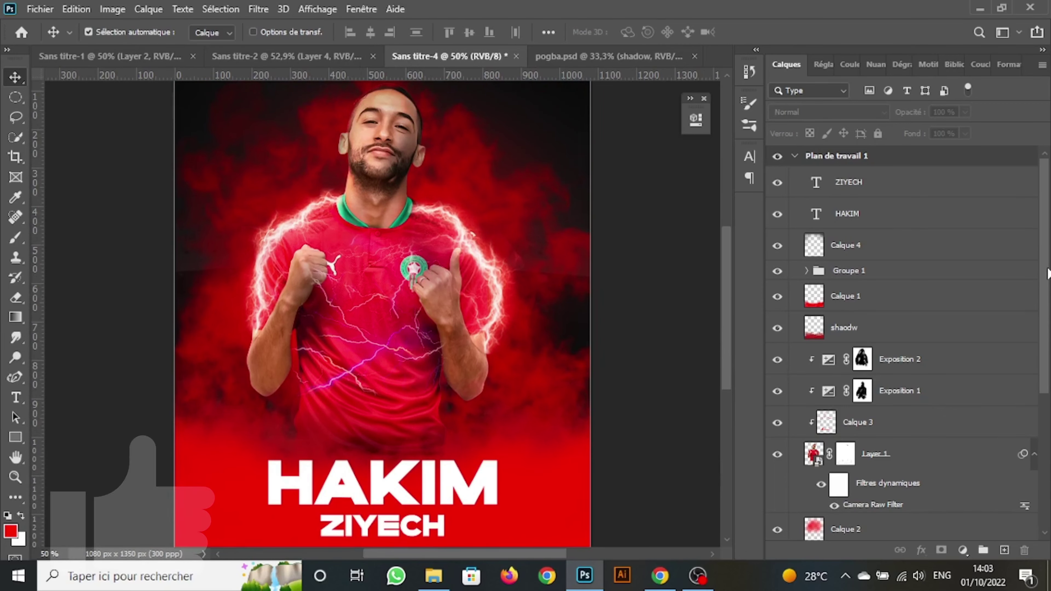
pyautogui.moveTo(1047, 276); pyautogui.dragTo(1047, 342)
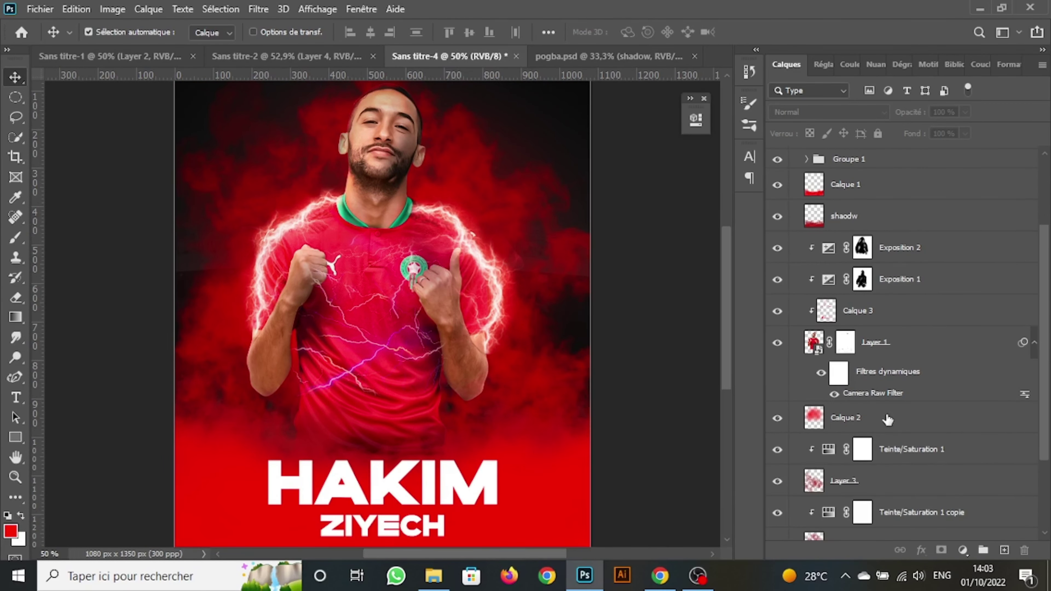
pyautogui.click(896, 404)
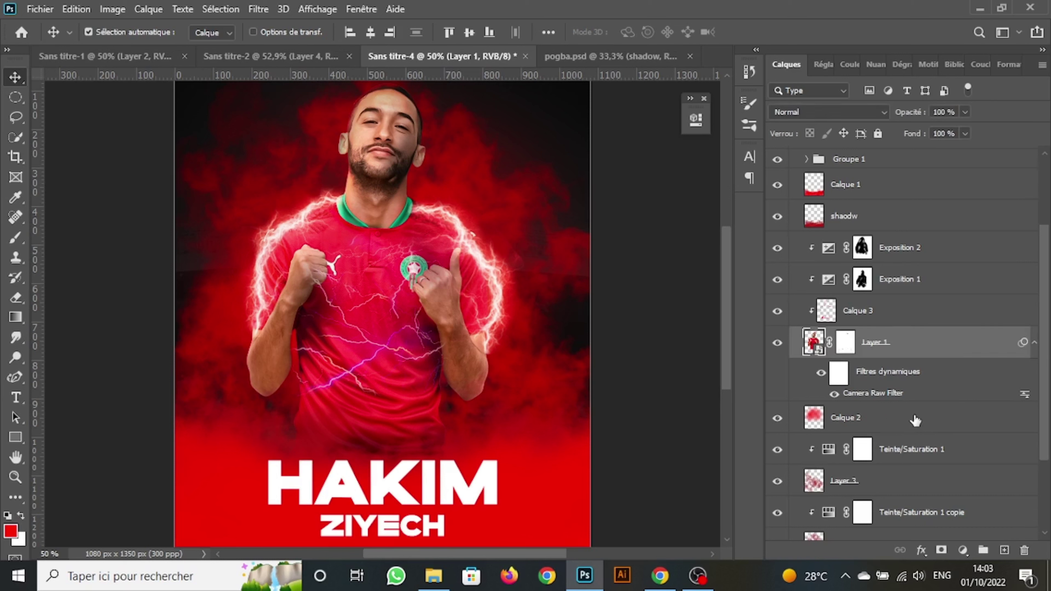
pyautogui.click(1005, 551)
pyautogui.press('g')
pyautogui.moveTo(859, 342); pyautogui.dragTo(854, 306)
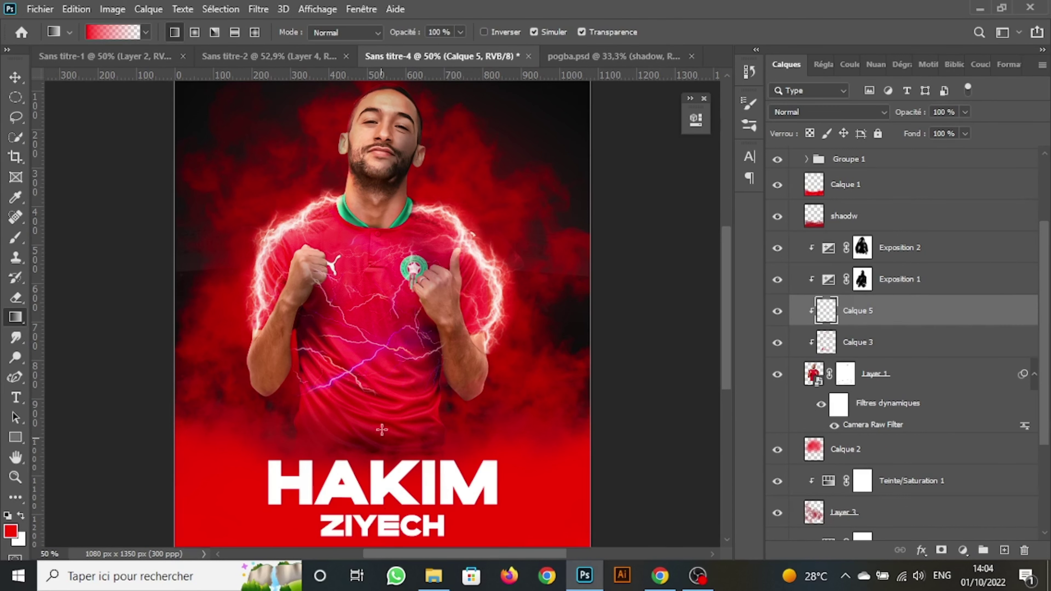
pyautogui.moveTo(362, 461); pyautogui.dragTo(367, 379)
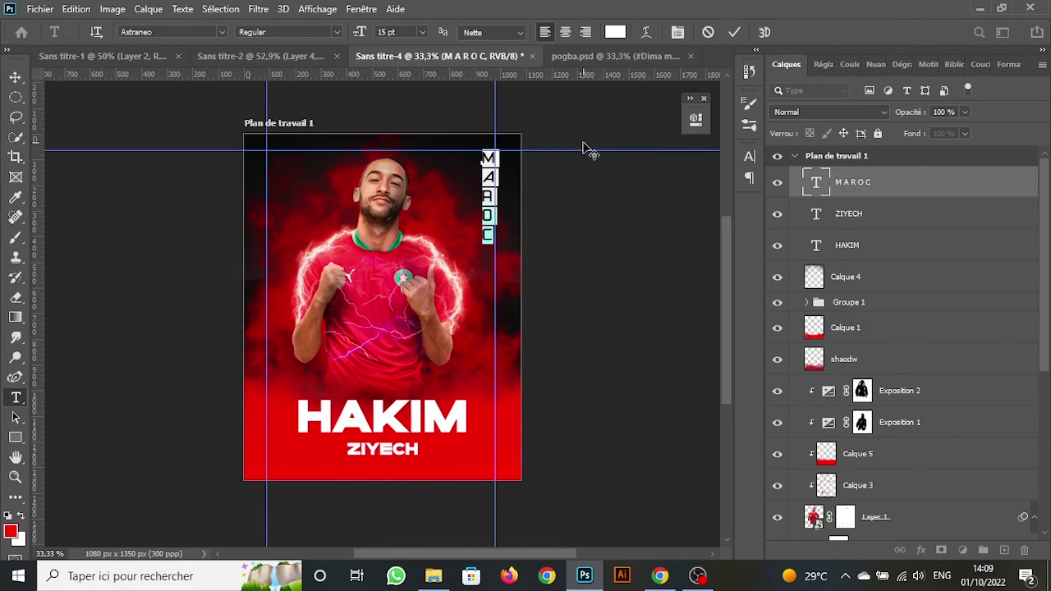
# Tighten the vertical MAROC text's line spacing to 16 pt.
pyautogui.click(678, 32)
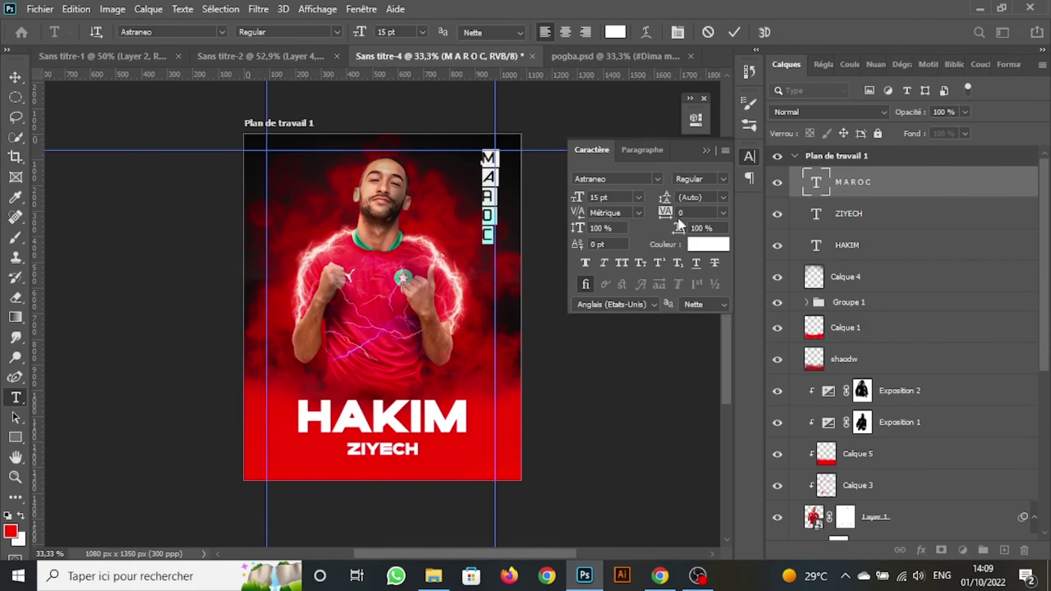
pyautogui.click(724, 198)
pyautogui.click(697, 343)
pyautogui.click(723, 197)
pyautogui.click(700, 314)
pyautogui.click(699, 197)
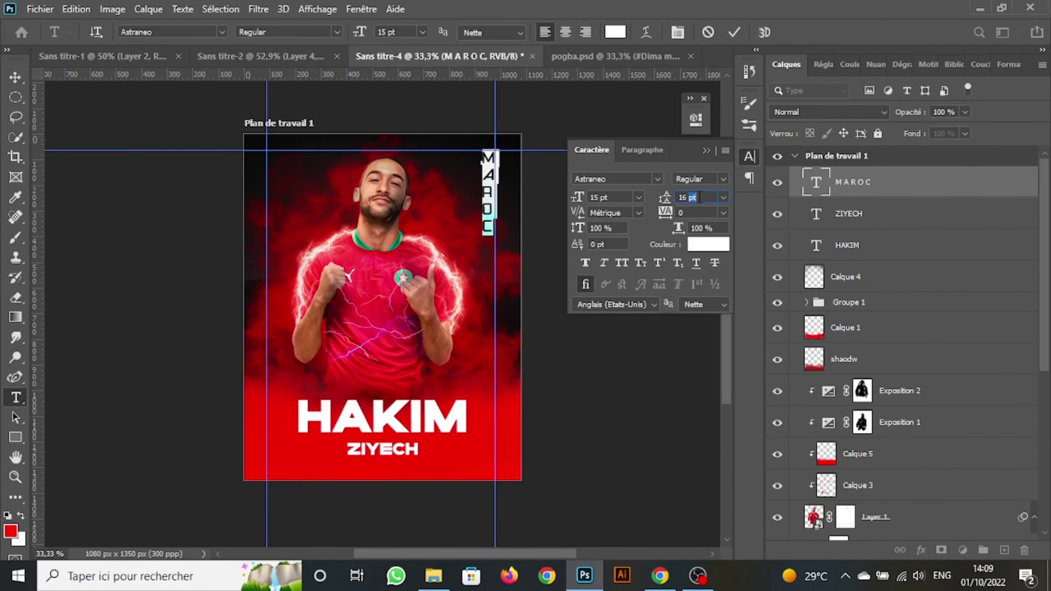
pyautogui.hotkey('ctrl', 'Return')
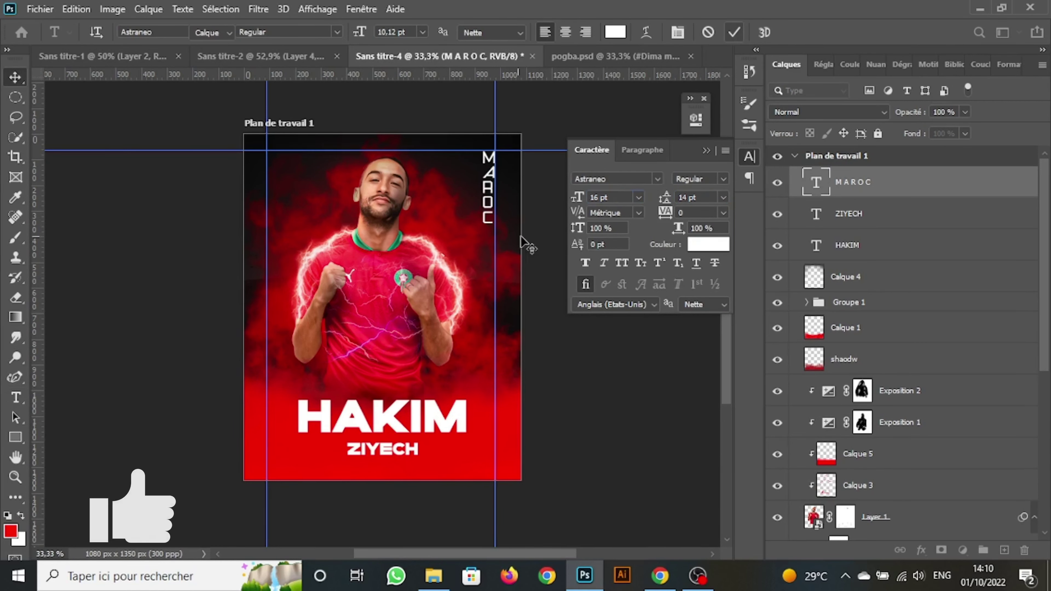
pyautogui.press('v')
# Create a new text layer on the jersey reading #dimamaghrib in a new font.
pyautogui.click(17, 398)
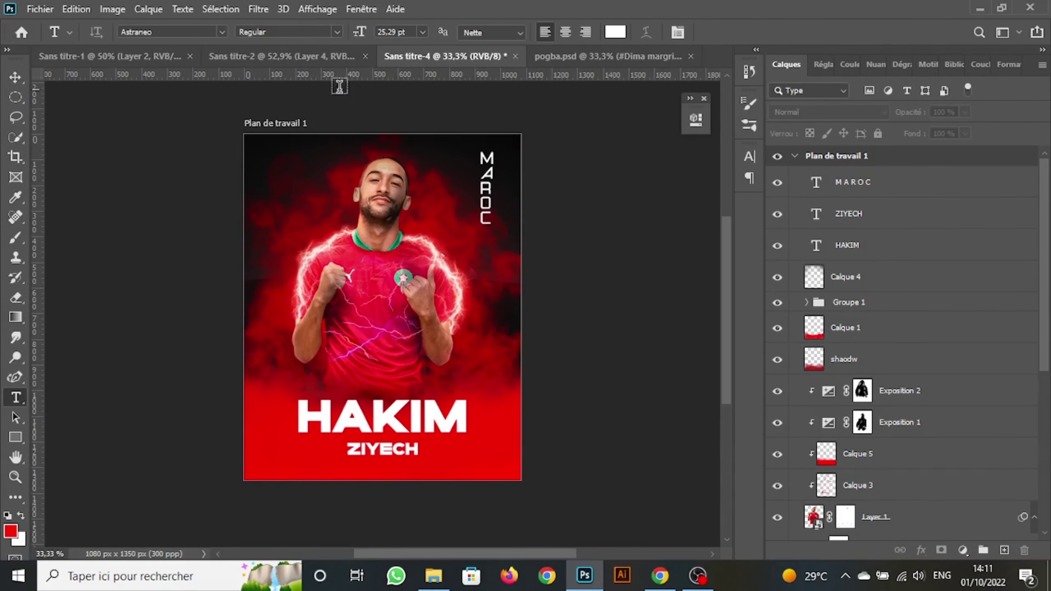
pyautogui.click(223, 33)
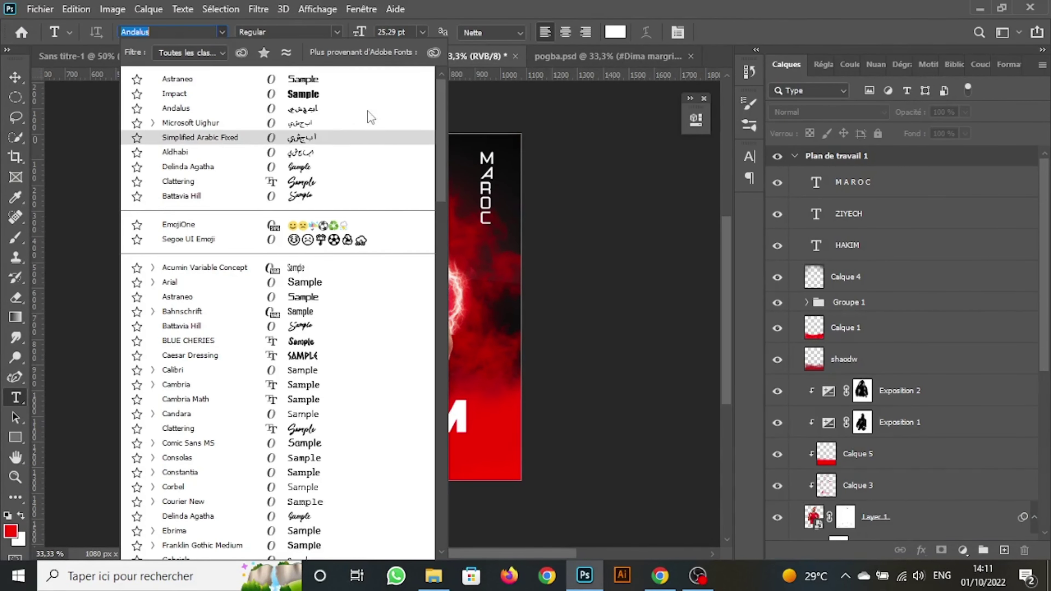
pyautogui.click(317, 185)
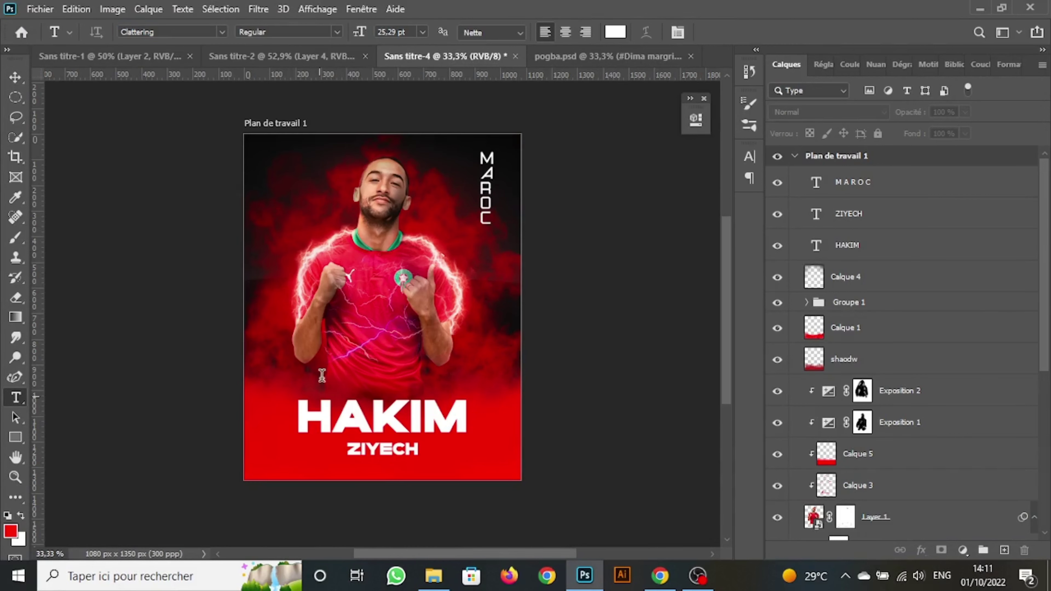
pyautogui.click(328, 352)
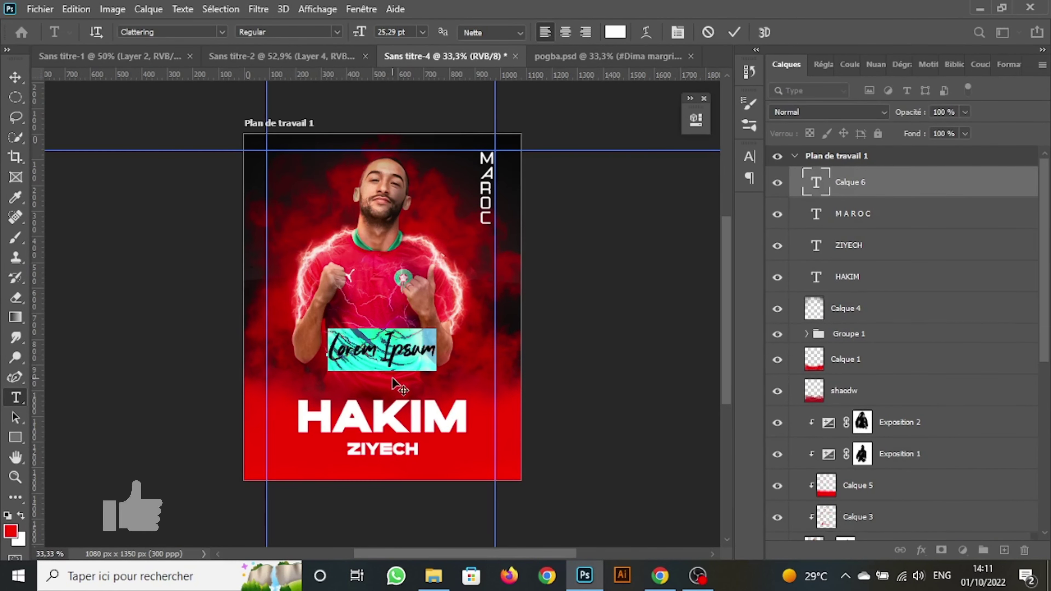
pyautogui.write('#dimamaghrib')
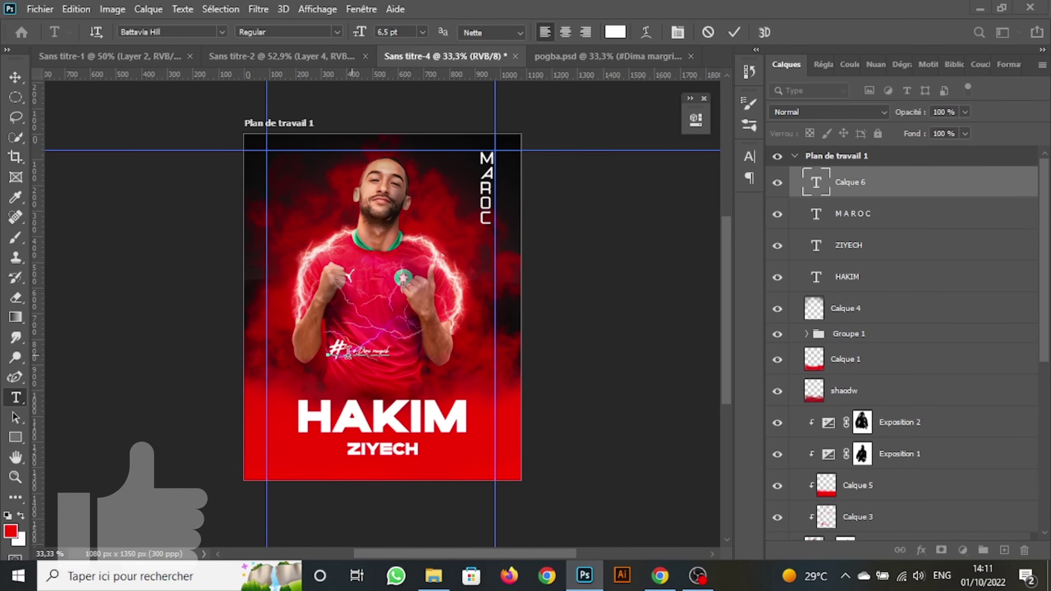
# Move the hashtag to the bottom-left corner and shrink it to 8 pt.
pyautogui.click(750, 157)
pyautogui.click(639, 197)
pyautogui.click(612, 275)
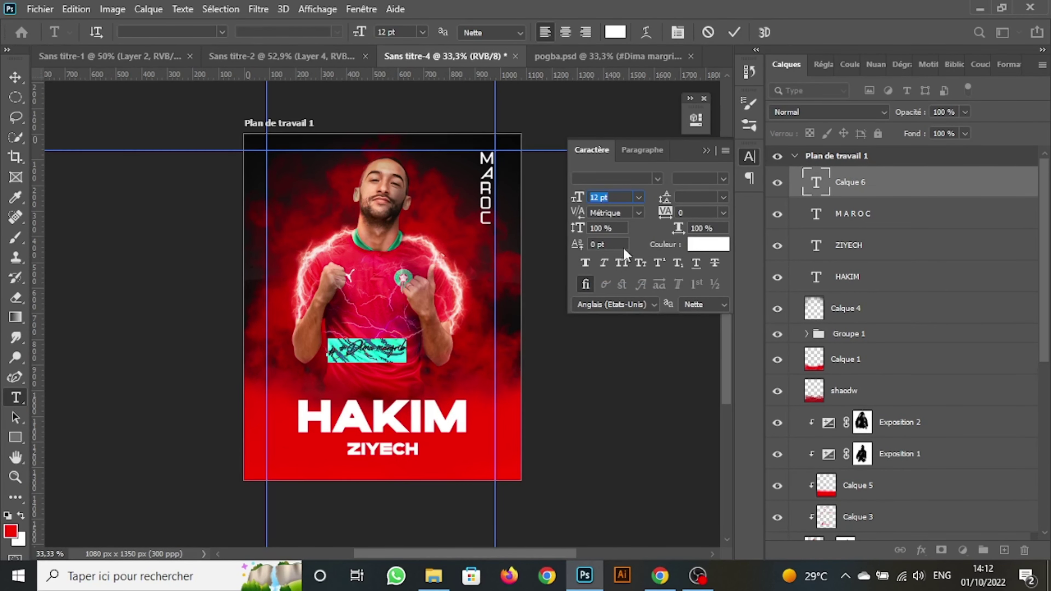
pyautogui.click(638, 197)
pyautogui.click(613, 270)
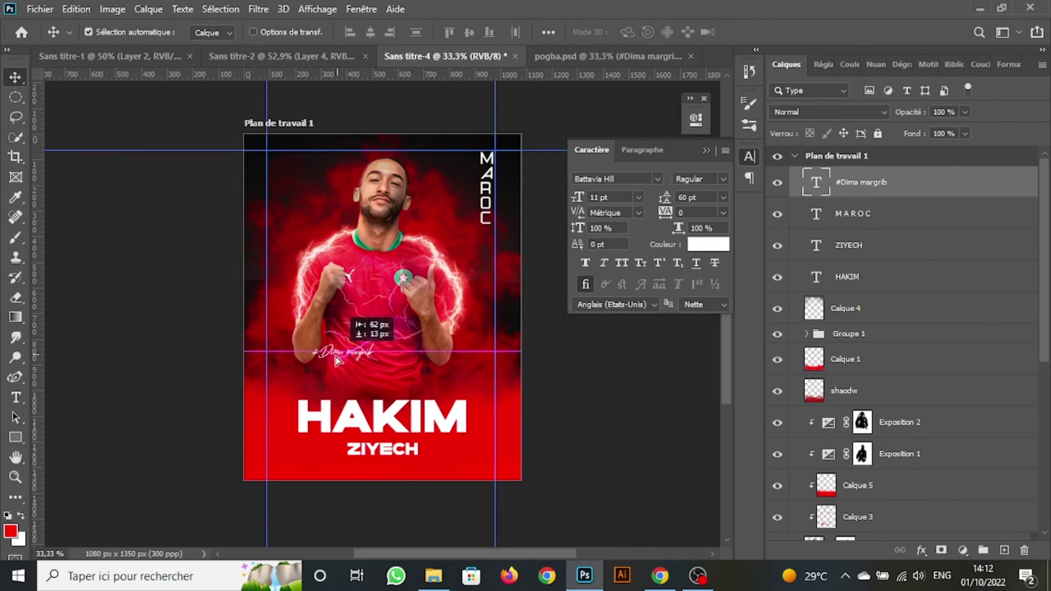
pyautogui.moveTo(339, 349); pyautogui.dragTo(276, 467)
pyautogui.click(639, 198)
pyautogui.click(612, 240)
pyautogui.click(639, 197)
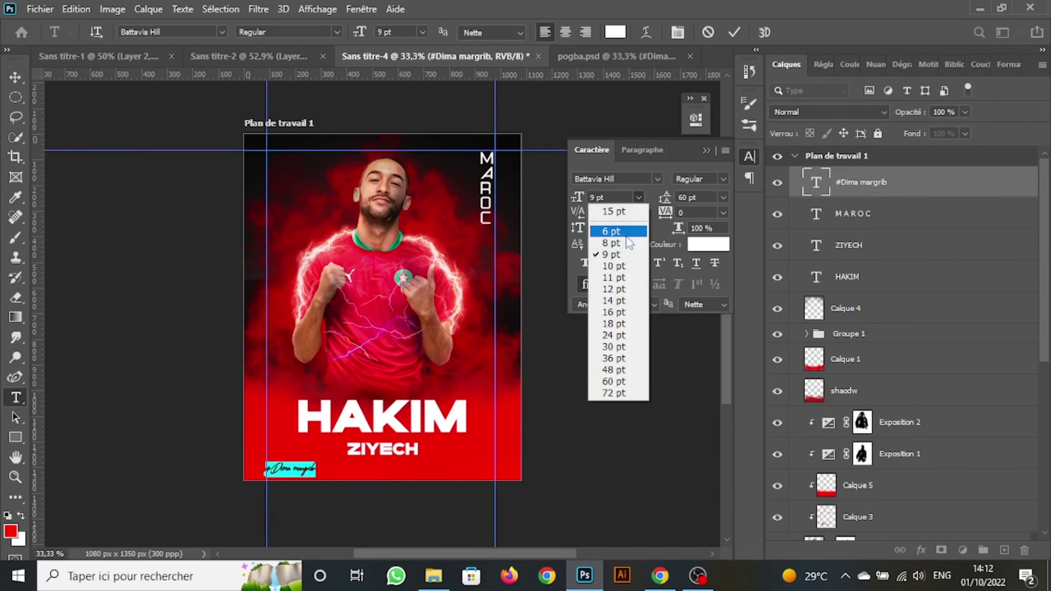
pyautogui.click(612, 226)
pyautogui.press('v')
pyautogui.click(434, 576)
# Drop the federation logo SVG onto the poster, scaled to 5.60% in the top-left corner.
pyautogui.moveTo(234, 222)
pyautogui.mouseDown()
pyautogui.moveTo(380, 222)
pyautogui.moveTo(359, 377)
pyautogui.moveTo(279, 165)
pyautogui.moveTo(283, 178)
pyautogui.moveTo(292, 165)
pyautogui.mouseUp()
pyautogui.click(867, 32)
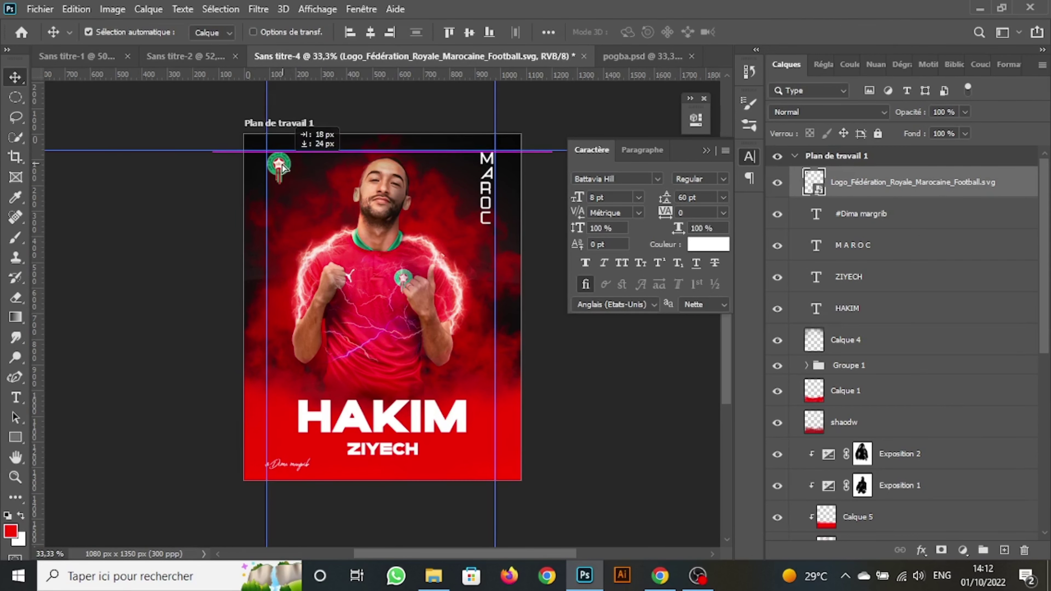